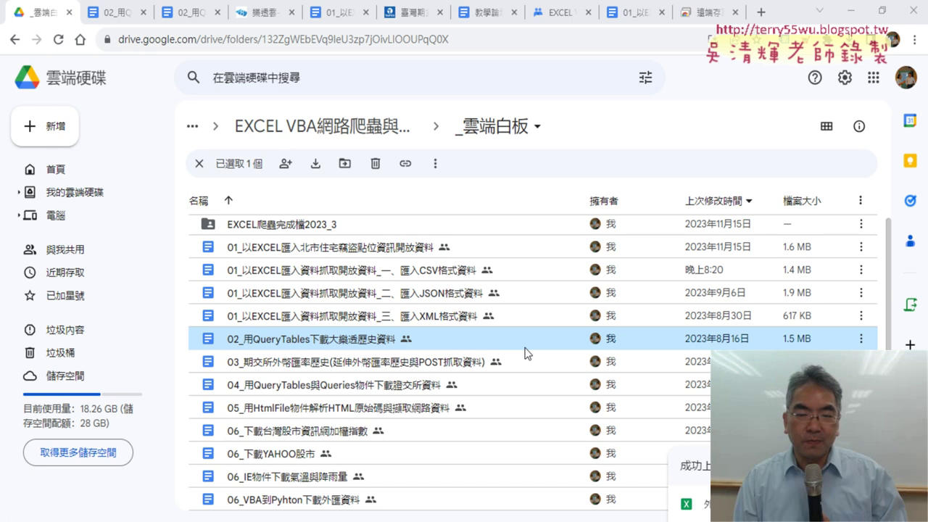
Open the 02_用QueryTables下載大樂透歷史資料 document and highlight the words 大樂透 歷史.
click(429, 299)
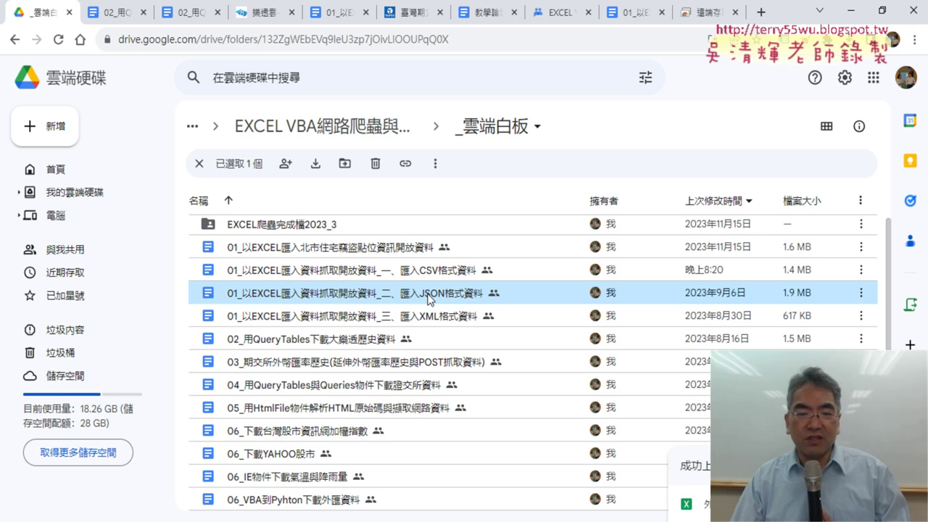
click(386, 346)
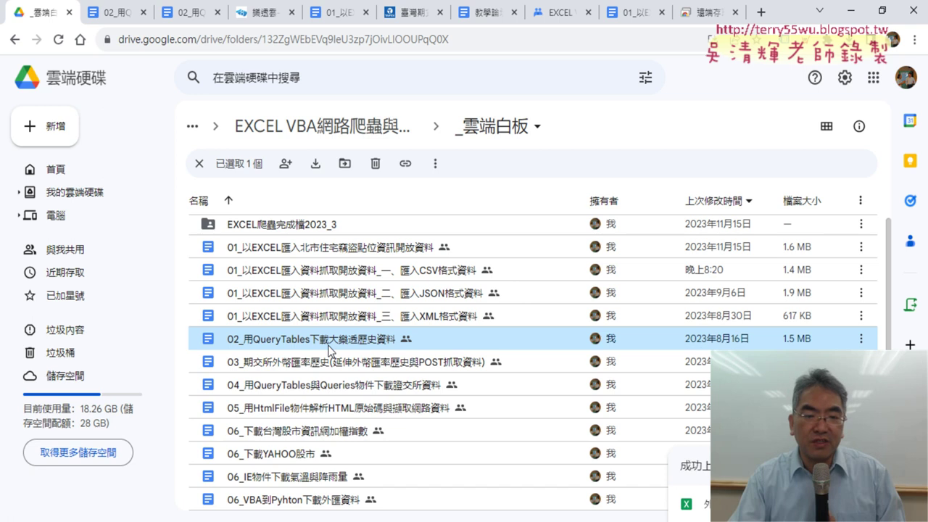
double_click(329, 349)
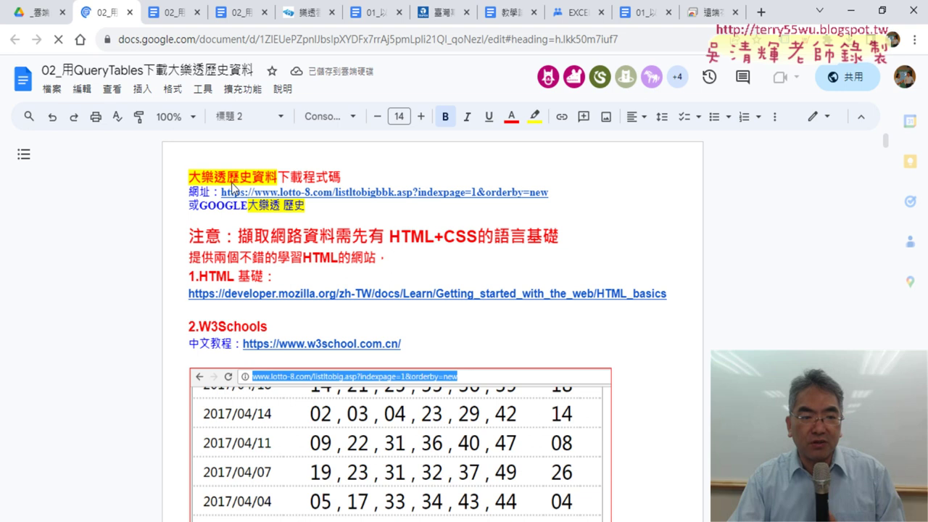
drag(247, 211, 303, 210)
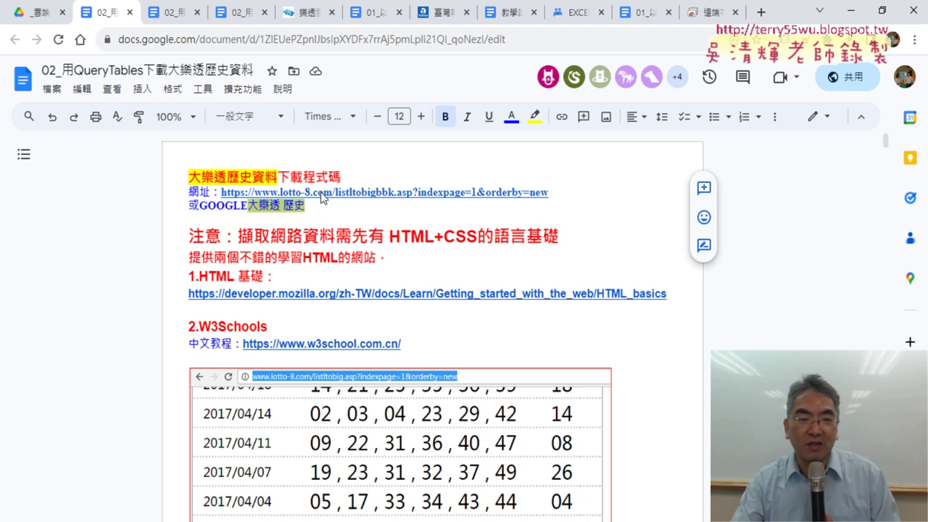
Open the lotto-8.com draw history link and scroll down to the page list.
click(322, 216)
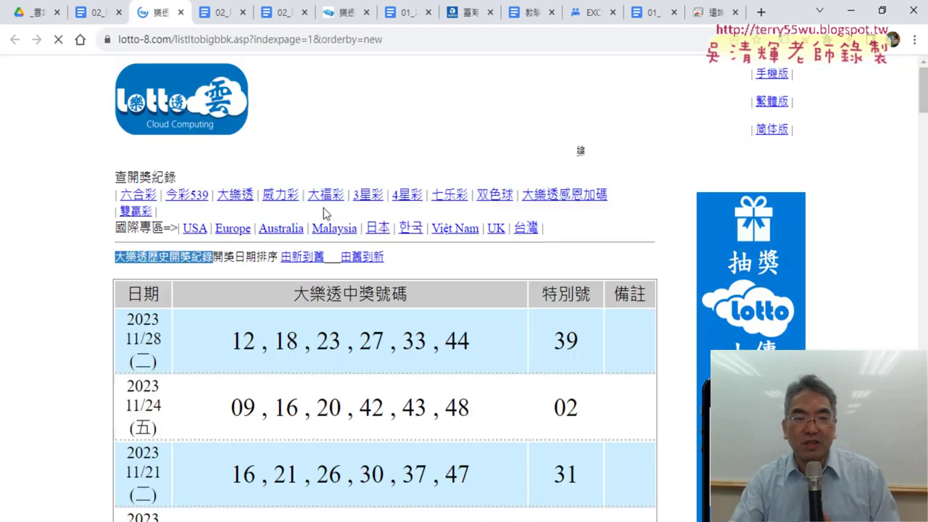
scroll(45, 206, down, 4)
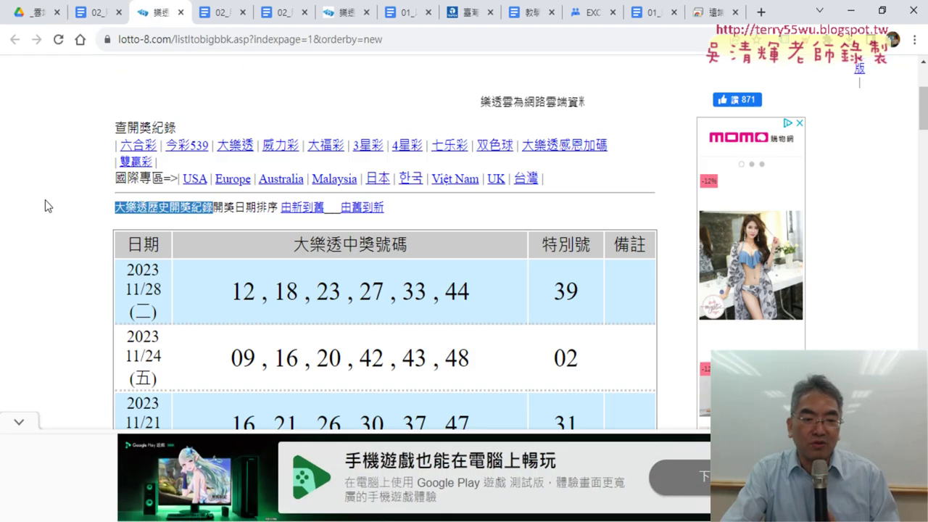
scroll(45, 205, down, 5)
scroll(44, 205, down, 4)
scroll(45, 206, down, 7)
scroll(45, 205, down, 4)
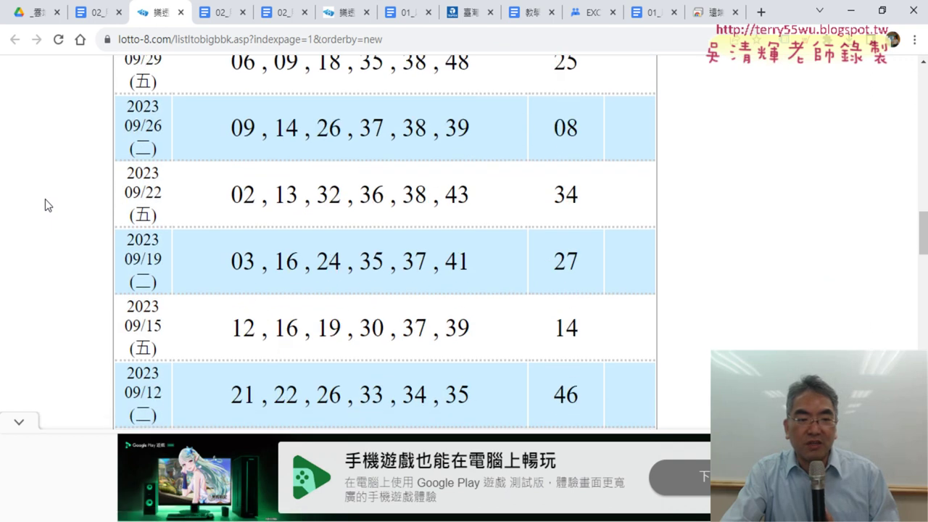
scroll(45, 205, down, 4)
scroll(45, 205, down, 5)
scroll(45, 206, down, 2)
scroll(45, 206, down, 2)
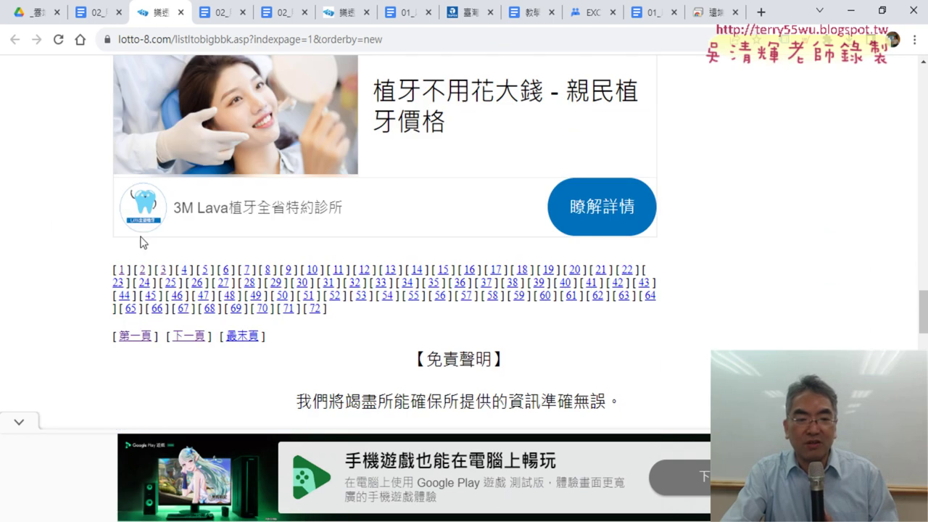
Highlight the page-number links 1 to 72, then scroll back up to the draws.
drag(361, 316, 114, 268)
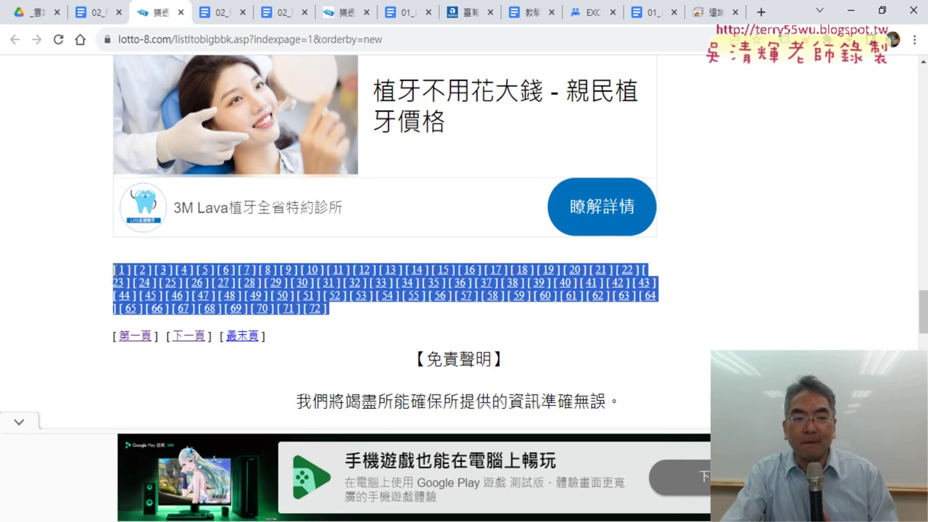
click(390, 316)
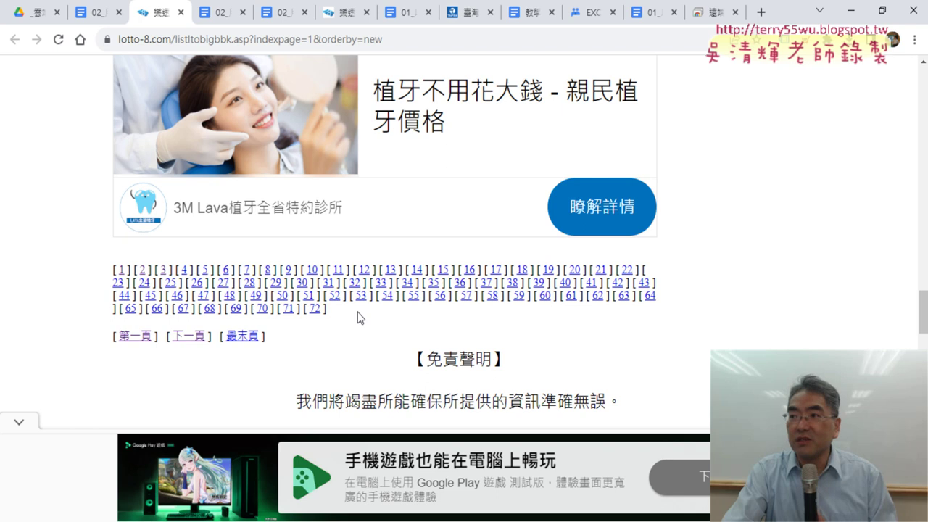
scroll(357, 312, up, 2)
scroll(358, 312, up, 5)
scroll(357, 311, up, 5)
scroll(357, 312, up, 4)
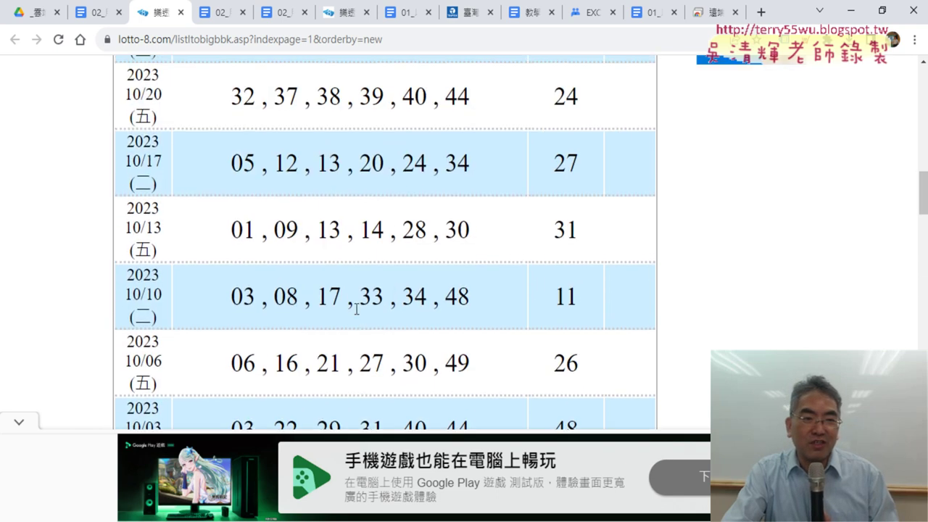
scroll(356, 309, up, 3)
scroll(348, 301, up, 1)
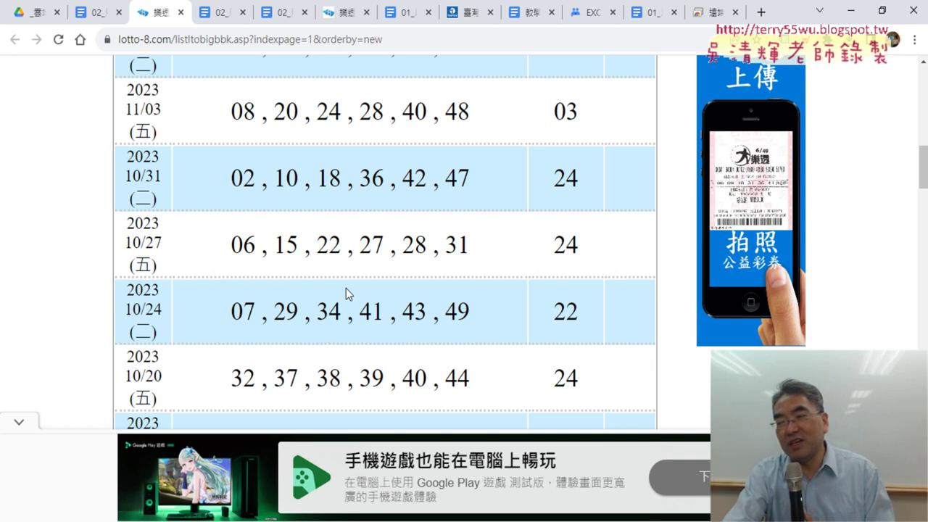
scroll(346, 294, down, 2)
scroll(346, 294, down, 3)
scroll(347, 291, up, 6)
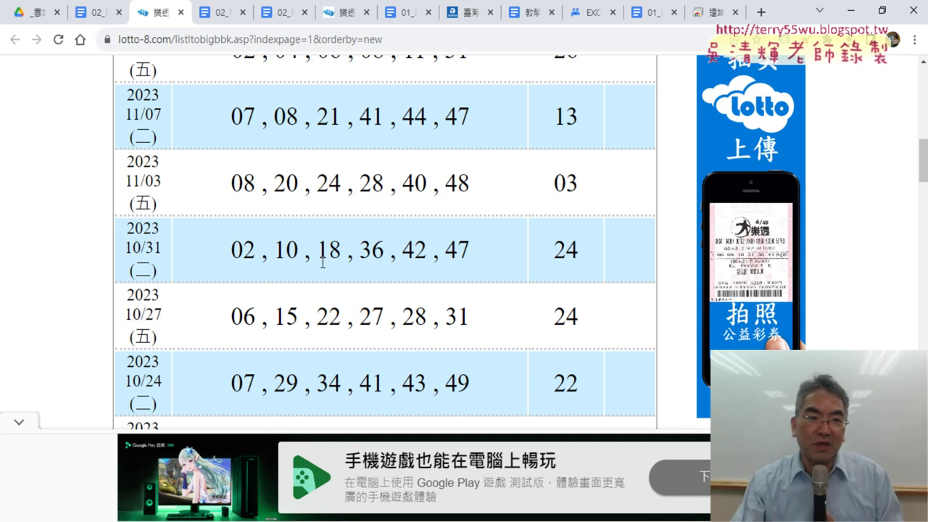
Change the address's indexpage from 1 to 2 to load results page 2.
click(313, 40)
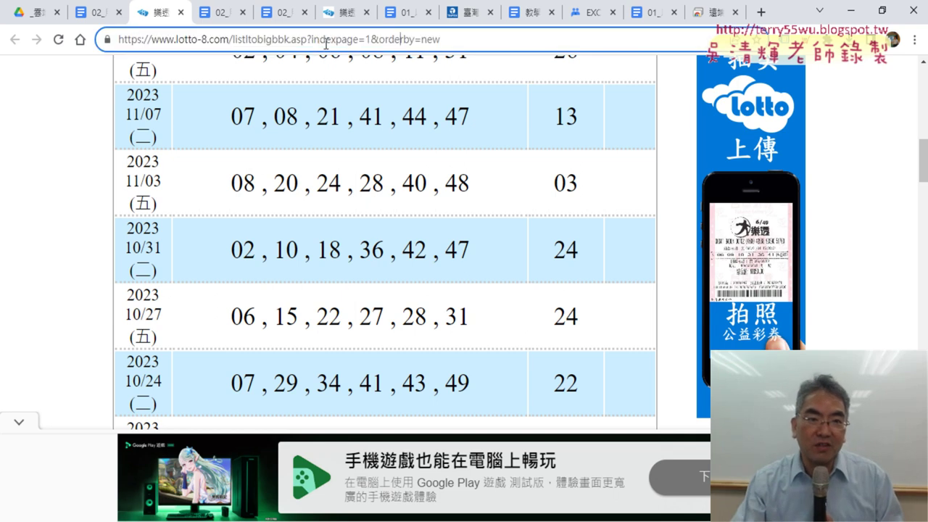
double_click(367, 40)
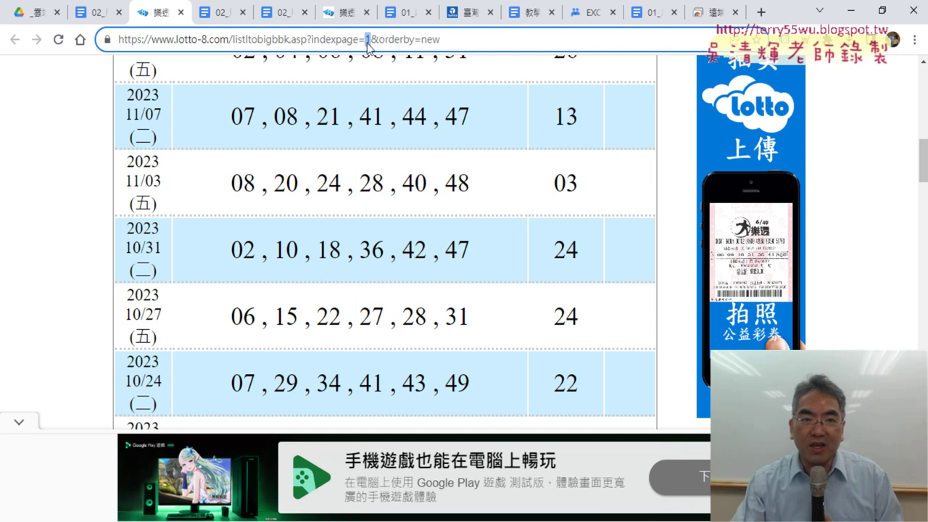
text(2)
key(Return)
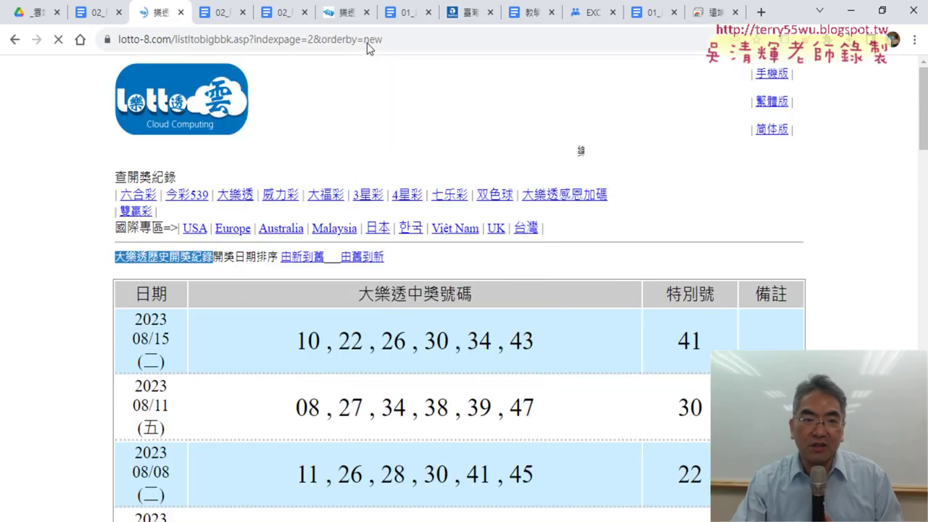
scroll(366, 76, down, 3)
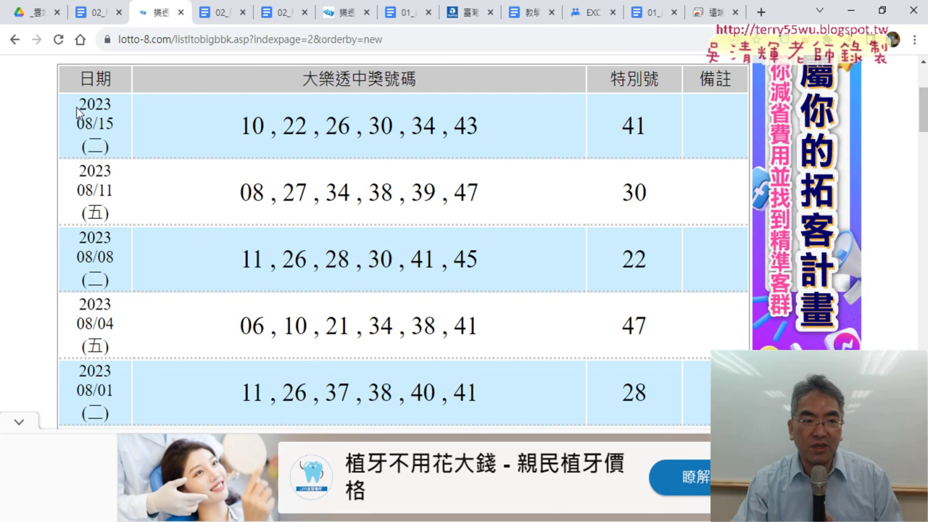
drag(78, 98, 116, 127)
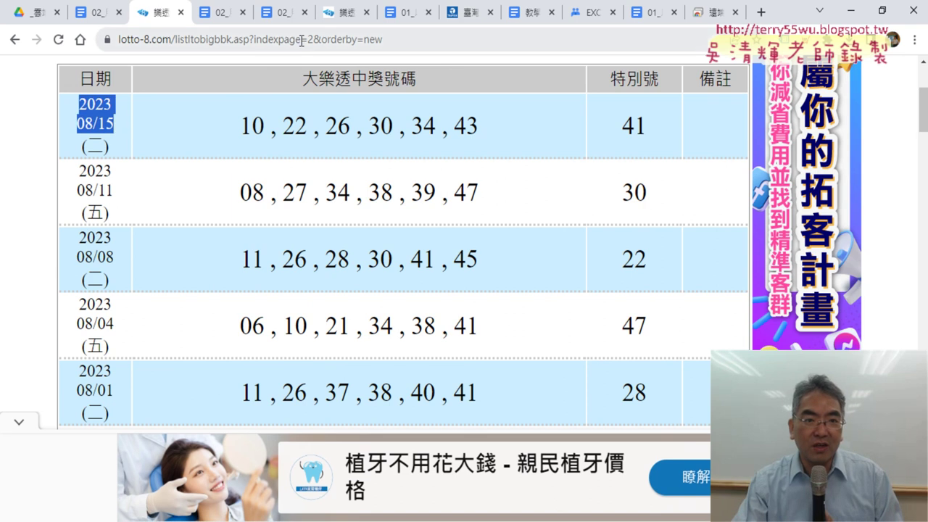
Load results page 3 via indexpage=3 and highlight the first draw date 2023 05/02.
click(328, 40)
click(386, 40)
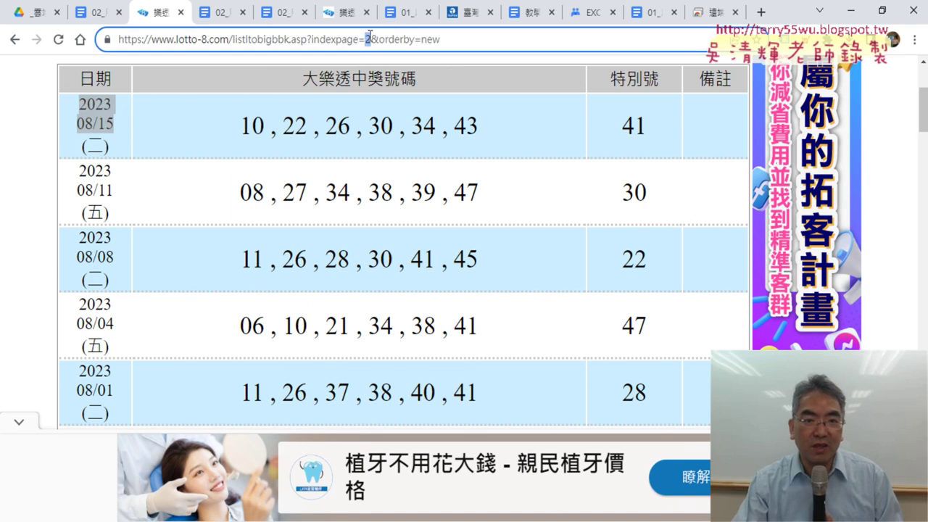
text(3)
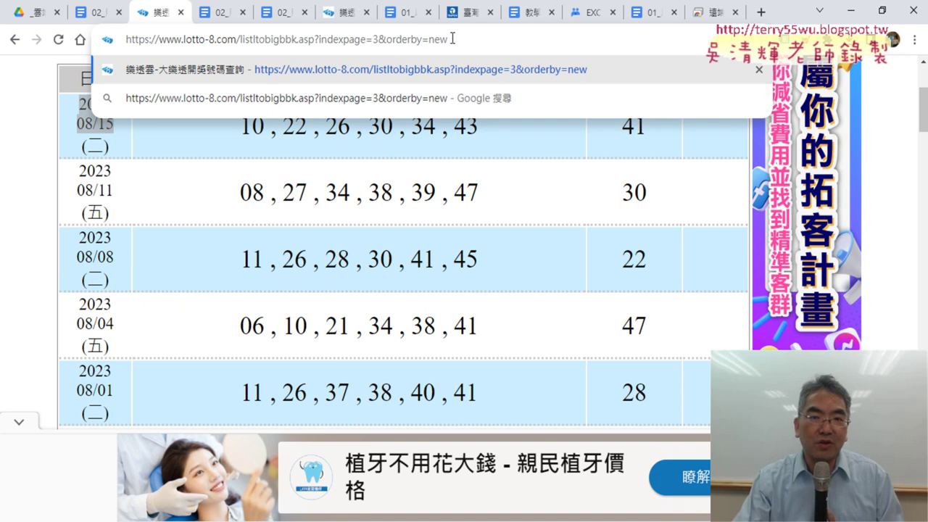
key(Return)
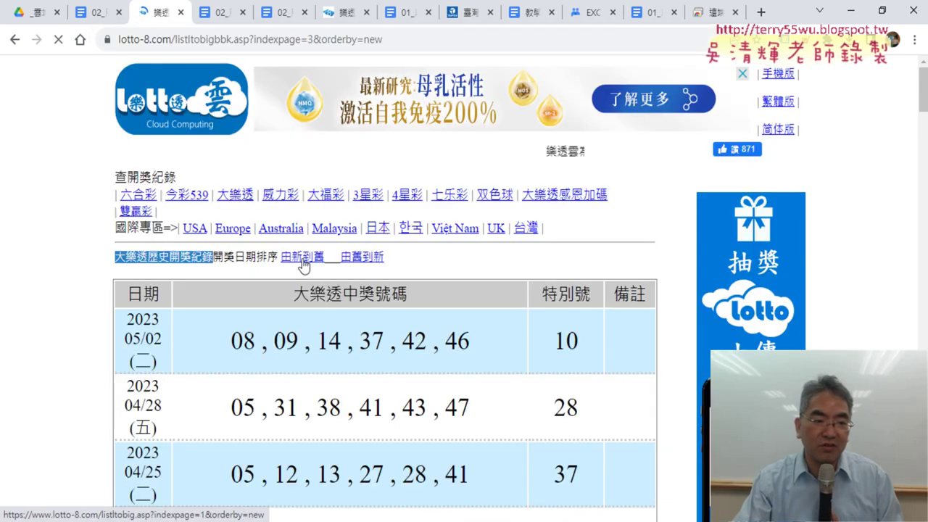
scroll(191, 249, down, 2)
drag(125, 175, 158, 215)
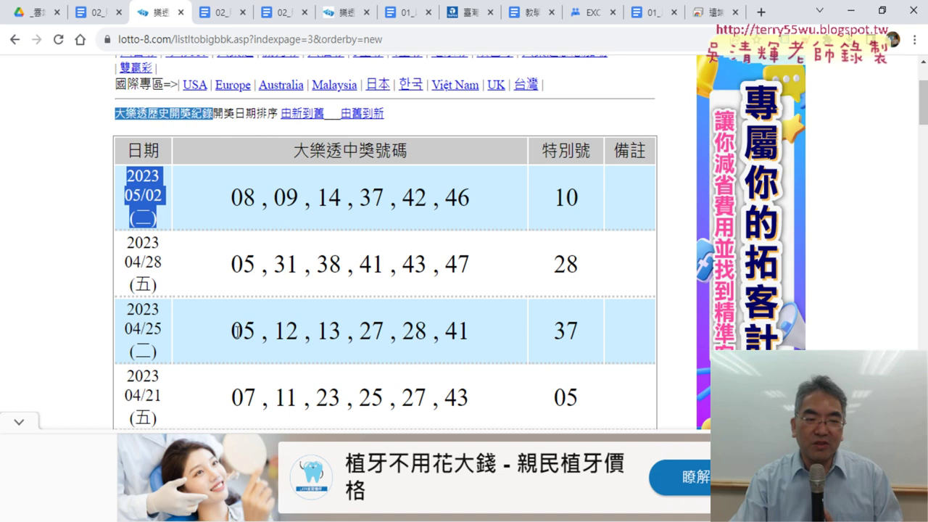
Return to the tutorial document and scroll down to the 範例程式碼 sample macro.
click(97, 13)
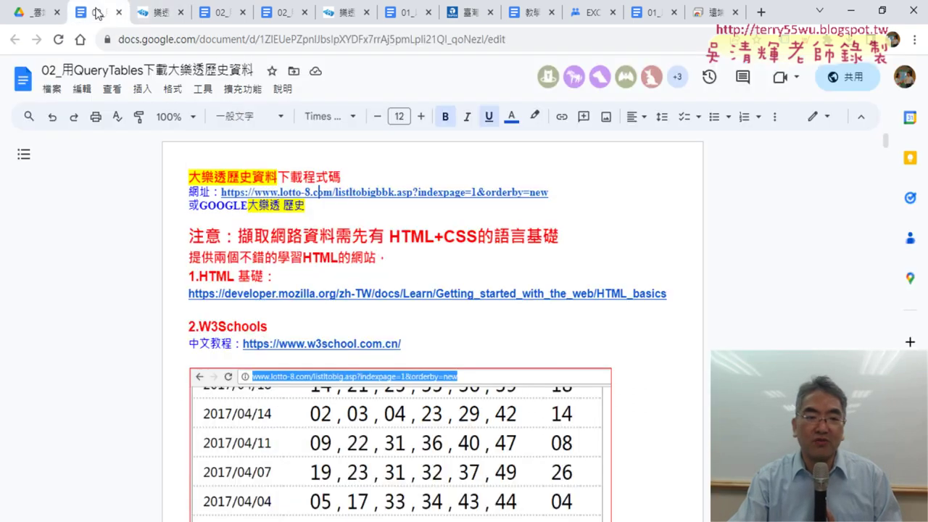
scroll(747, 326, down, 3)
scroll(747, 326, down, 3)
scroll(747, 326, down, 2)
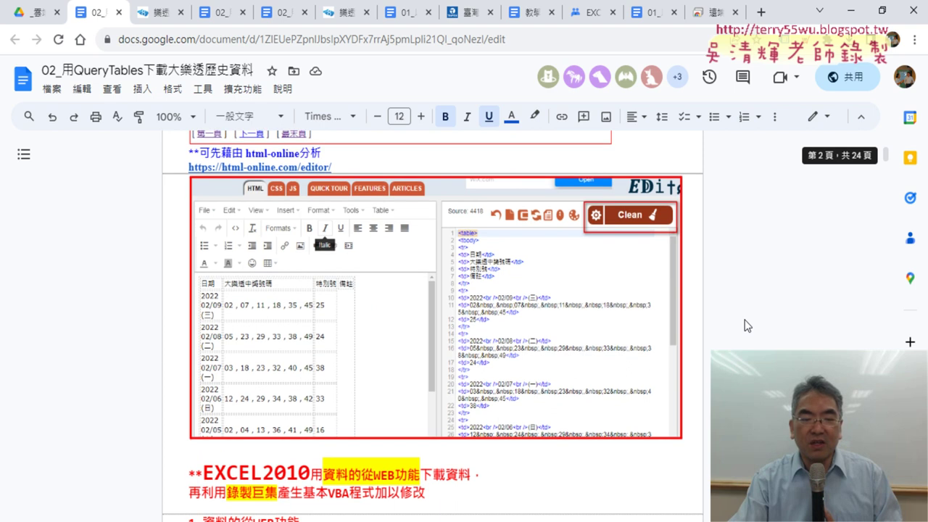
scroll(747, 326, down, 3)
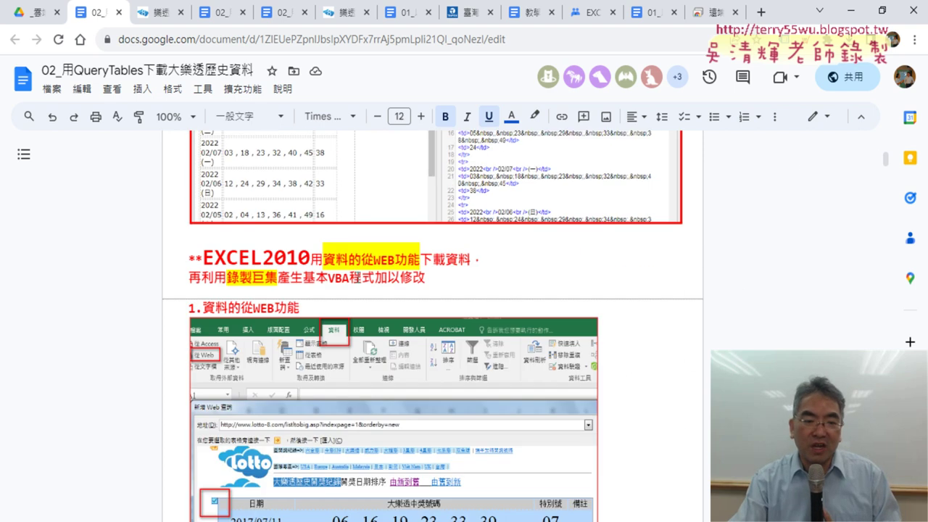
scroll(239, 258, down, 2)
scroll(239, 258, up, 2)
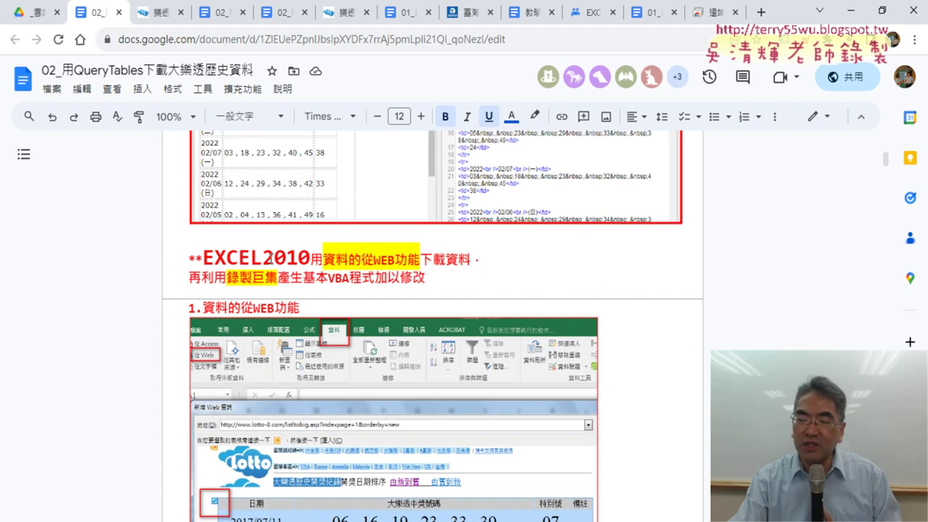
scroll(447, 265, down, 2)
scroll(493, 282, down, 3)
scroll(493, 279, down, 1)
scroll(493, 282, down, 3)
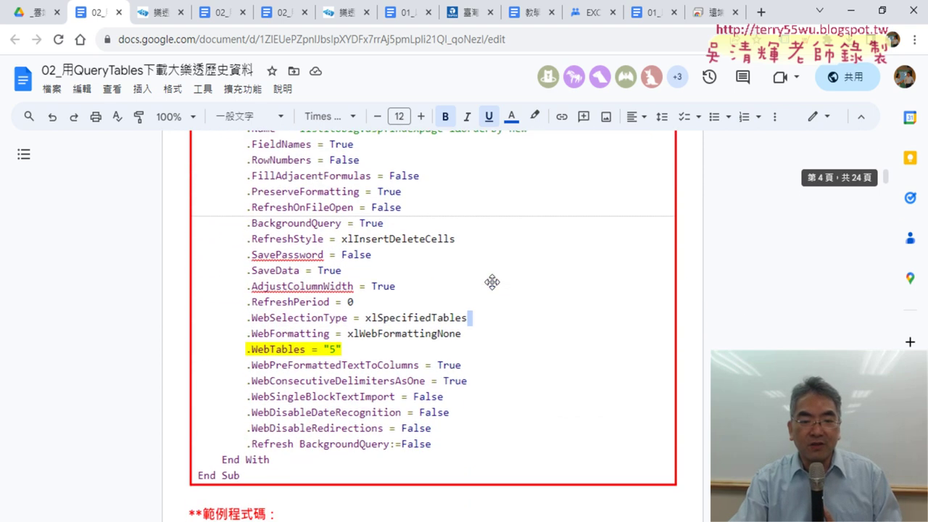
scroll(493, 283, down, 2)
click(42, 10)
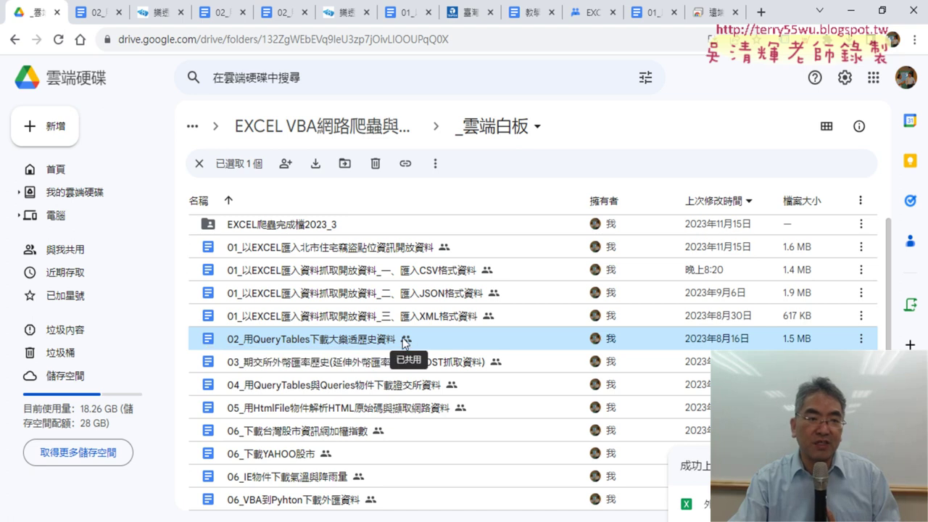
click(98, 12)
scroll(375, 235, down, 3)
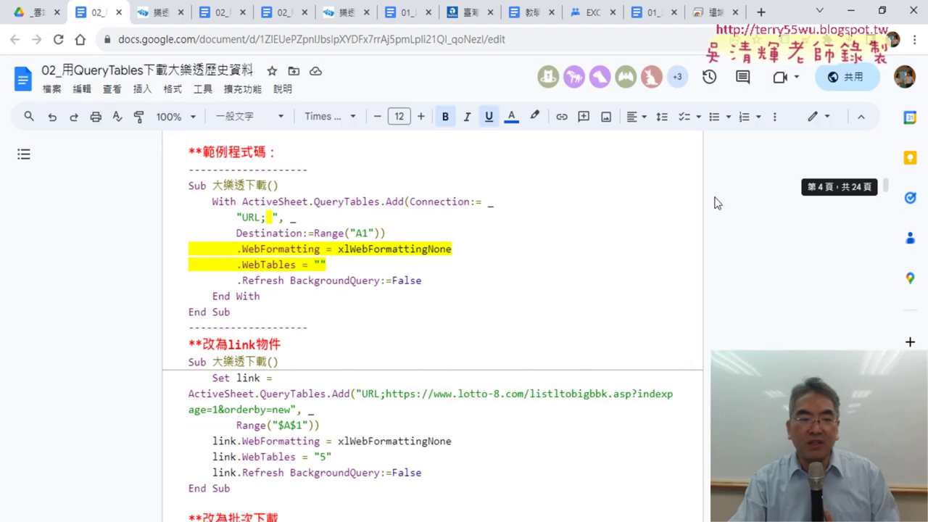
Select the whole sample macro from Sub 大樂透下載() through End Sub.
drag(187, 187, 297, 241)
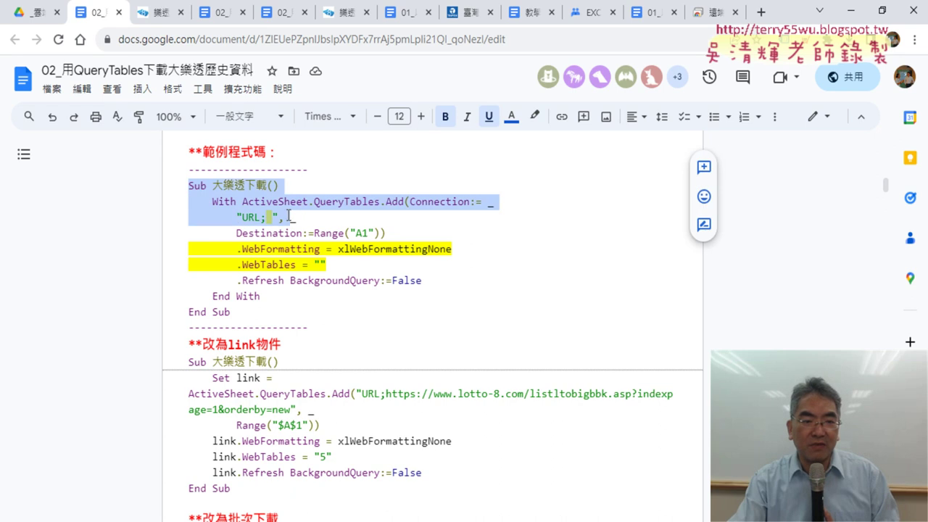
click(232, 287)
drag(187, 186, 271, 303)
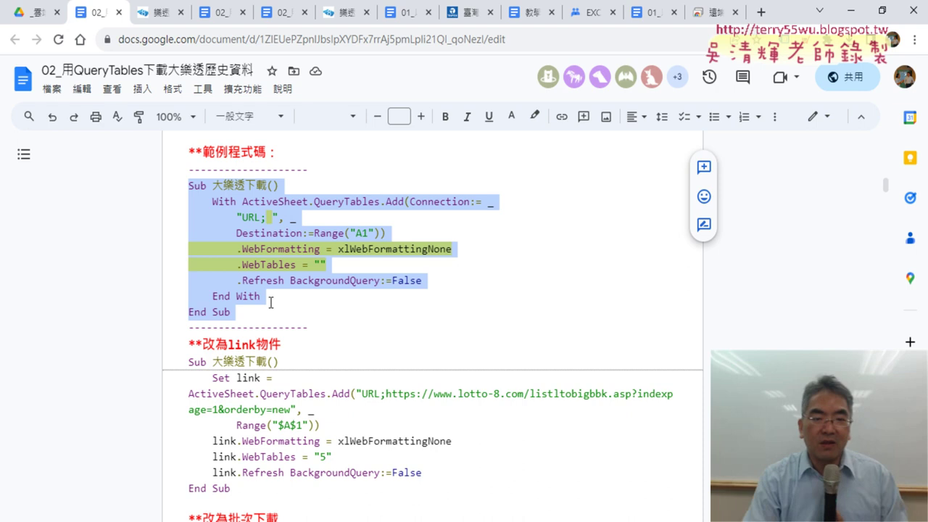
key(super)
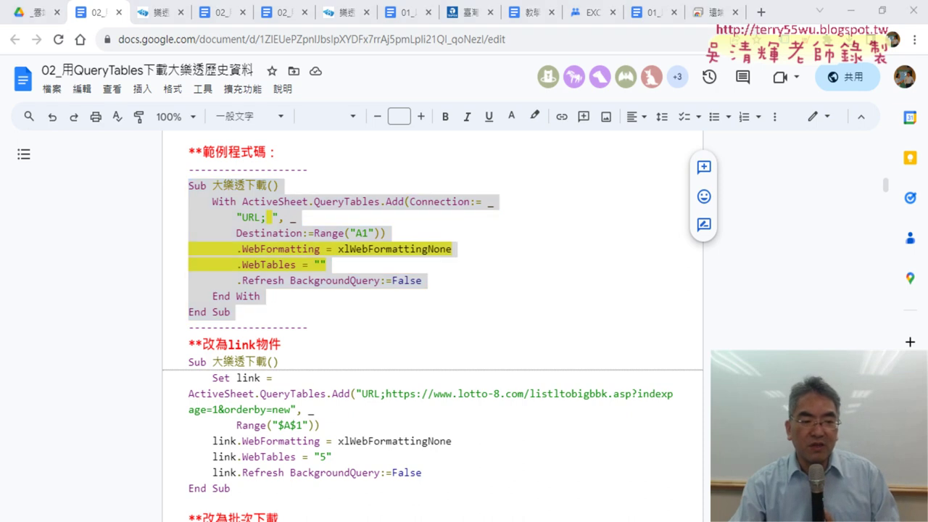
Start a blank Excel workbook and open the Visual Basic editor from Developer.
click(116, 323)
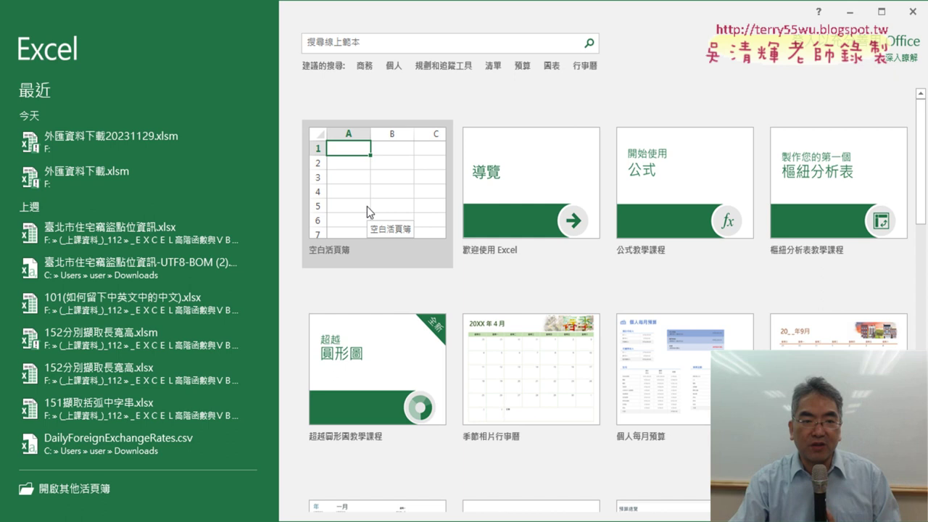
click(367, 206)
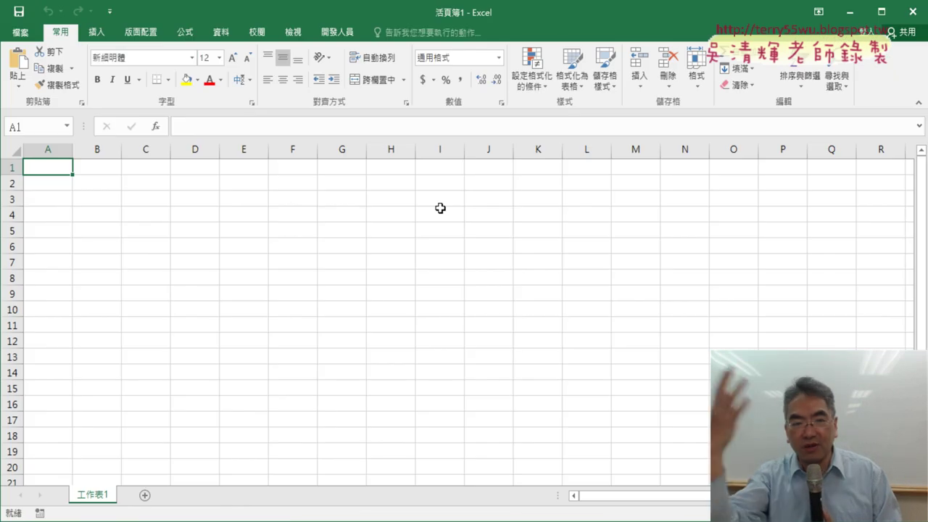
click(325, 41)
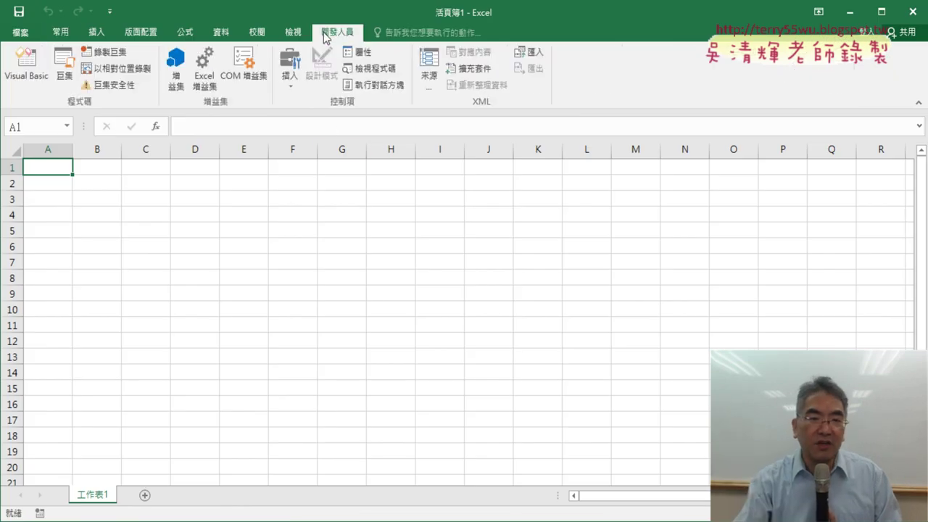
click(29, 72)
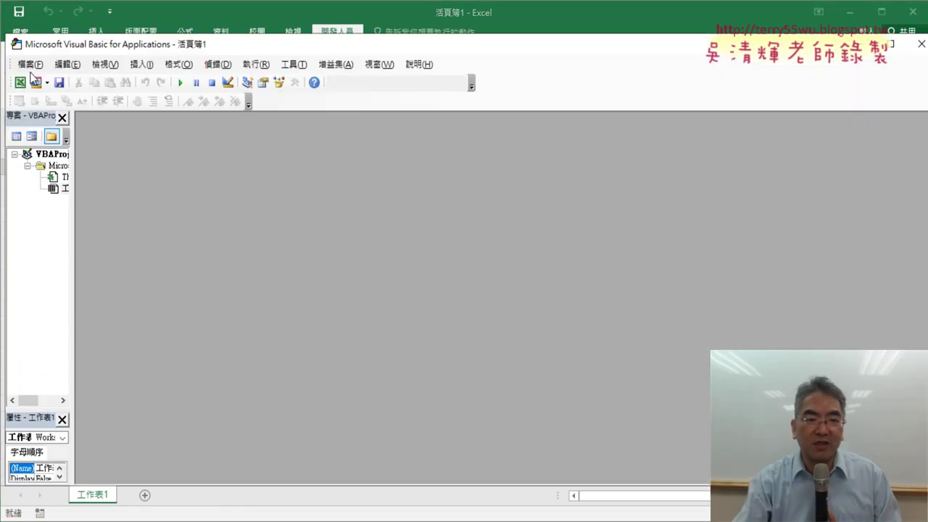
Arrange the VBA editor panes and insert a new Module1 under 工作表1's project.
drag(231, 45, 354, 44)
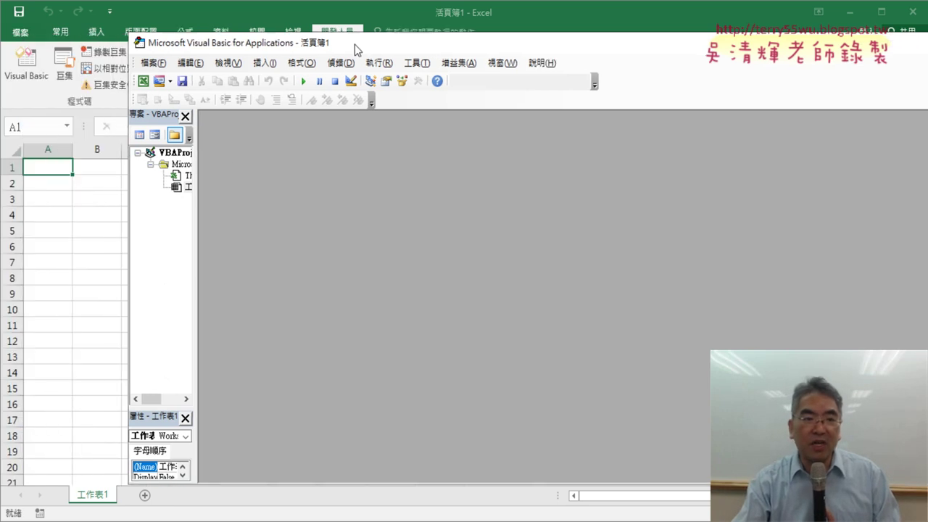
drag(197, 185, 321, 187)
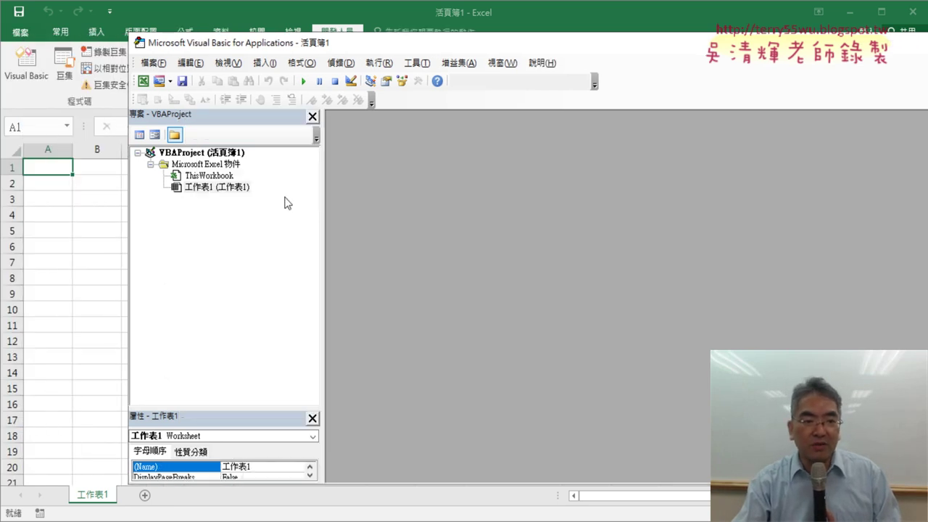
right_click(220, 186)
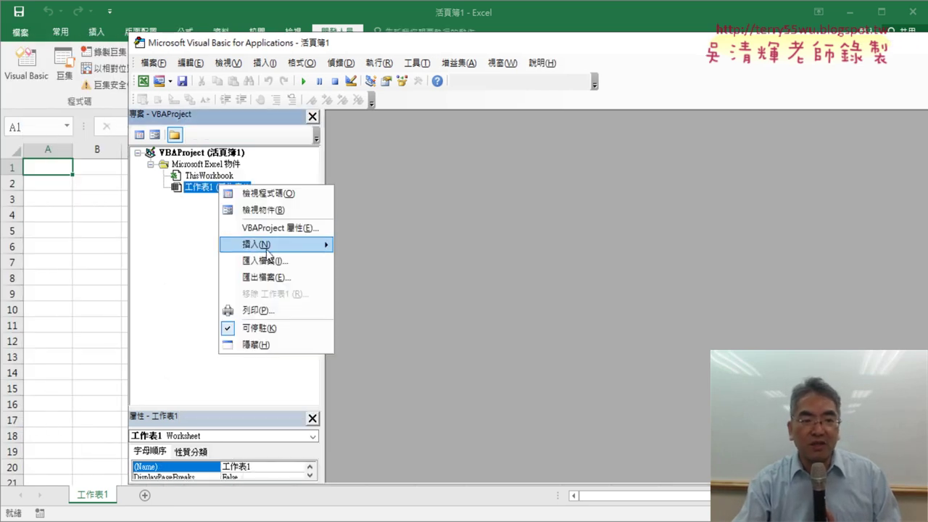
mouse_move(267, 250)
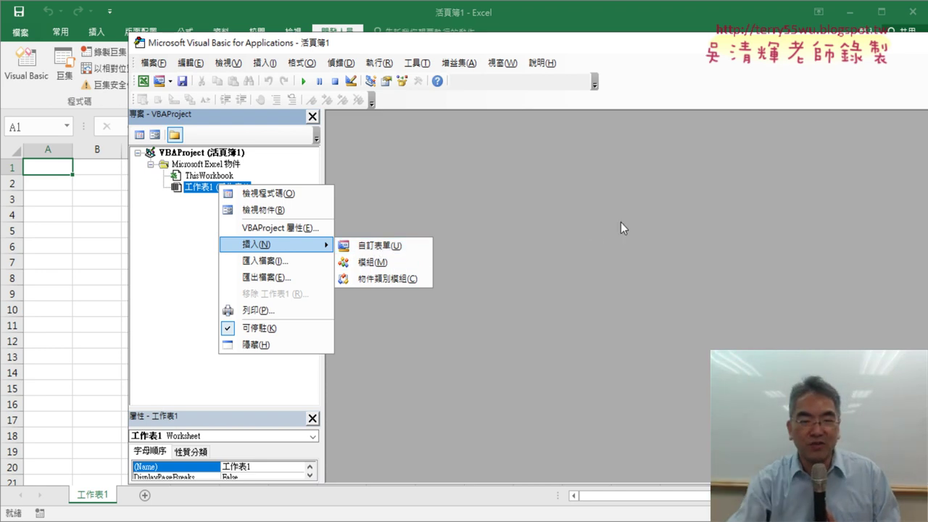
click(389, 264)
right_click(417, 203)
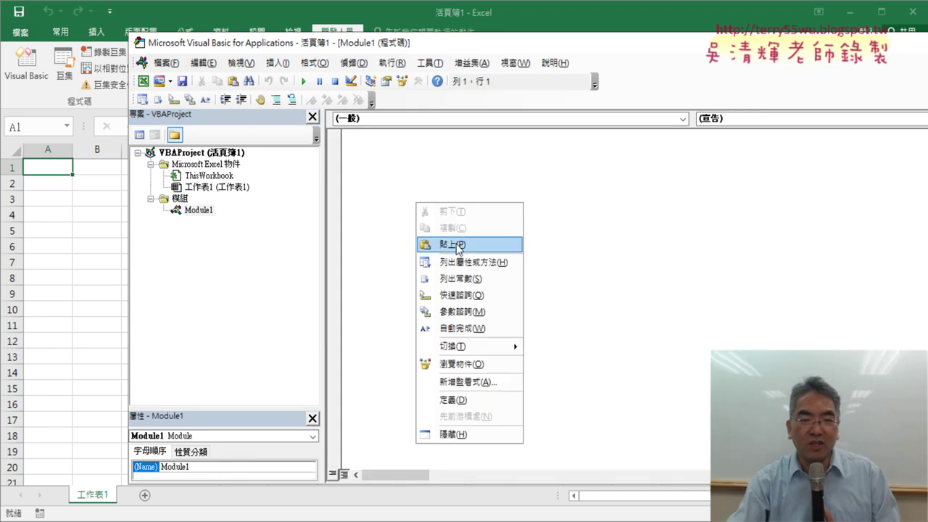
Paste the 大樂透下載 macro into Module1 and place the cursor right after URL;.
click(458, 247)
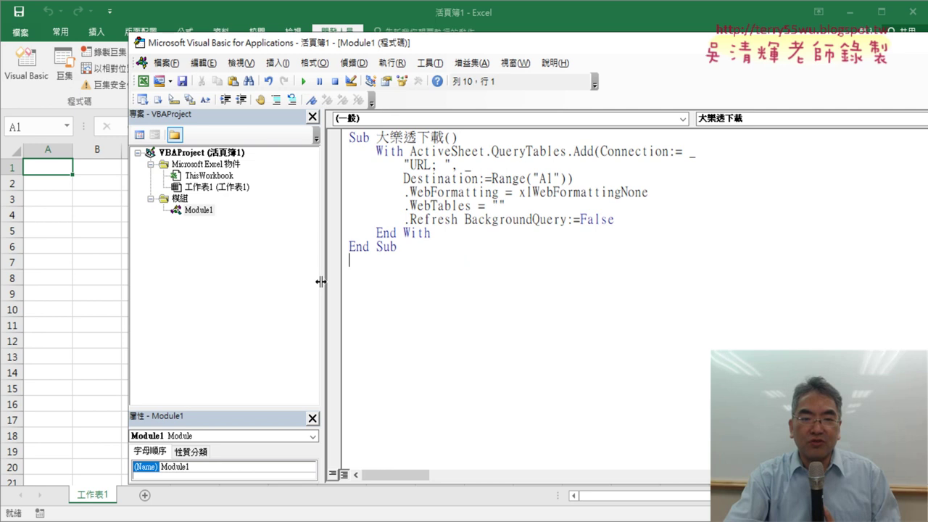
drag(321, 281, 267, 283)
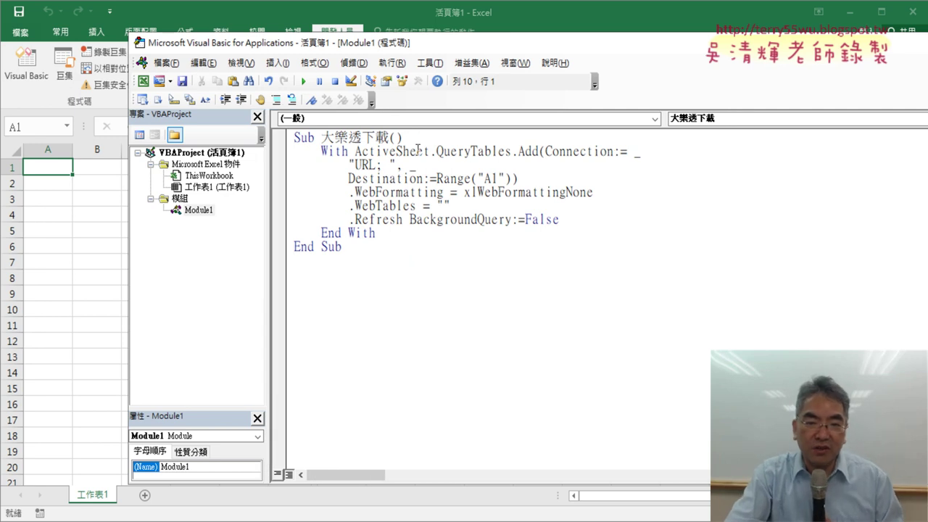
drag(436, 152, 500, 153)
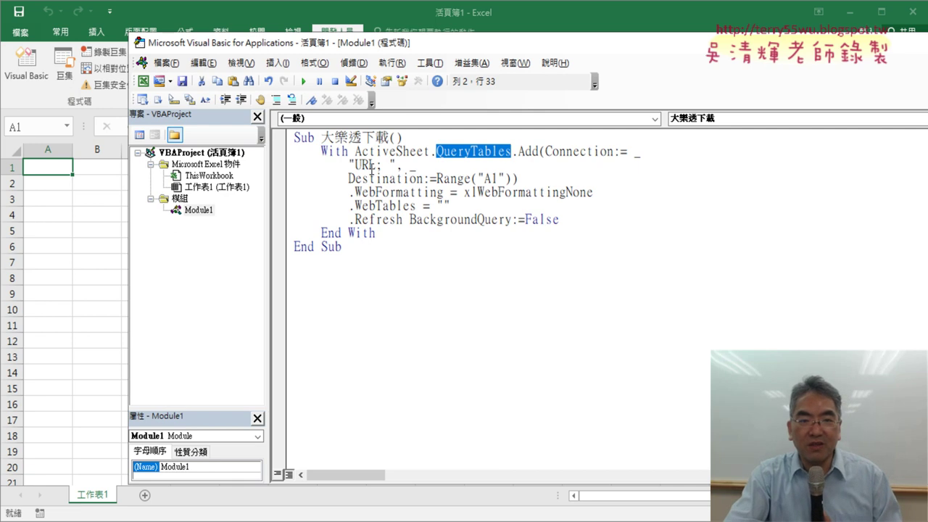
drag(354, 165, 360, 164)
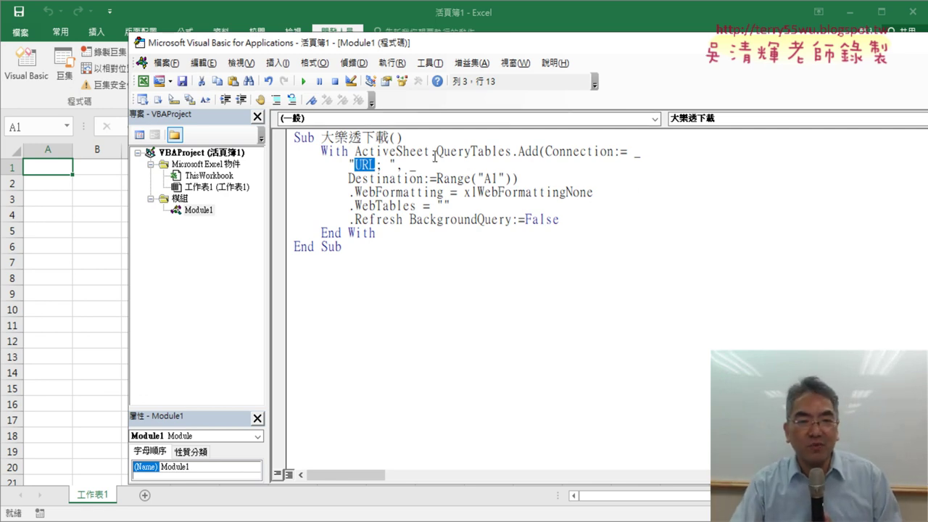
click(384, 165)
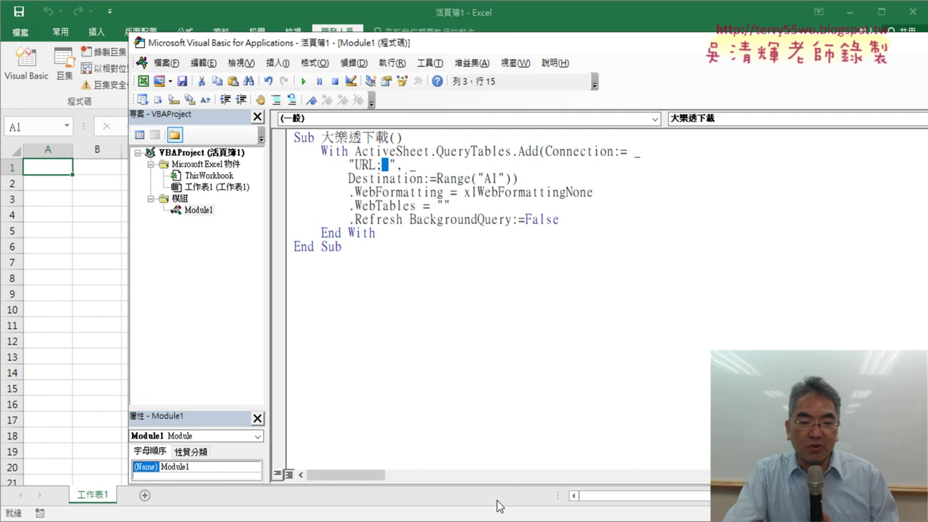
key(alt+Tab)
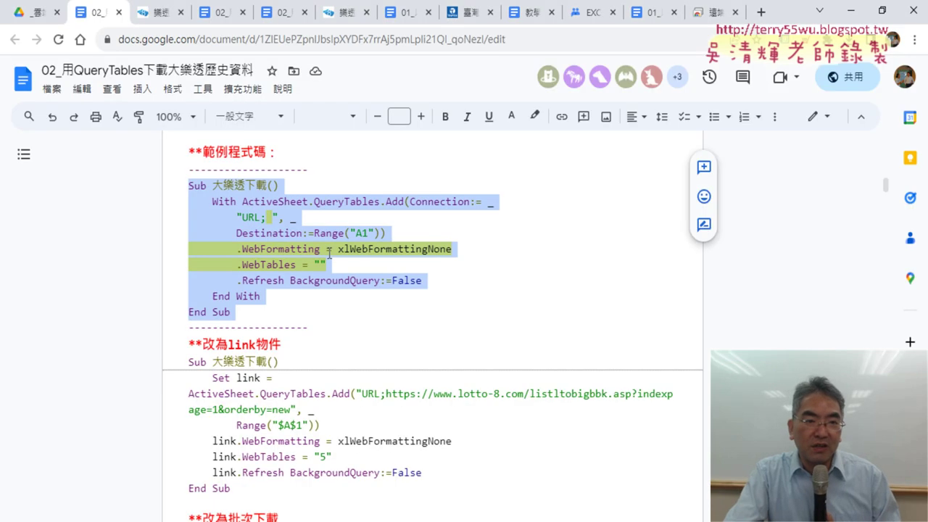
Change the lotto-8 address to indexpage=1 and copy the full page-1 URL.
click(346, 20)
click(340, 40)
click(371, 40)
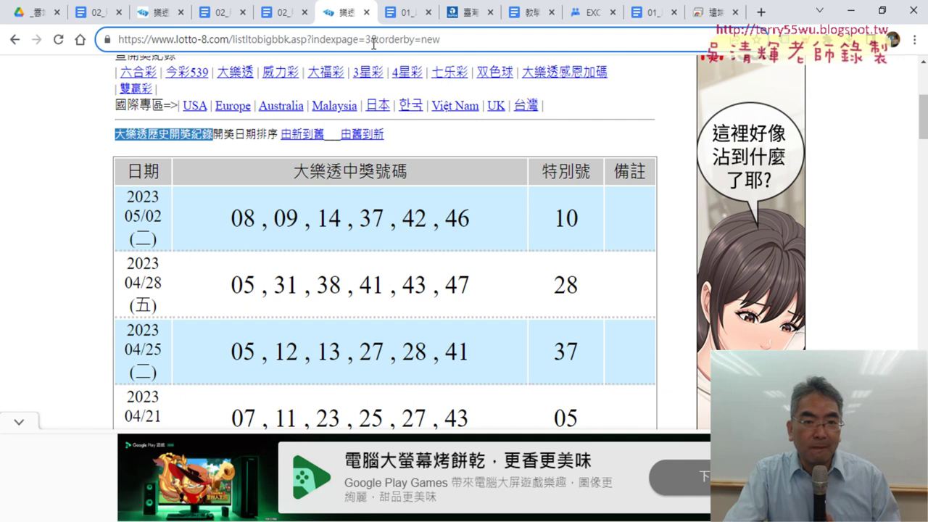
key(BackSpace)
text(1)
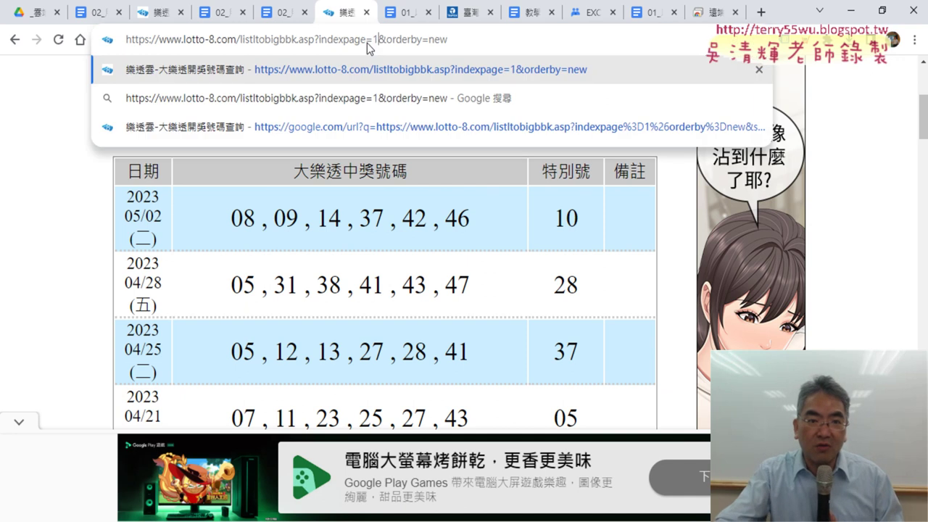
drag(507, 43, 77, 40)
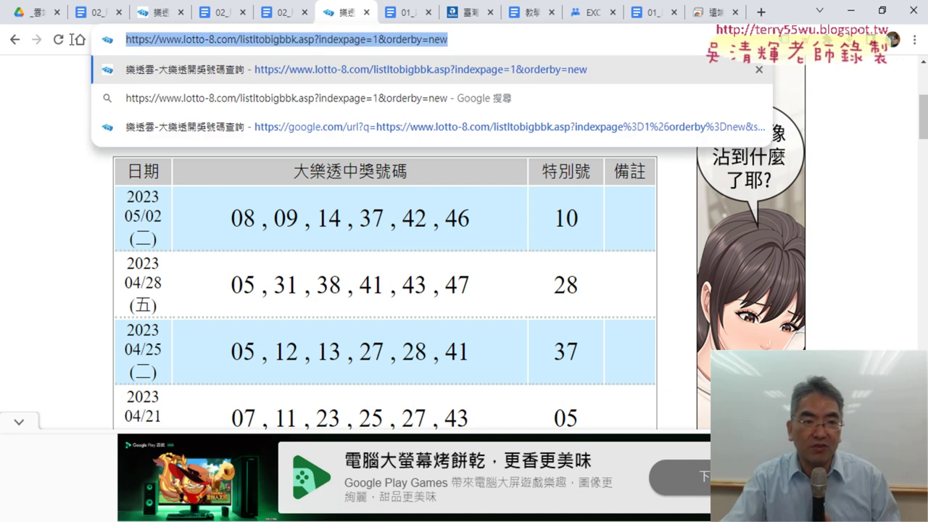
right_click(299, 45)
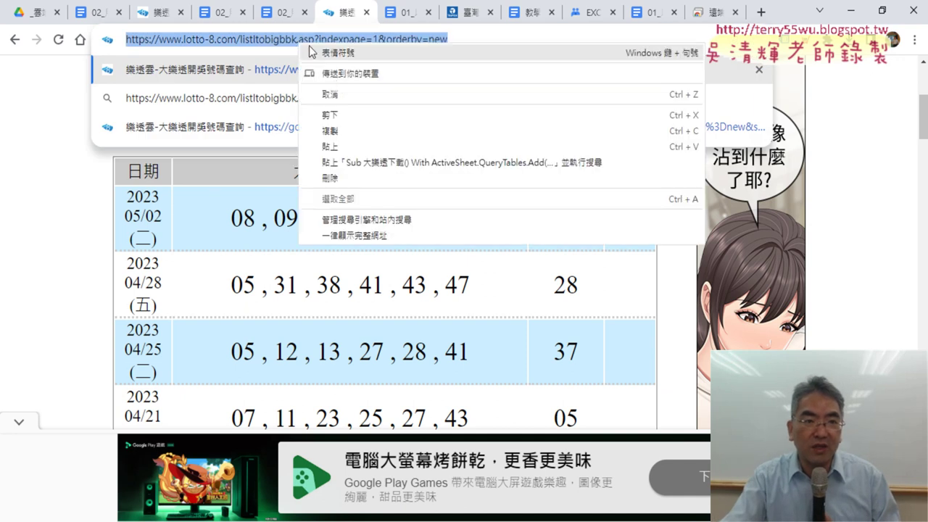
click(339, 131)
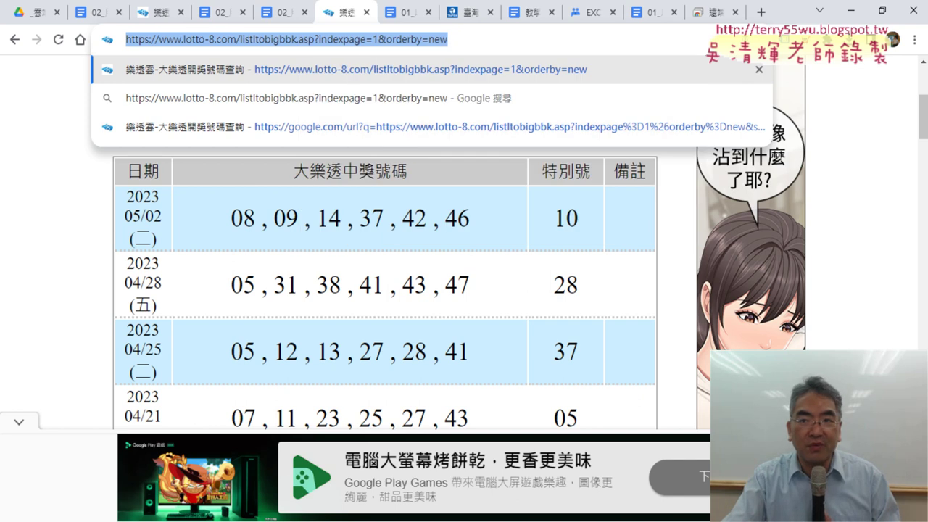
key(alt+Tab)
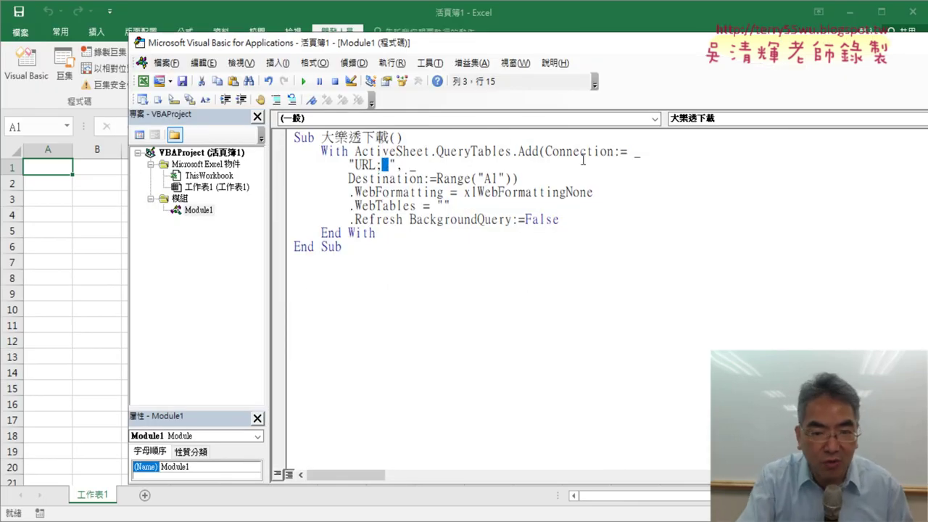
Paste the lotto-8 page-1 URL after URL; and mark Range("A1") and .WebTables in the code.
key(ctrl+v)
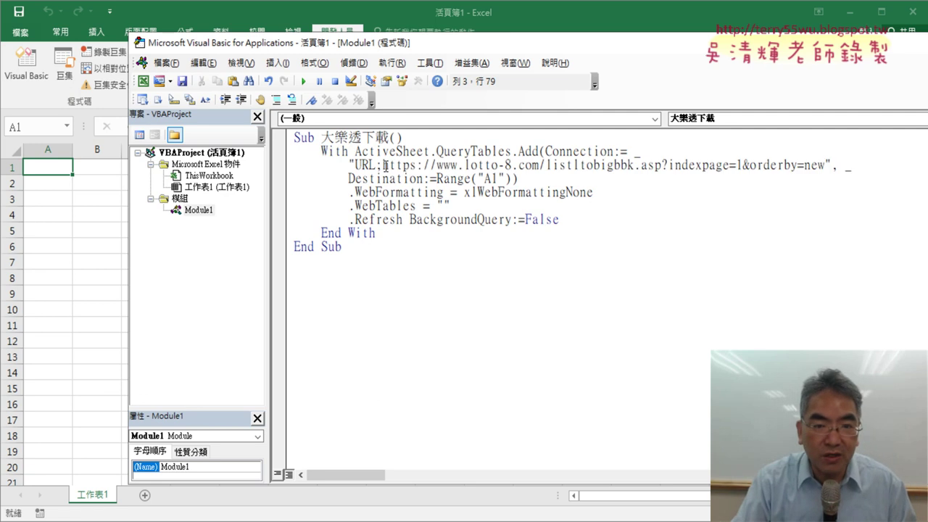
click(382, 165)
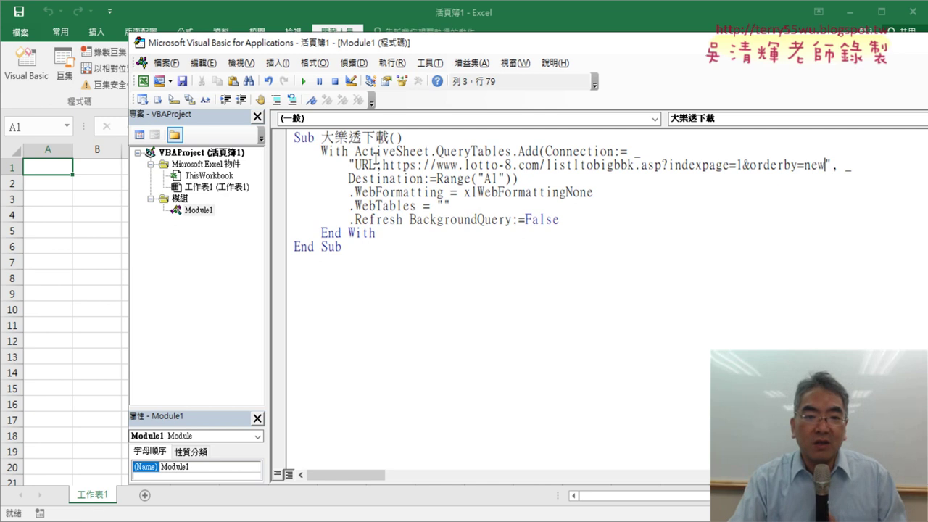
drag(385, 165, 824, 165)
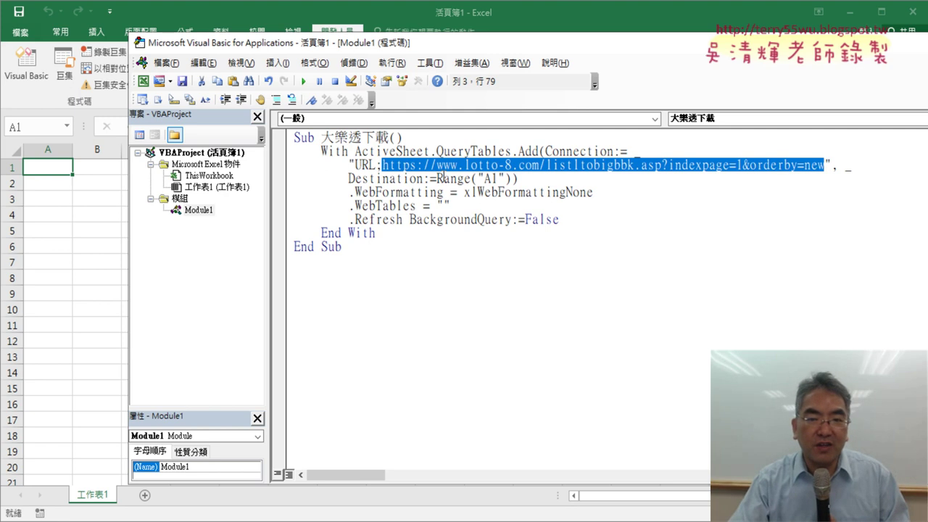
drag(437, 179, 510, 179)
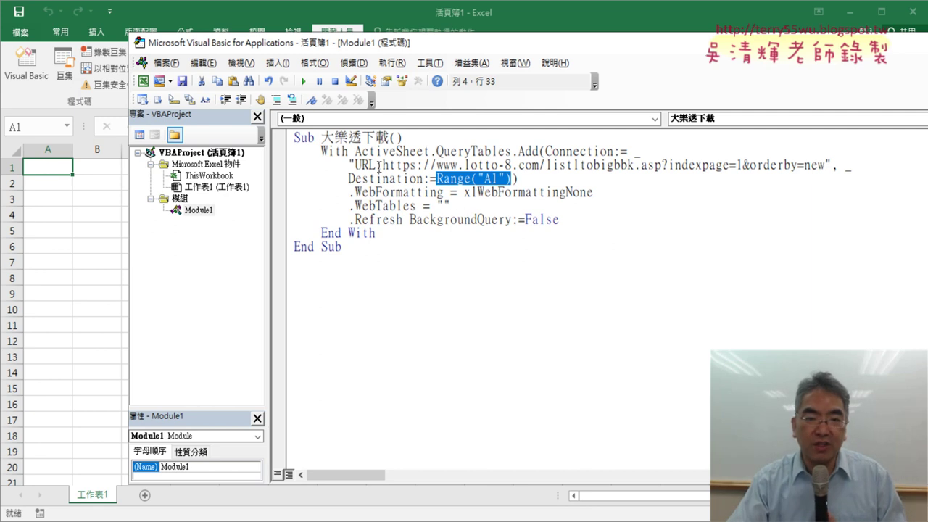
drag(383, 165, 827, 166)
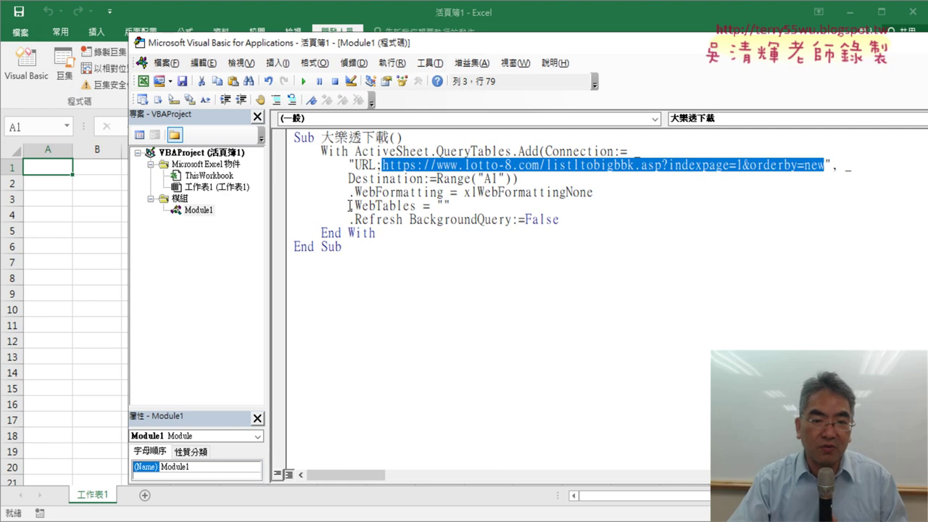
drag(349, 206, 418, 206)
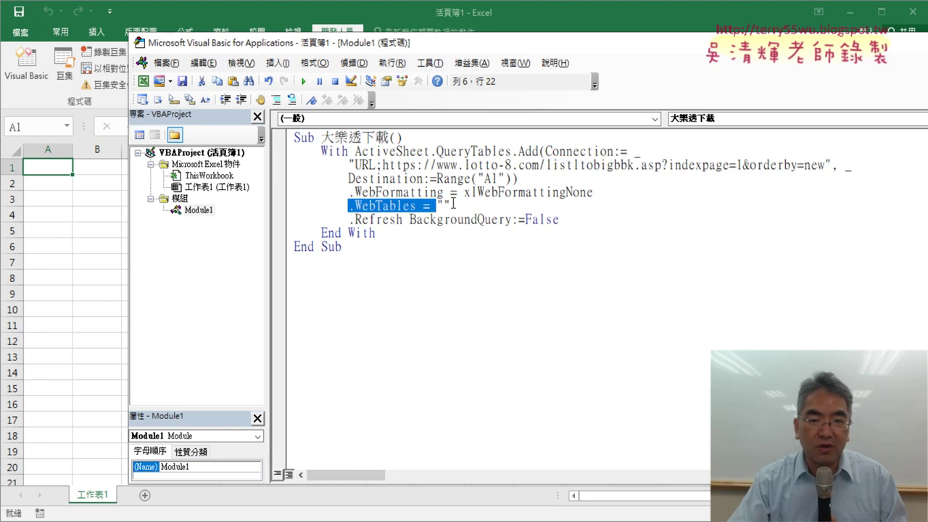
drag(454, 205, 437, 205)
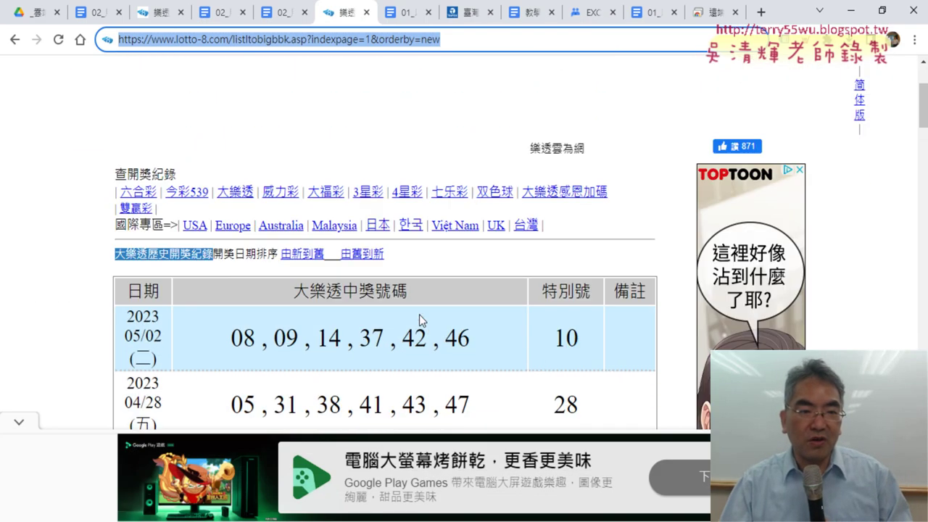
Scroll to the lotto-8 draw results table and right-click it for the 檢查 option.
scroll(418, 323, down, 3)
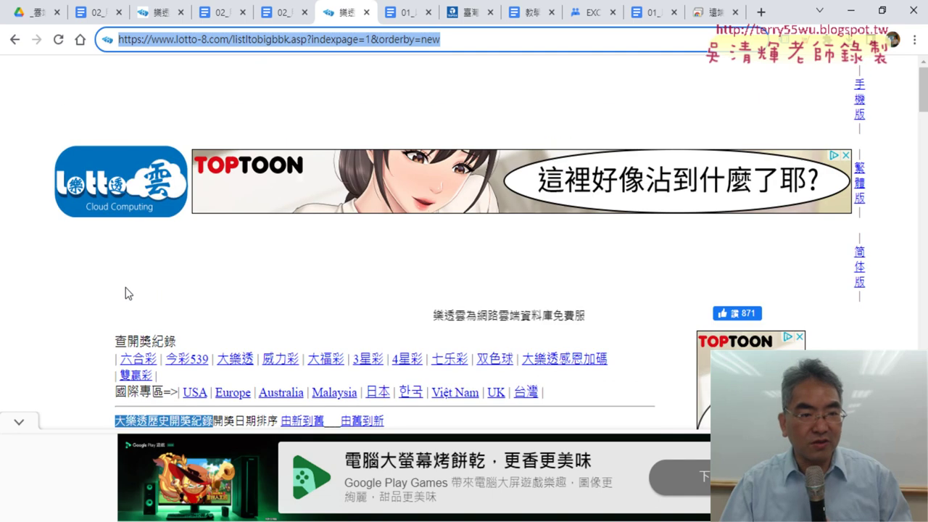
scroll(126, 292, down, 3)
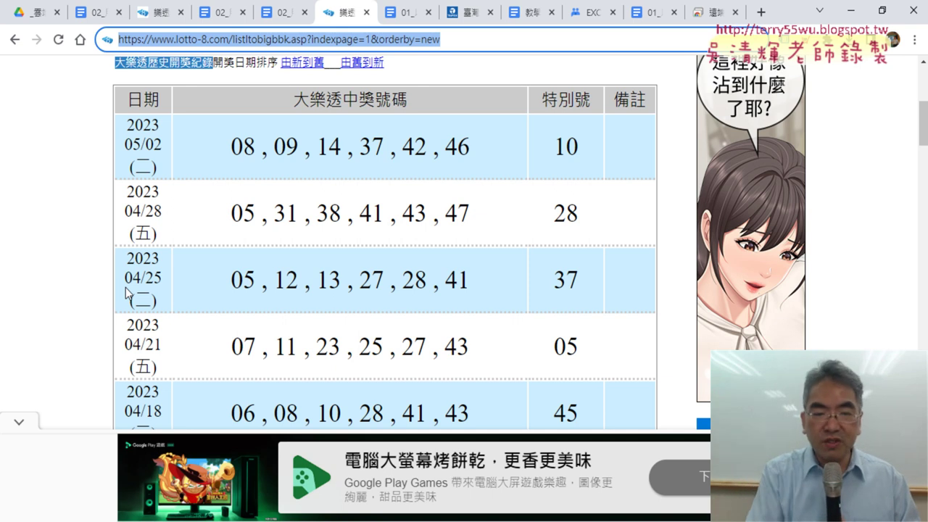
right_click(204, 123)
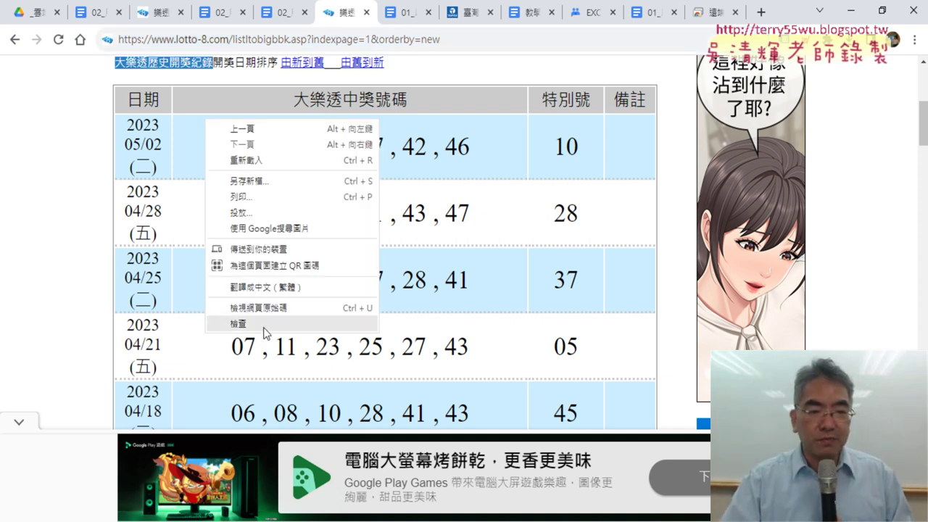
Inspect the results table and step through <table matches to the auto-style1 draw table.
click(265, 331)
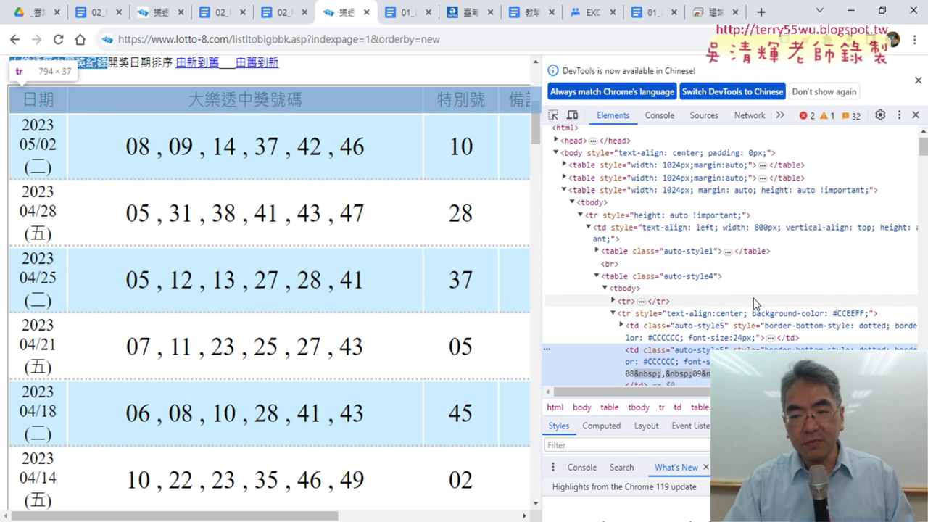
click(759, 331)
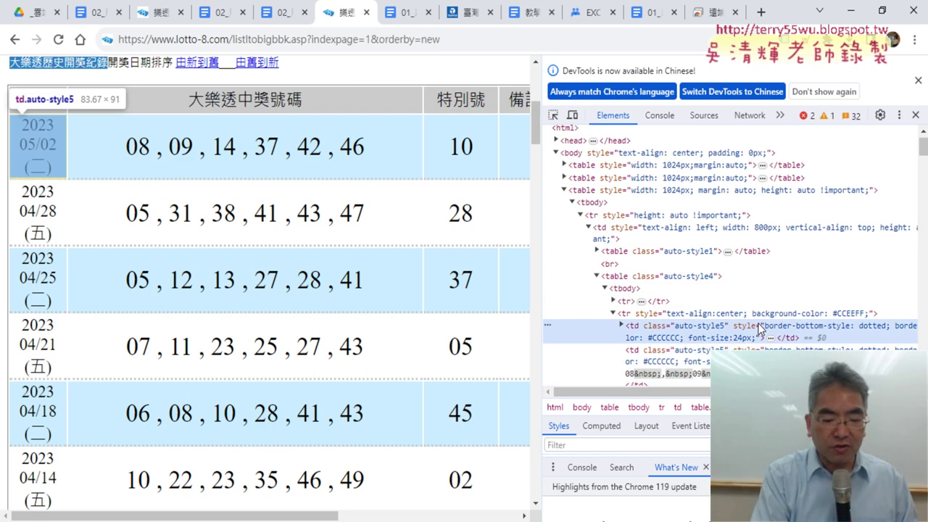
key(ctrl+f)
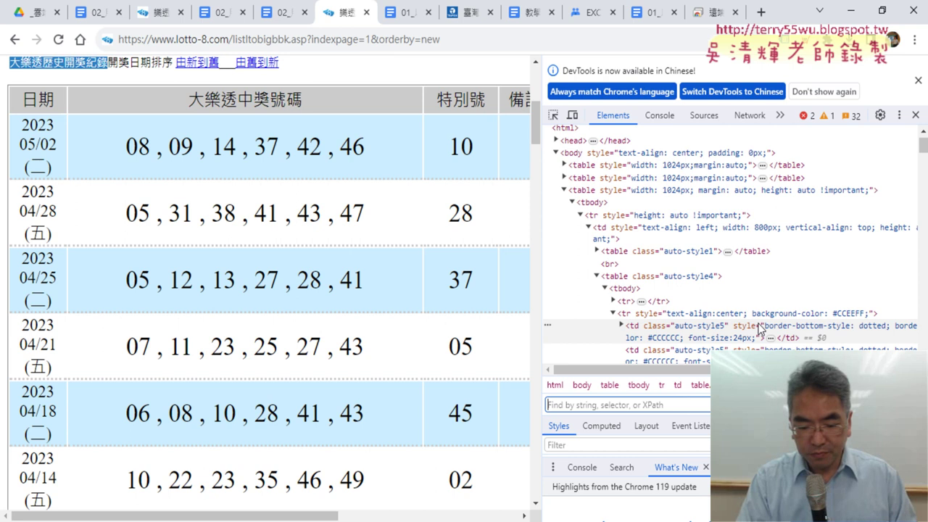
text(<)
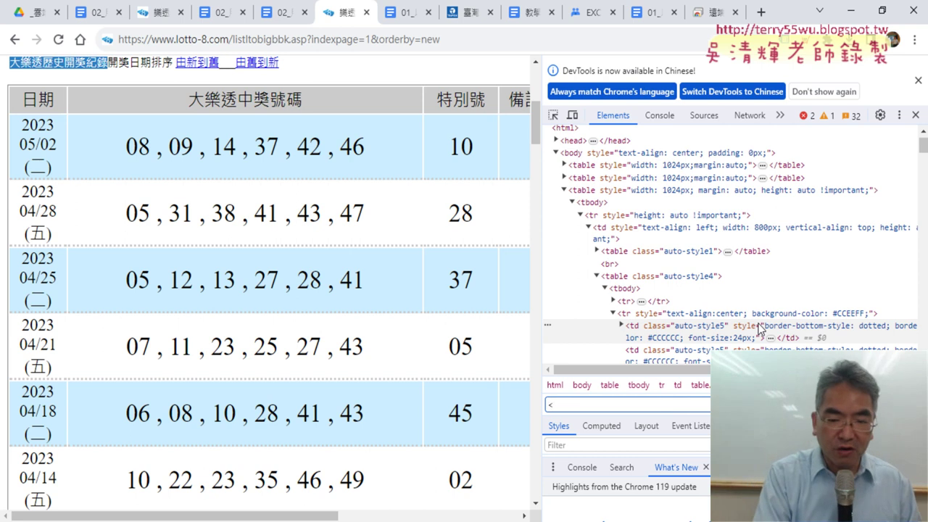
text(tab)
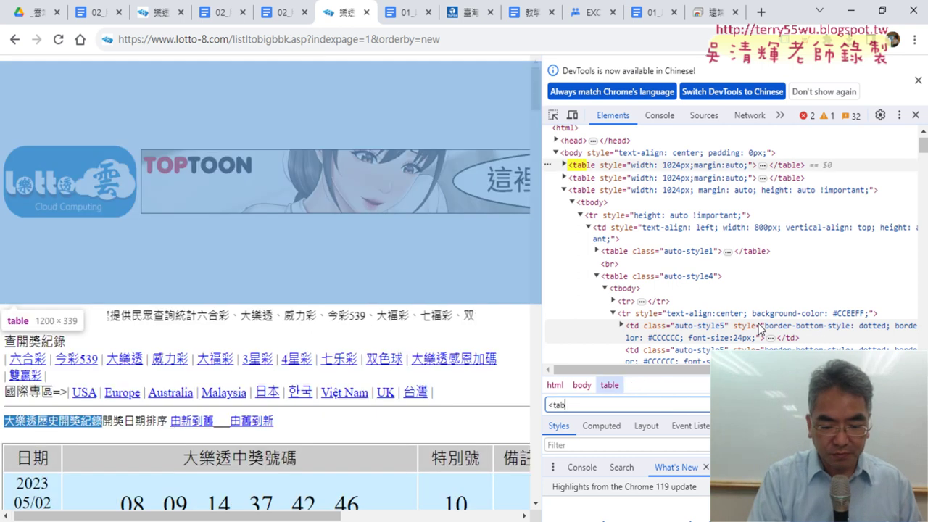
text(le)
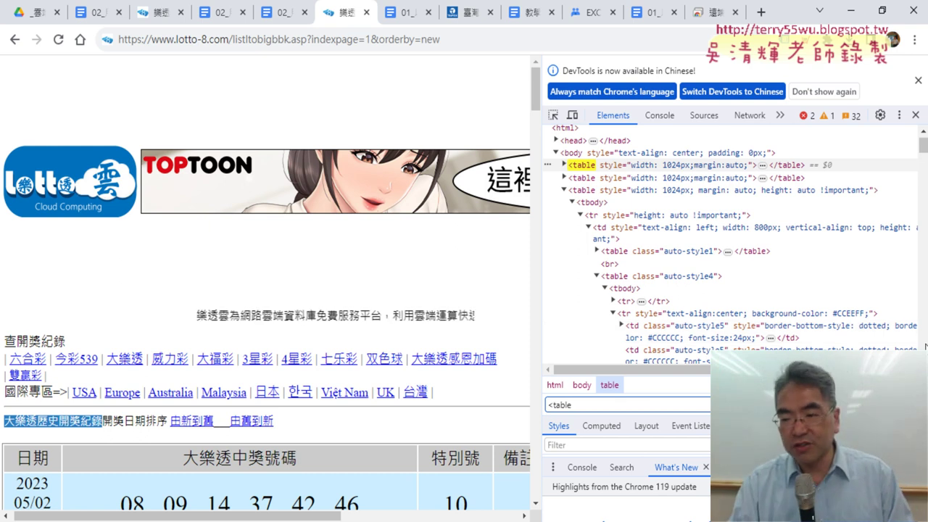
key(Return)
key(Return)
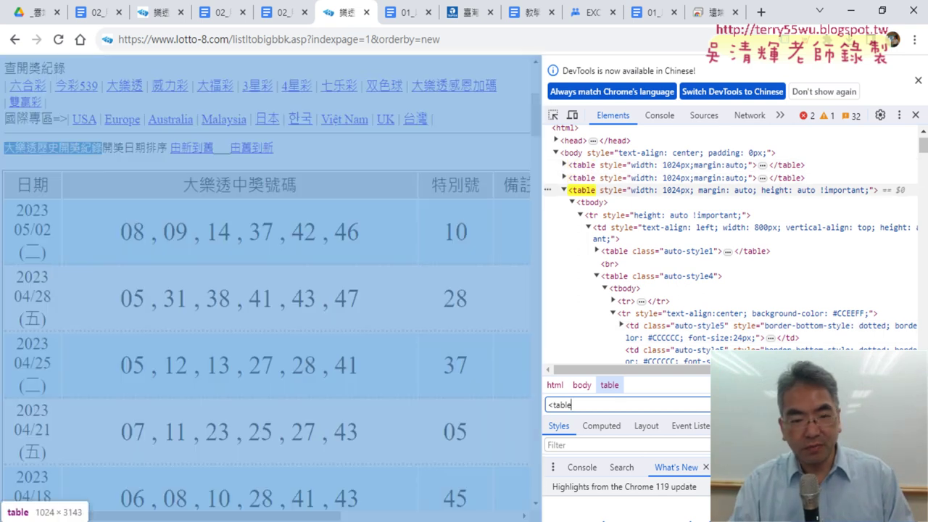
key(Return)
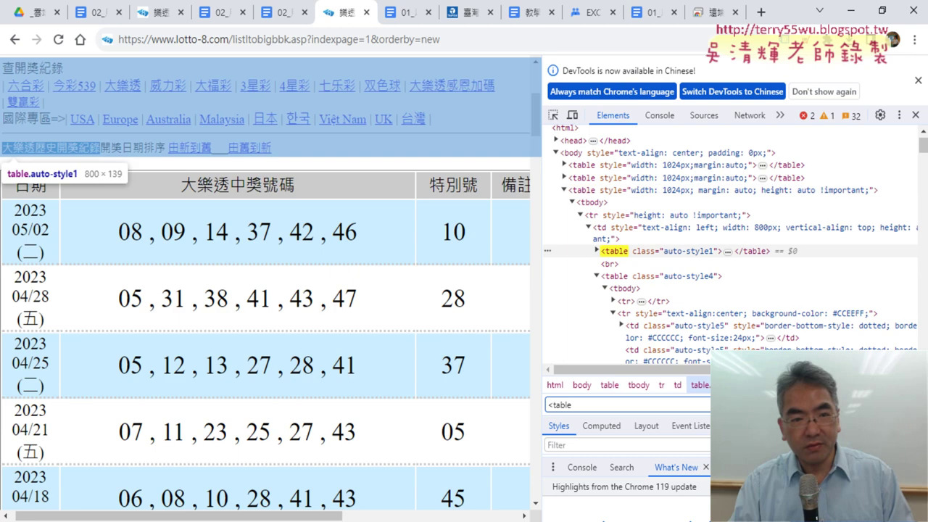
key(Return)
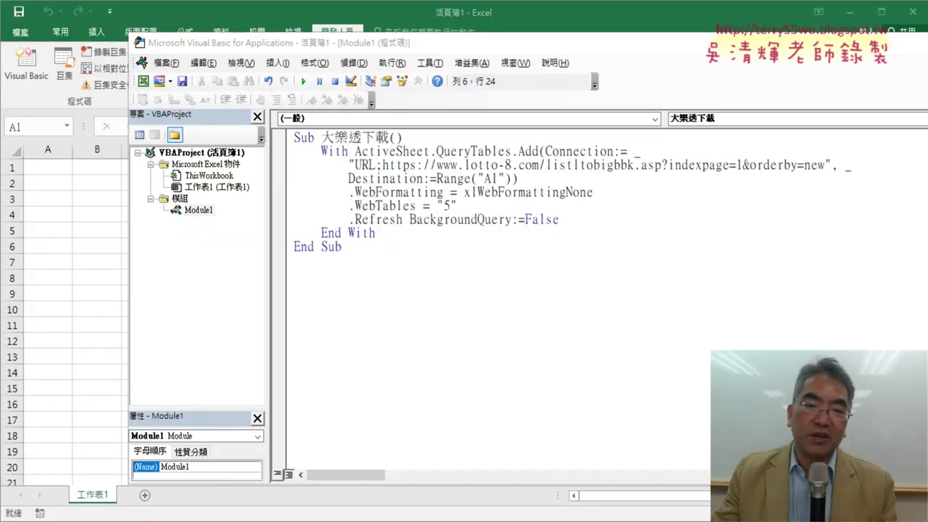
drag(376, 205, 411, 206)
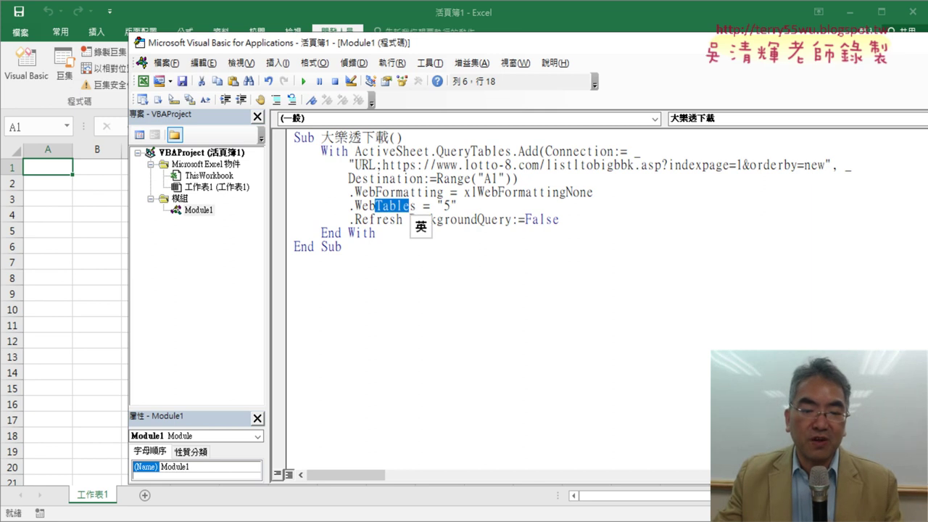
Return to the lotto results page and refocus the DevTools search on '<' table tags.
click(395, 516)
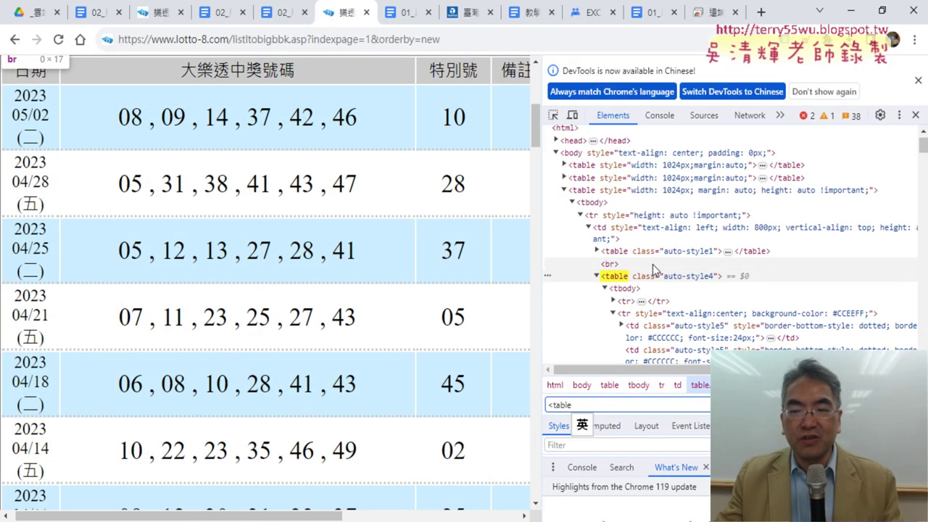
click(653, 264)
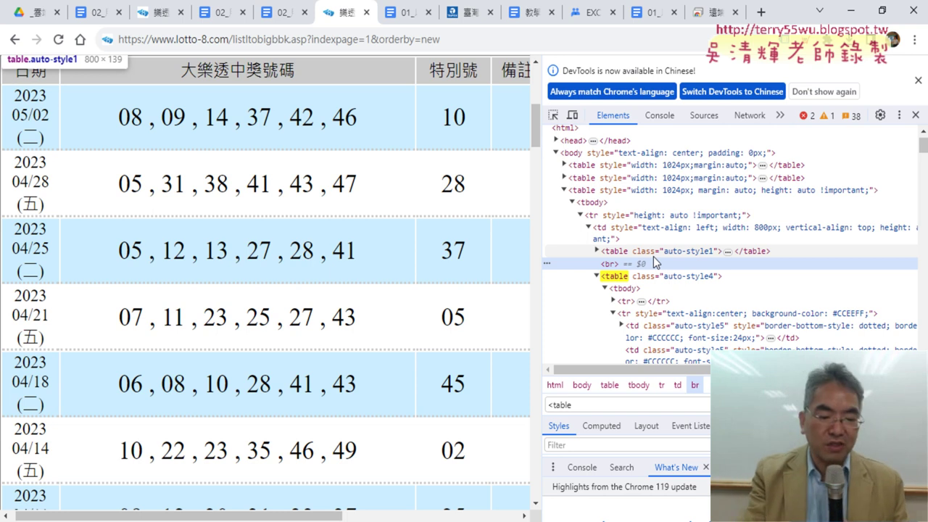
key(ctrl+f)
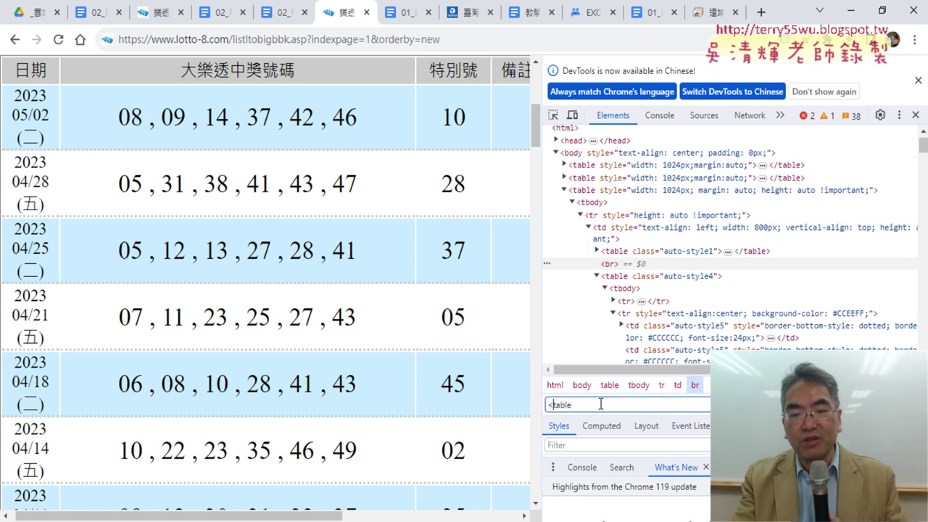
key(BackSpace)
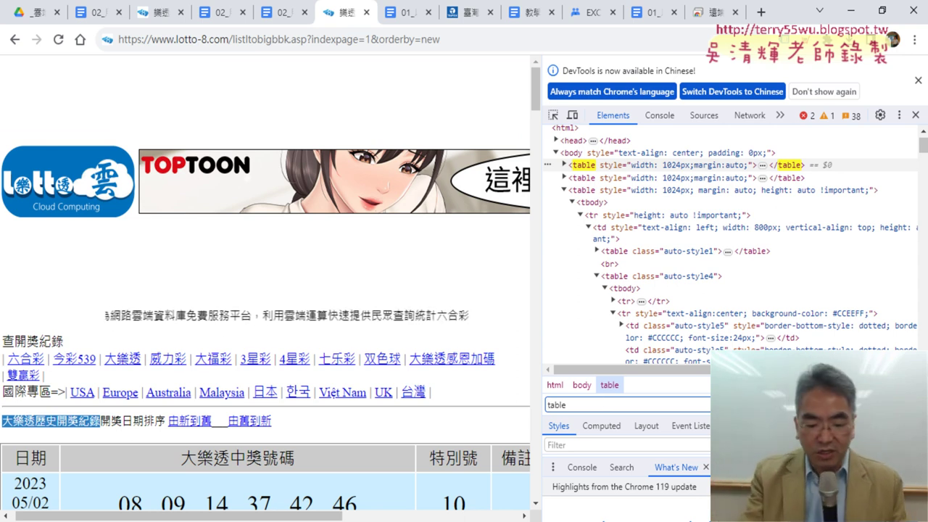
text(<)
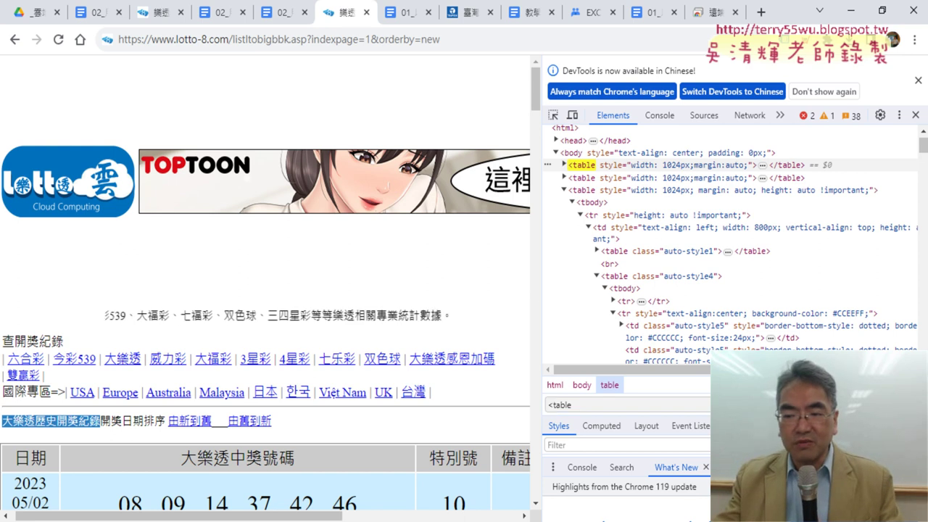
Step through the table matches to the fifth one, the auto-style4 draw results table.
key(Return)
key(shift+Return)
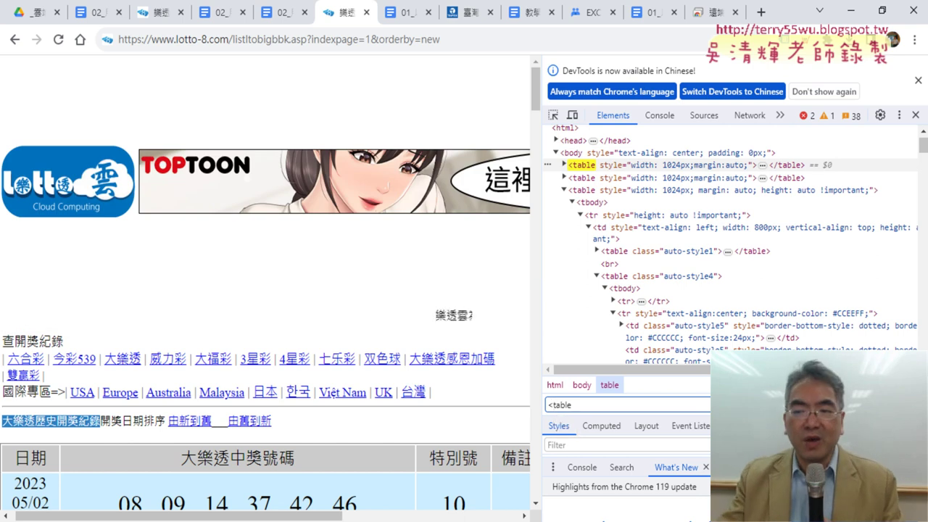
key(Return)
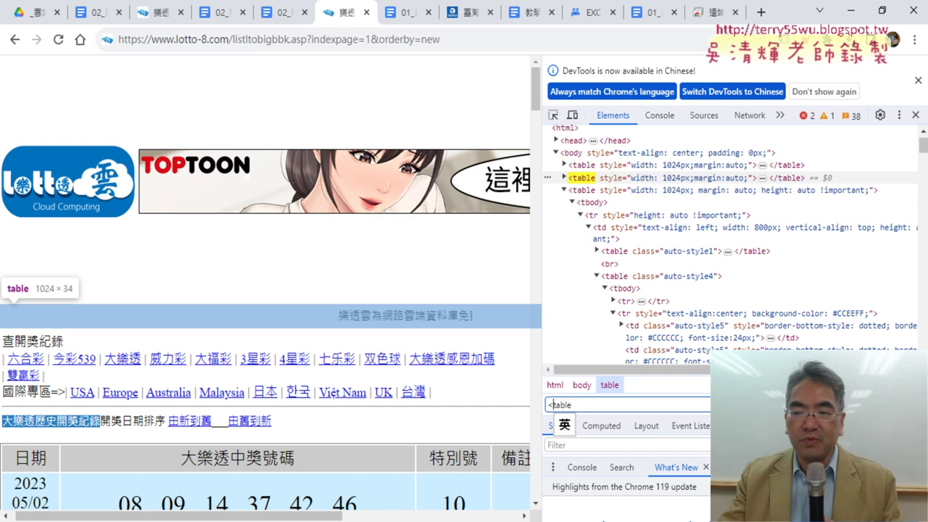
key(Return)
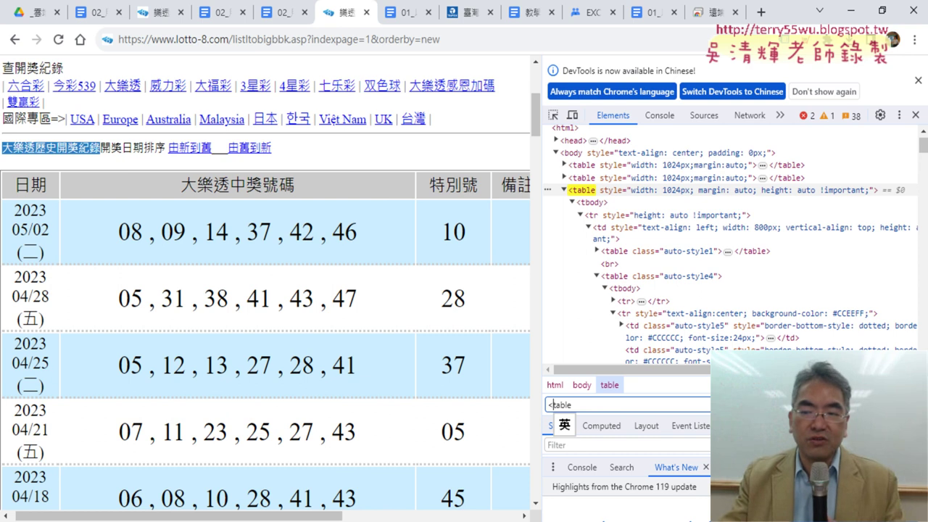
key(Return)
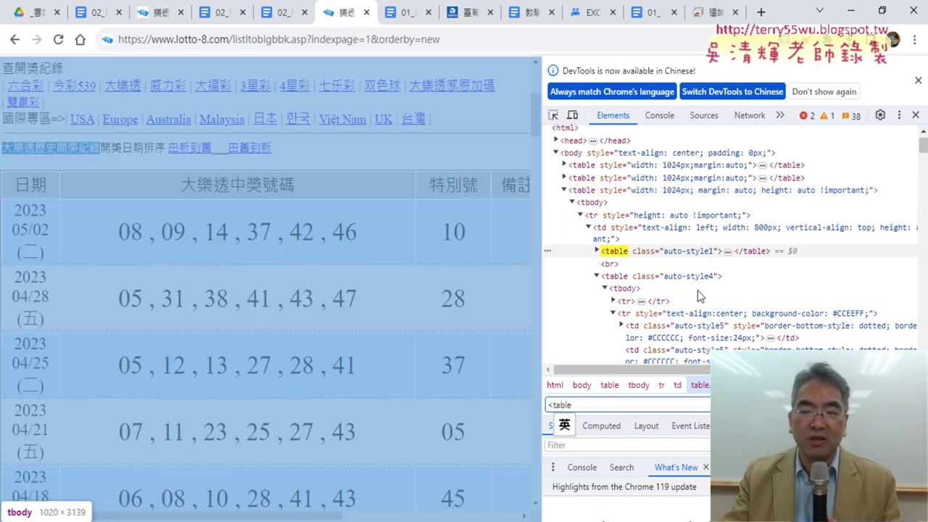
key(Return)
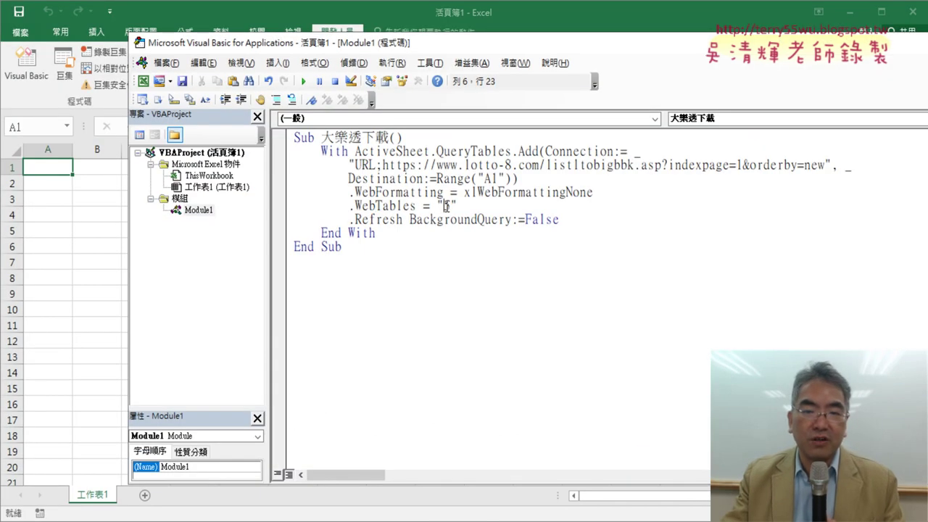
Set .WebTables to "5" and run the macro to import the draw table.
double_click(446, 206)
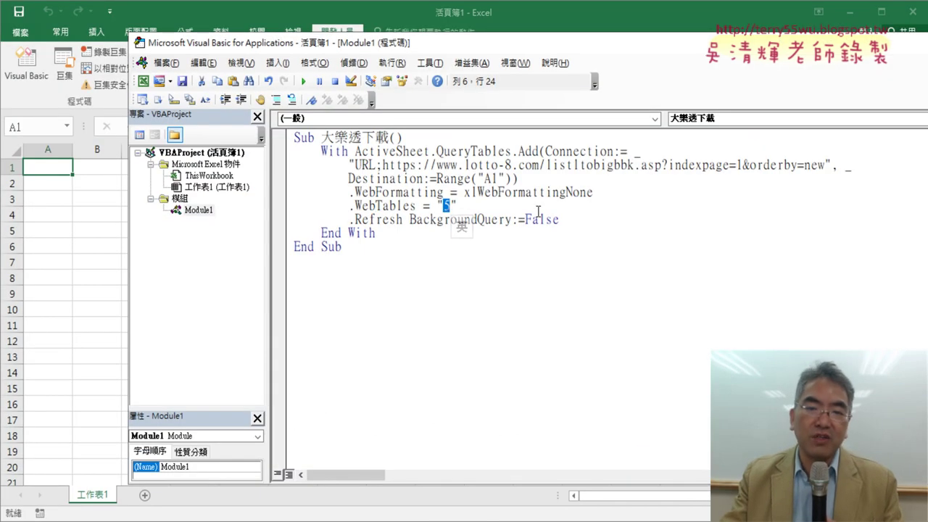
text(5)
drag(515, 44, 677, 47)
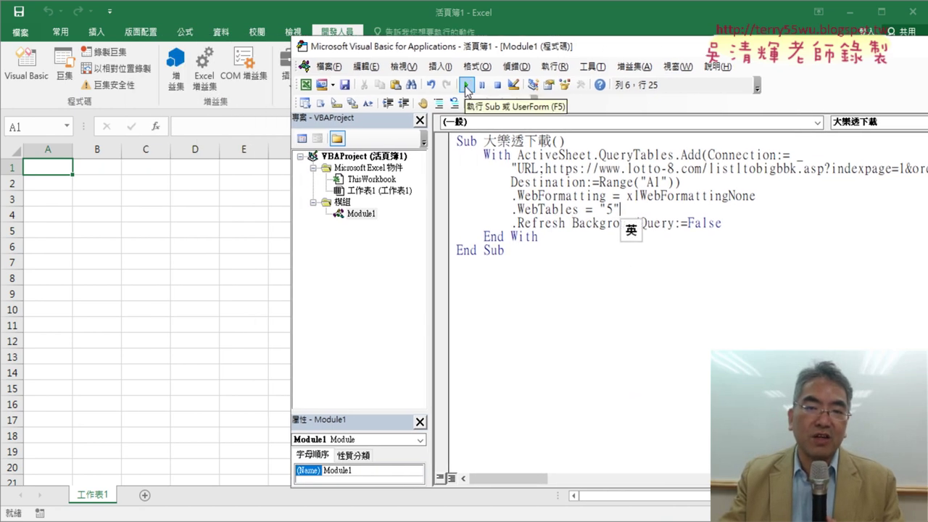
click(466, 86)
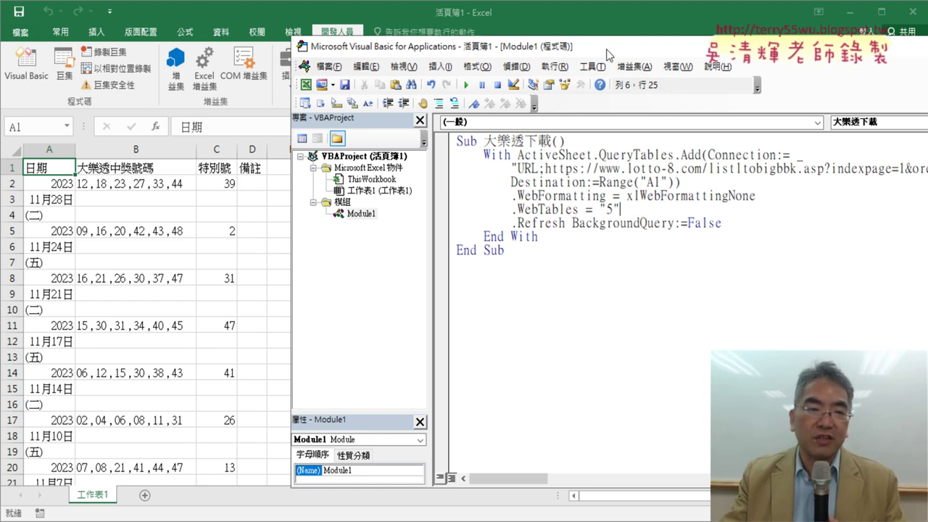
Open an indented blank line under Sub 大樂透下載() and start typing cells.c.
drag(607, 50, 528, 50)
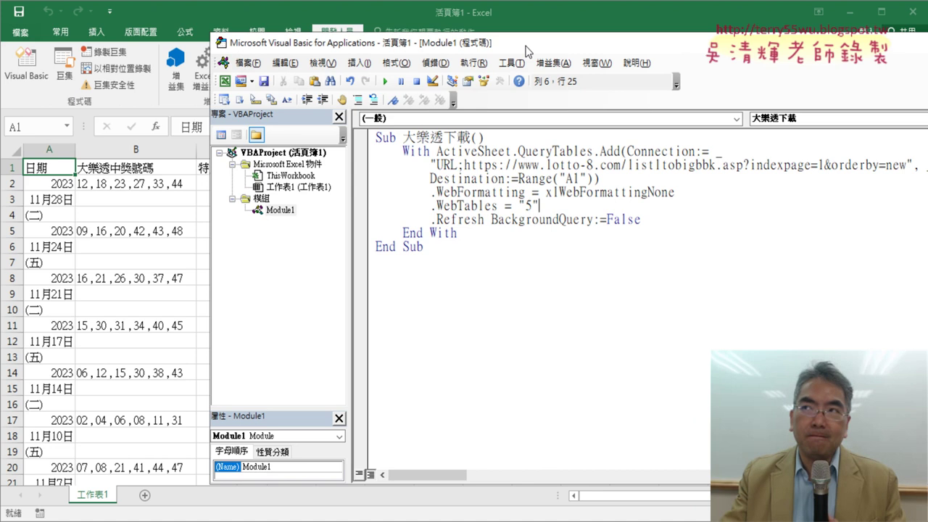
click(512, 137)
key(Return)
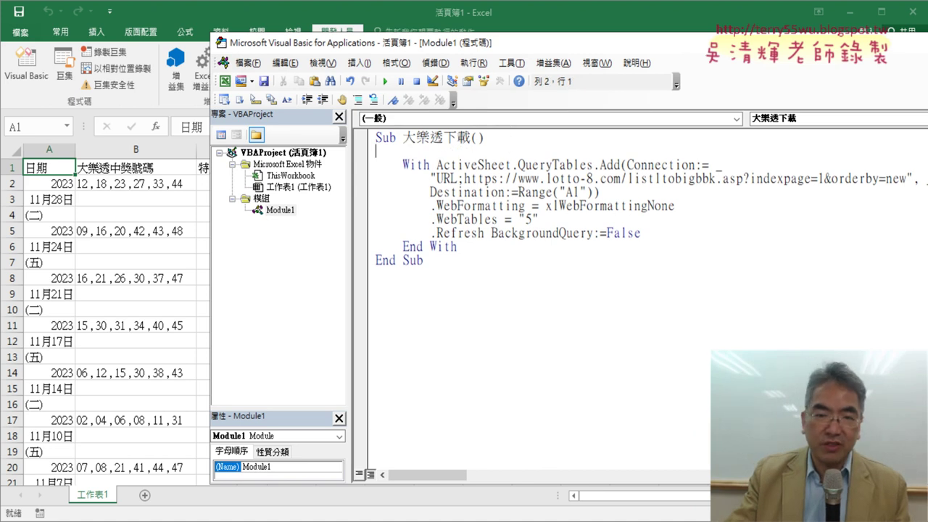
key(Tab)
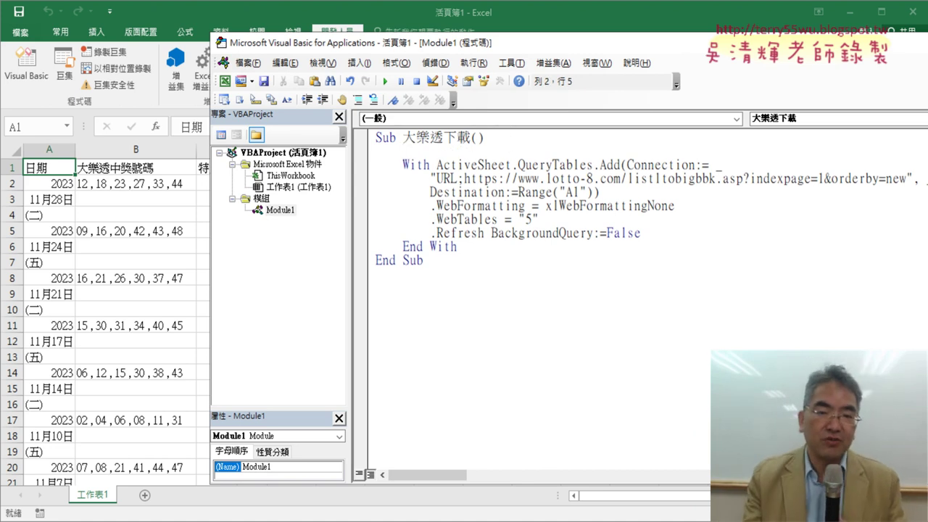
text(ce)
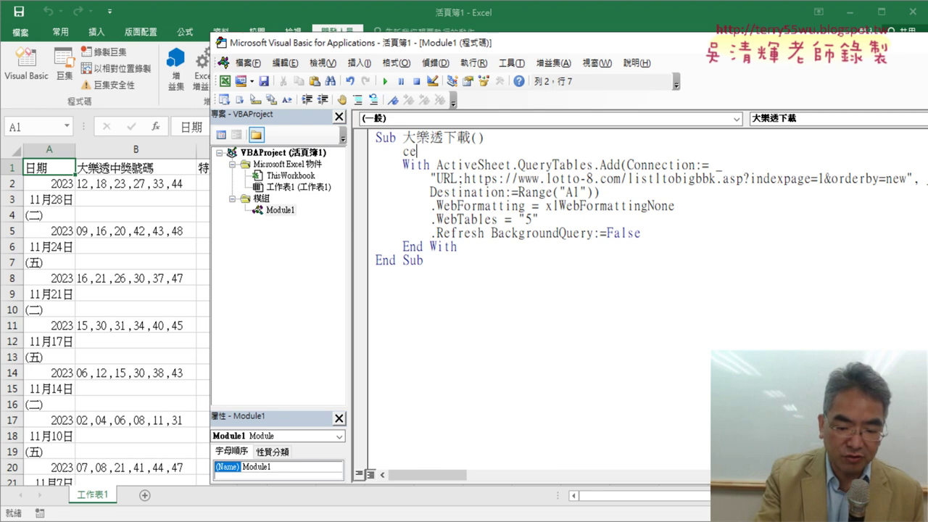
text(lls)
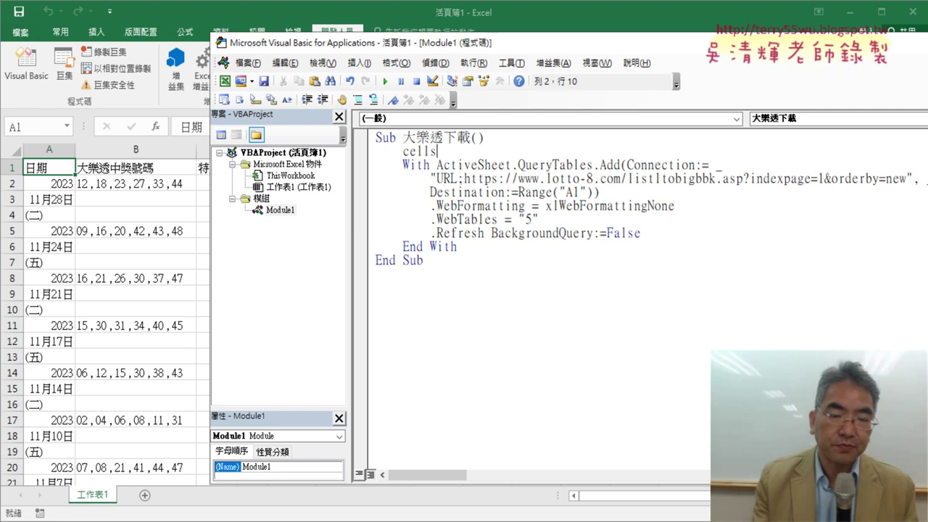
text(.)
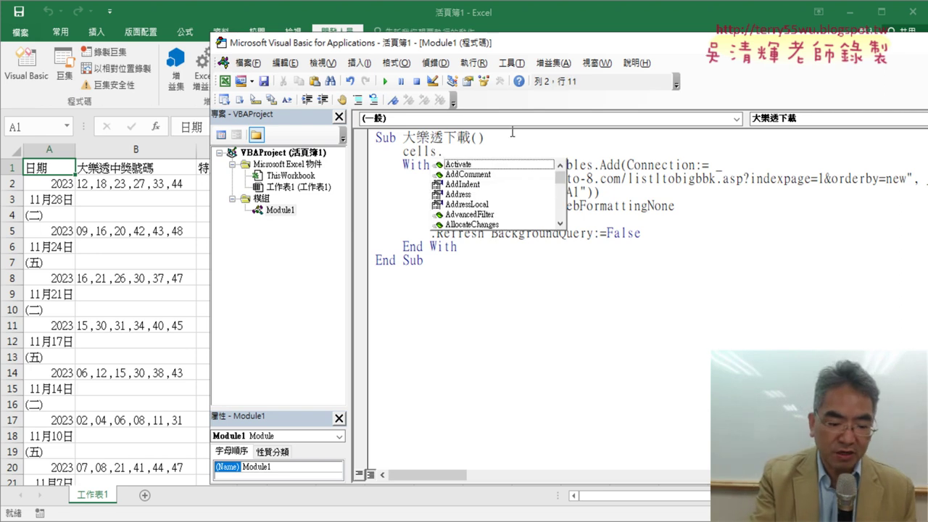
text(c)
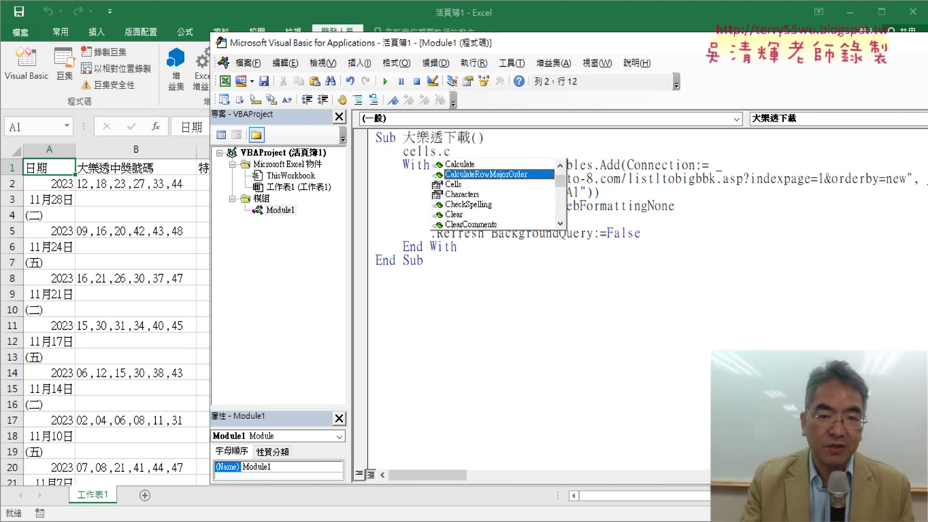
Complete the Cells.Clear line, change indexpage=1 to 2 in the URL, and run the macro.
key(Down)
key(Down)
key(Down)
key(Down)
key(space)
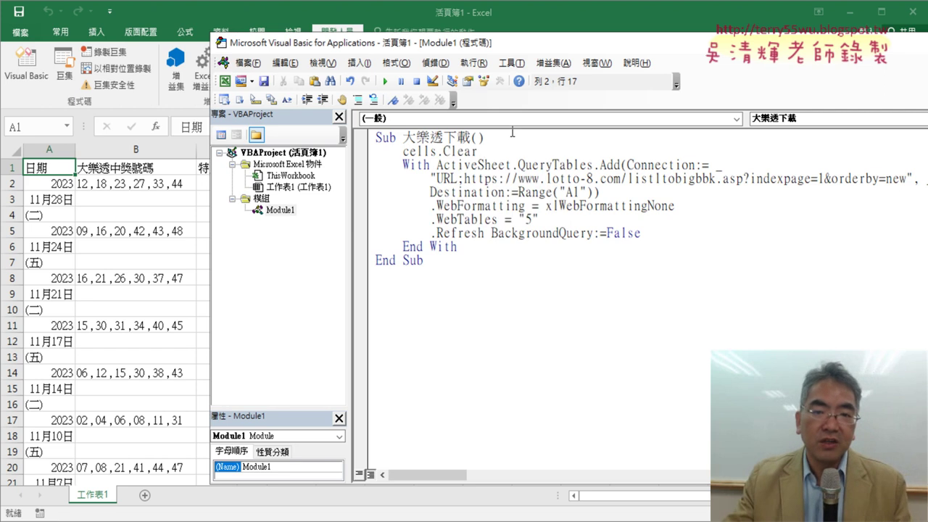
click(574, 301)
click(537, 208)
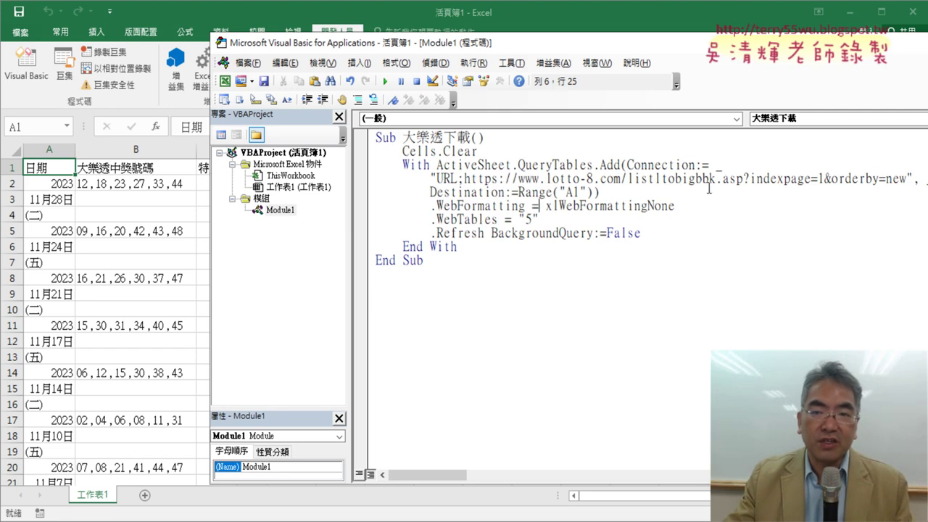
double_click(825, 178)
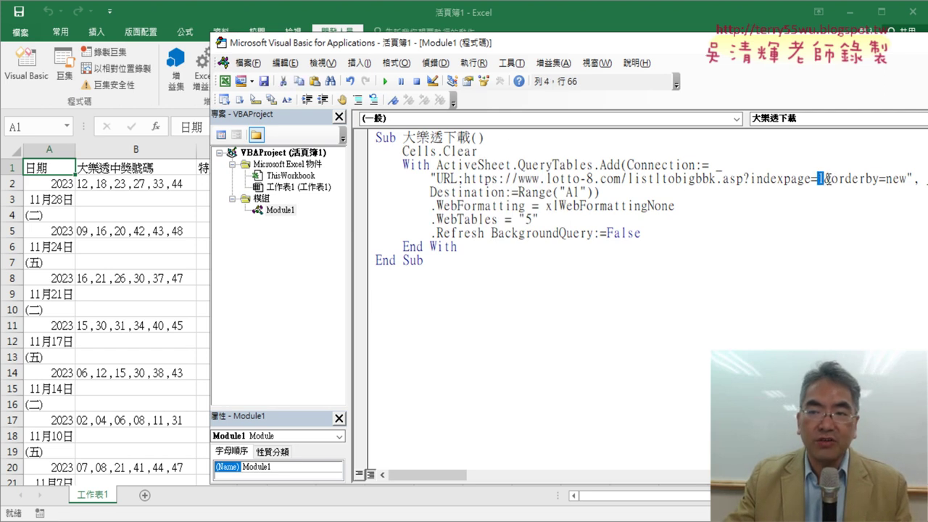
text(2)
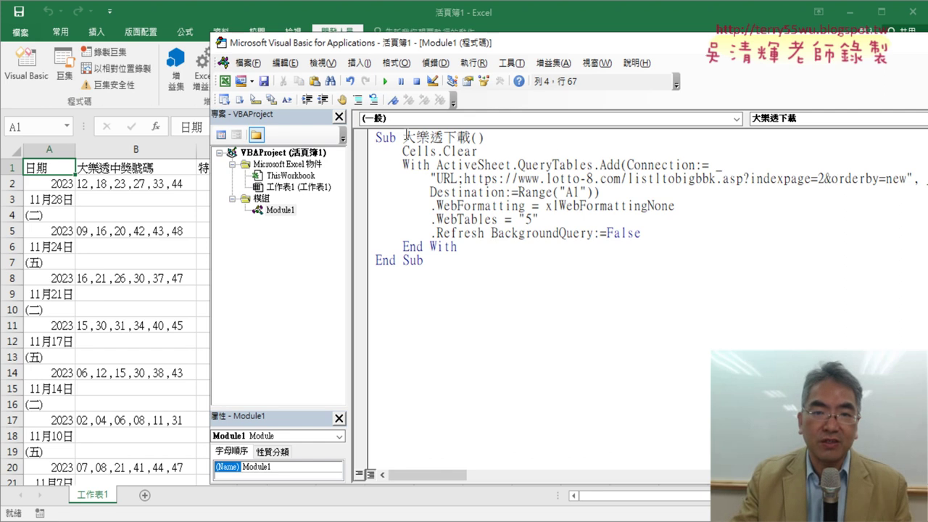
click(385, 82)
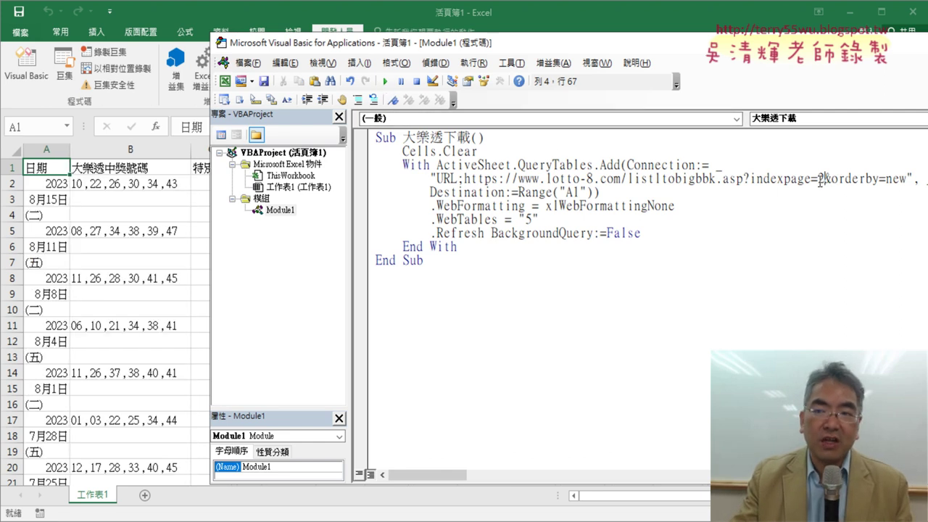
drag(825, 178, 818, 178)
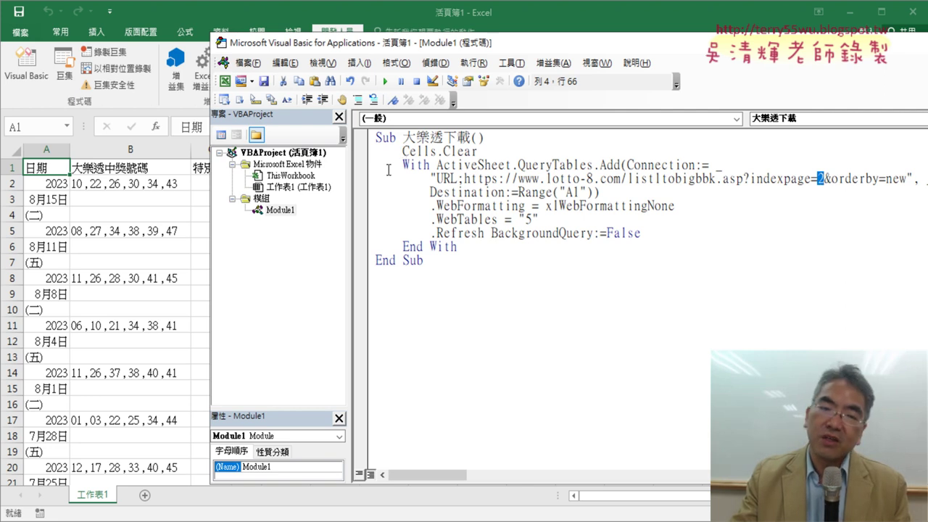
Check on the worksheet that the page-2 draws end at row 91.
click(45, 166)
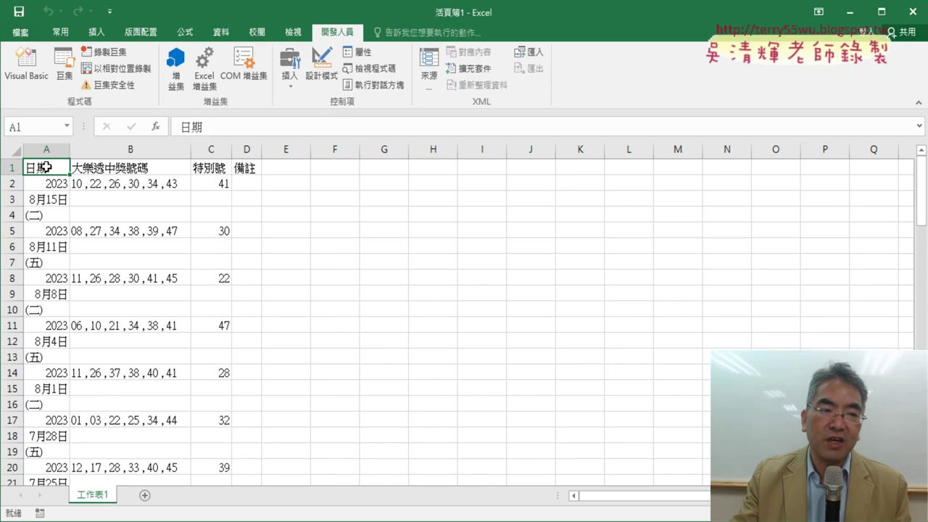
key(ctrl+Down)
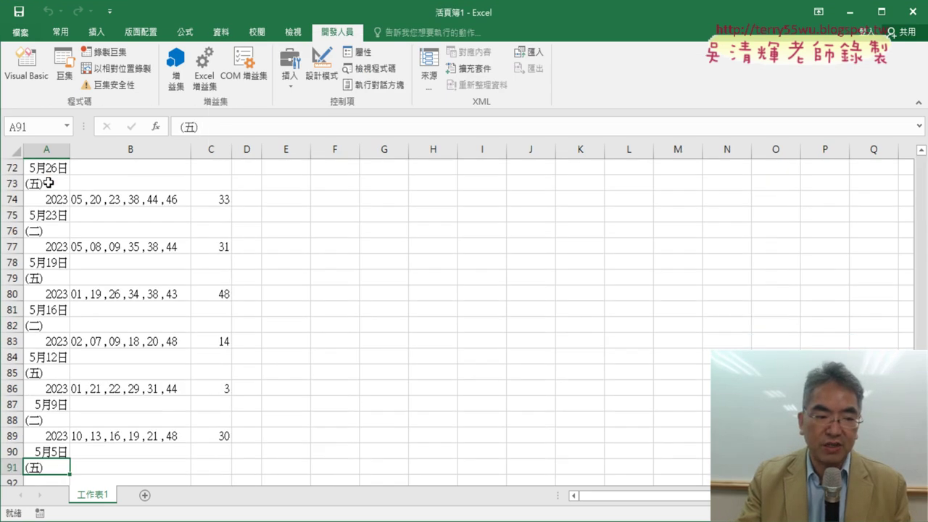
scroll(64, 303, down, 2)
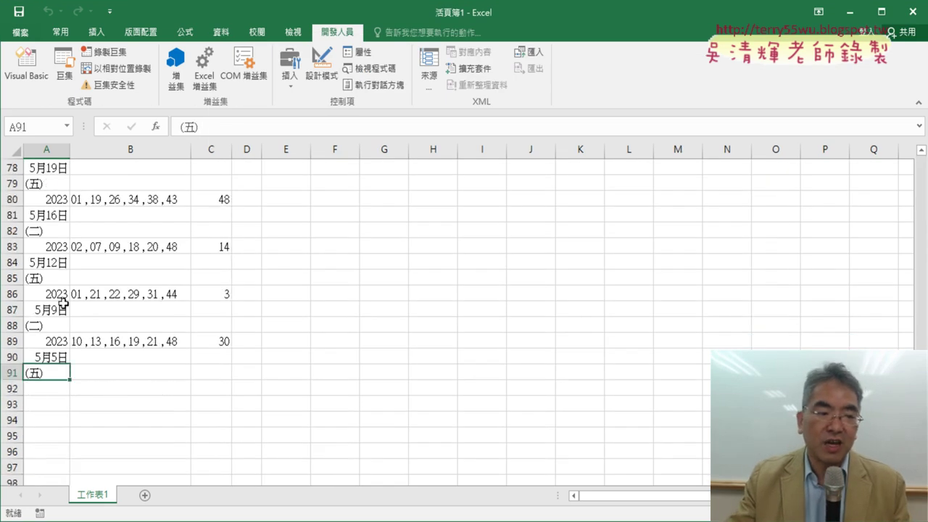
click(42, 392)
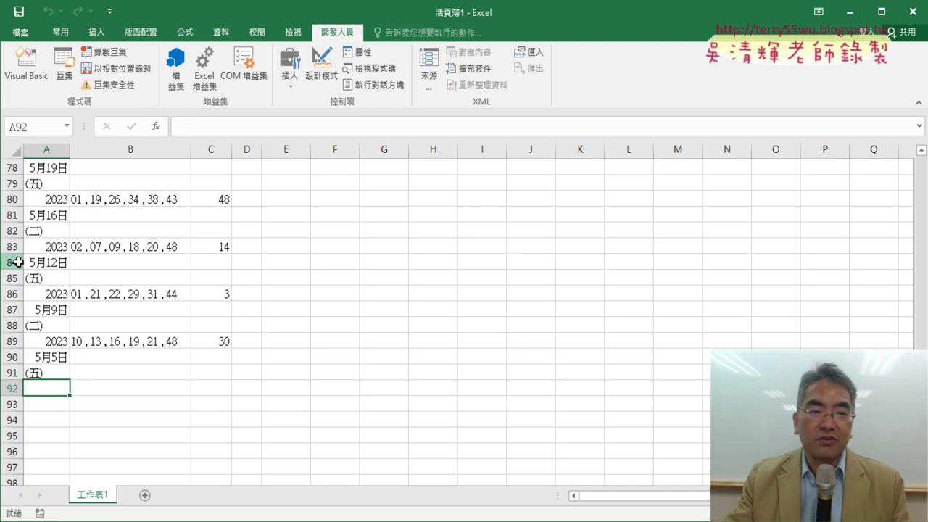
click(29, 72)
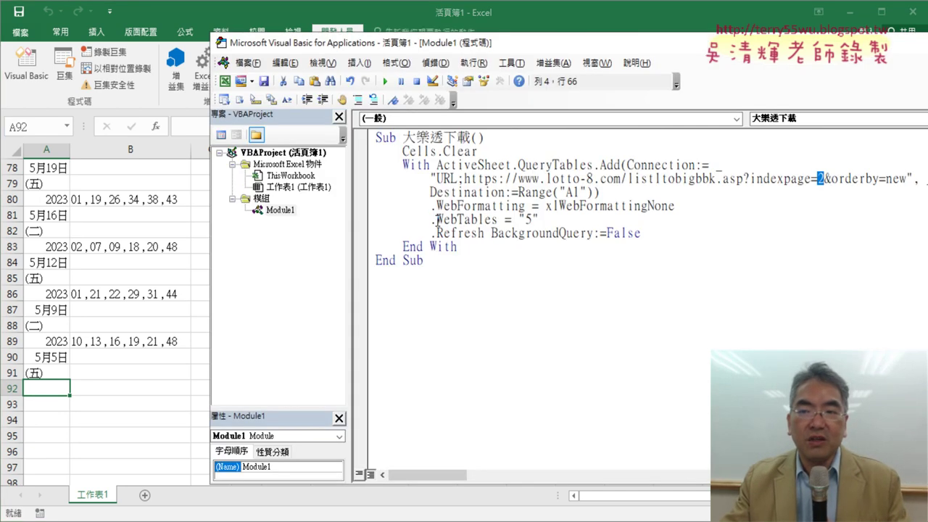
Rename the macro to 批次大樂透下載 by prefixing 批次 in Chinese input.
drag(545, 47, 455, 44)
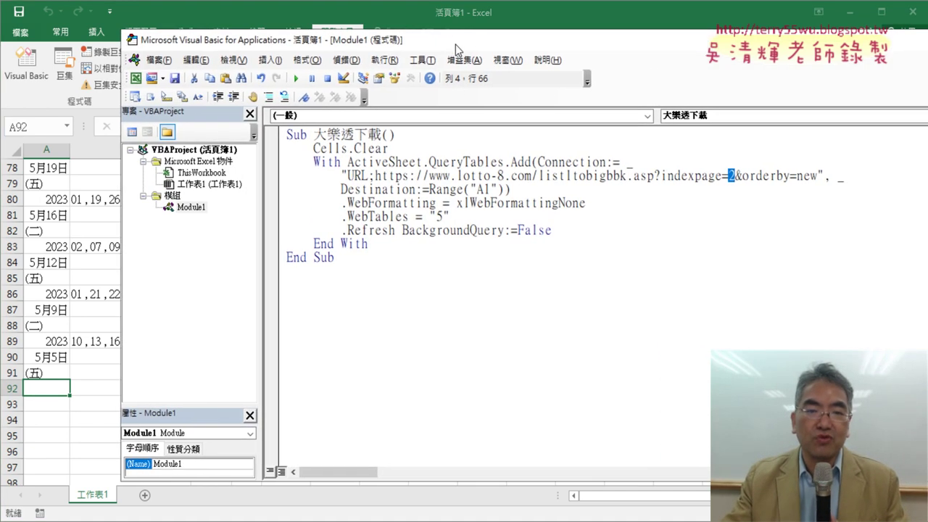
click(338, 256)
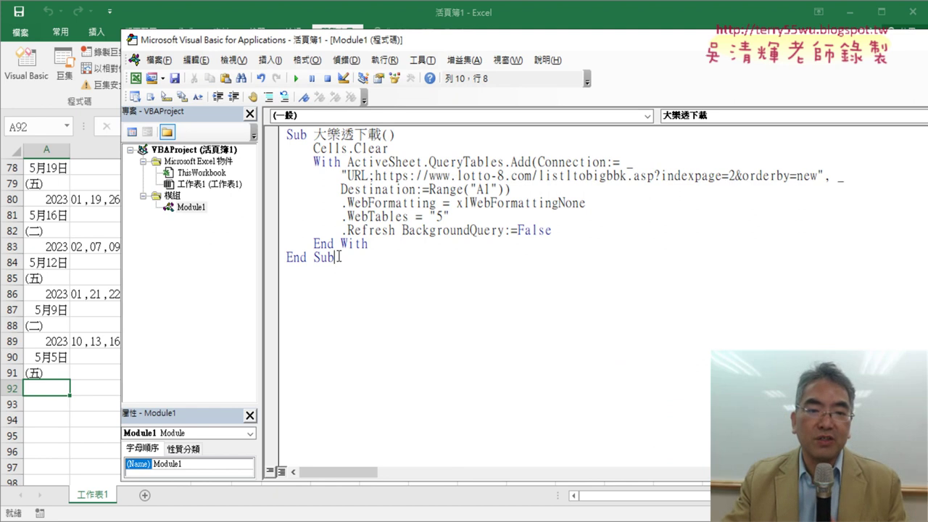
click(315, 134)
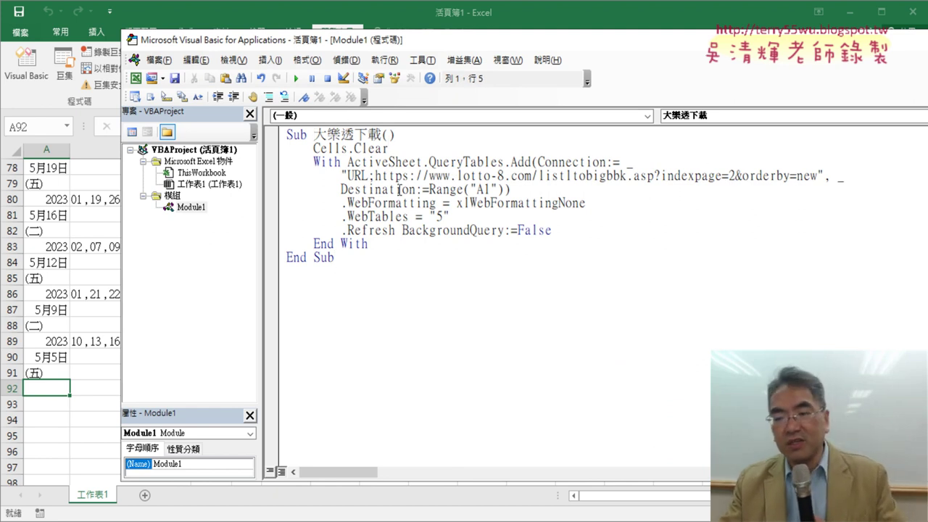
key(shift)
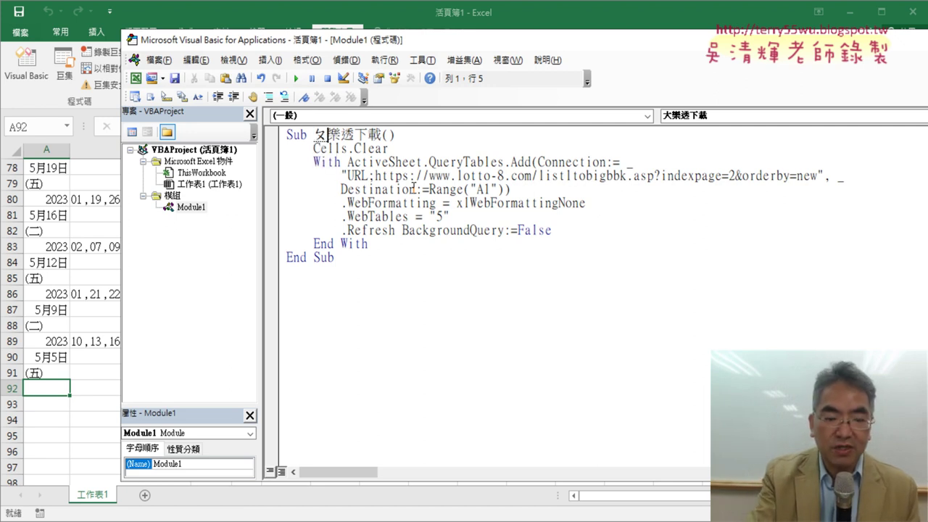
text(批)
text(次)
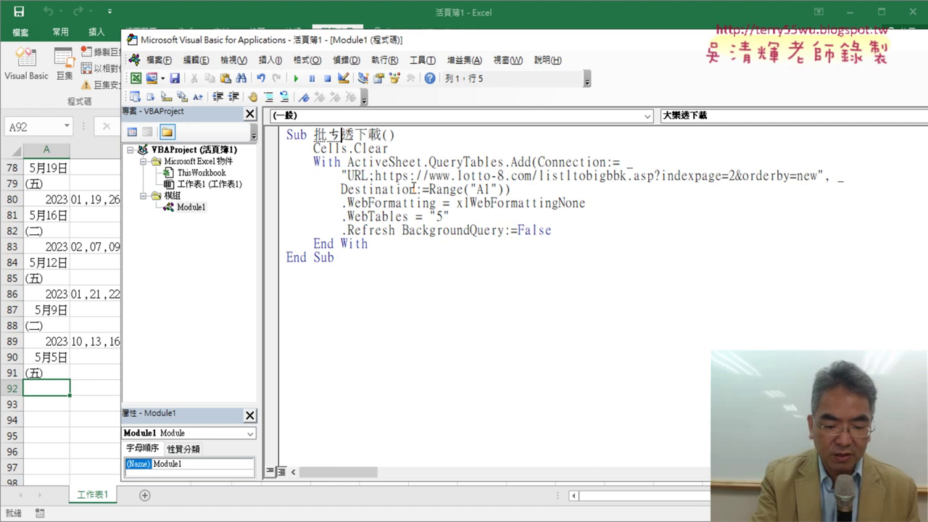
text(大樂)
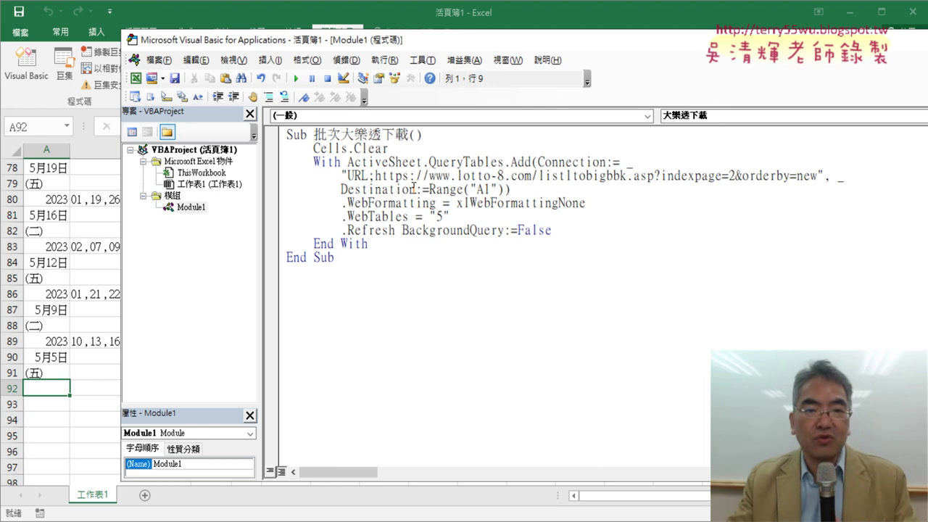
Insert an indented blank line directly below the macro header for the loop.
click(438, 135)
key(Return)
key(Return)
key(Tab)
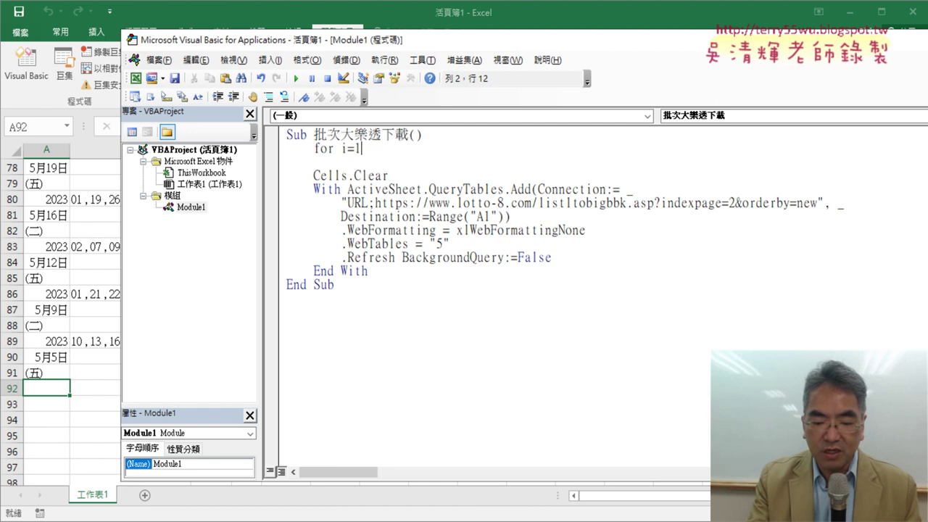
Finish the loop header as For i = 1 To 72 and add a closing Next.
text( to)
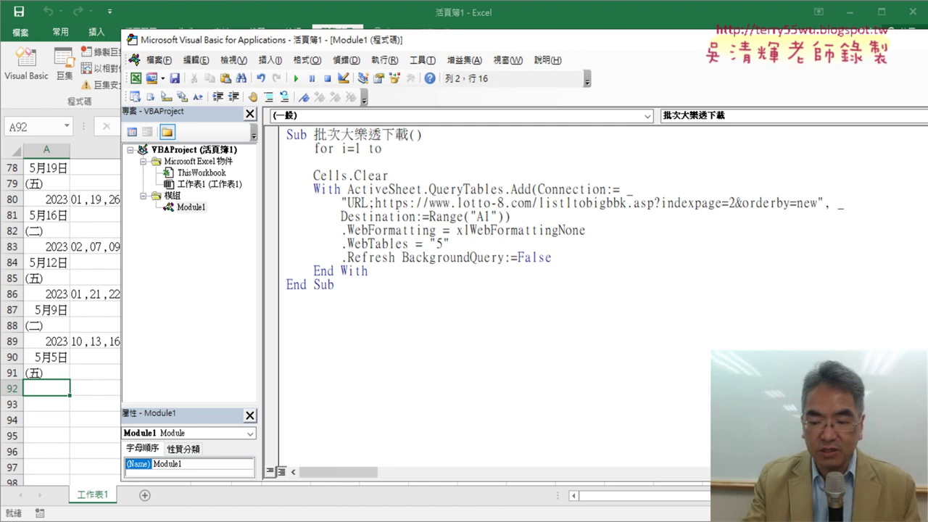
key(Return)
key(Return)
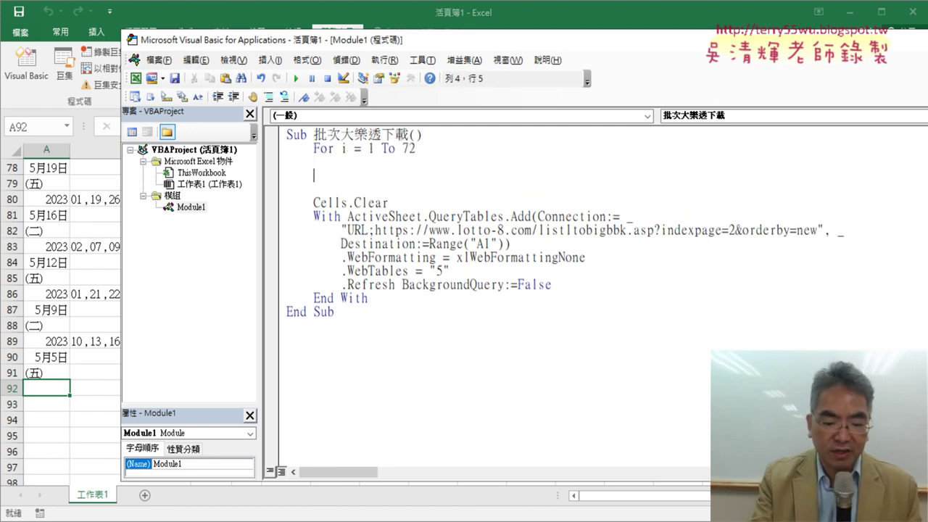
text(next)
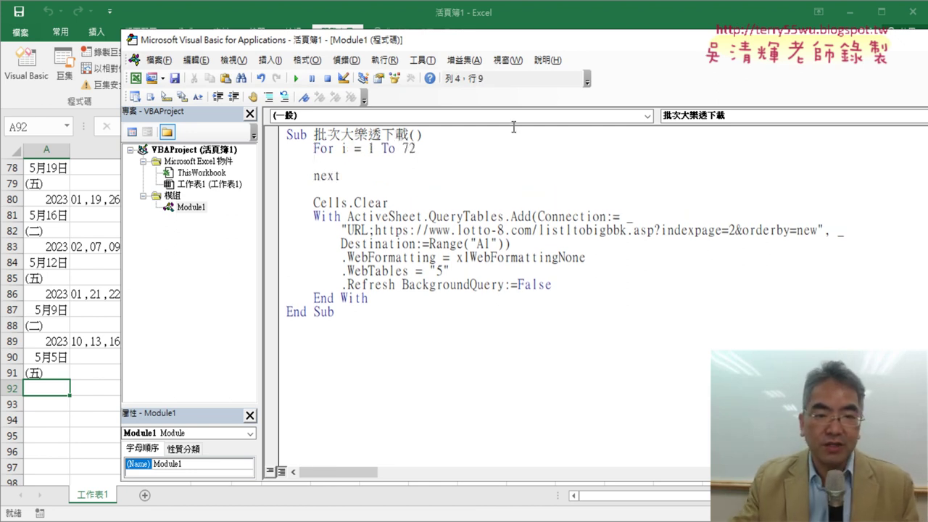
Move the Cells.Clear statement above the For line.
click(602, 299)
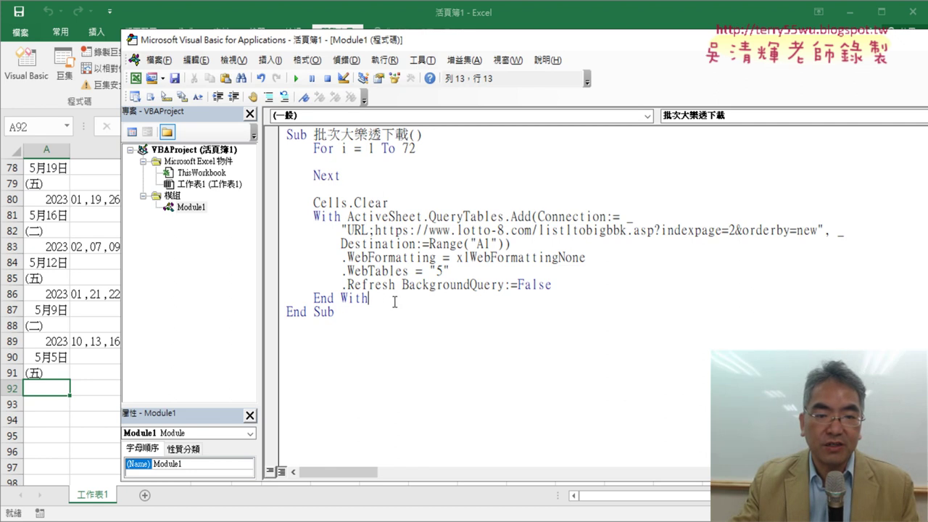
drag(395, 301, 266, 222)
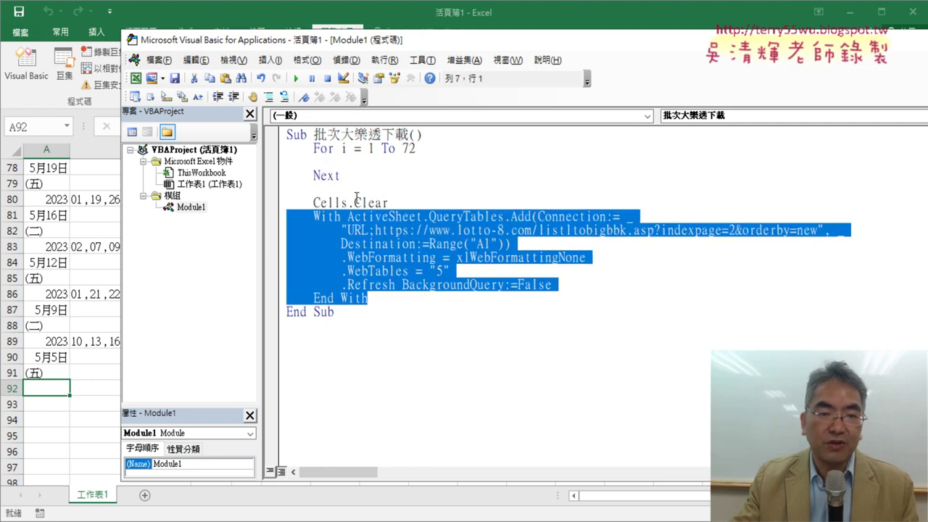
mouse_move(390, 203)
mouse_down()
mouse_move(314, 203)
mouse_move(314, 148)
mouse_up()
key(Return)
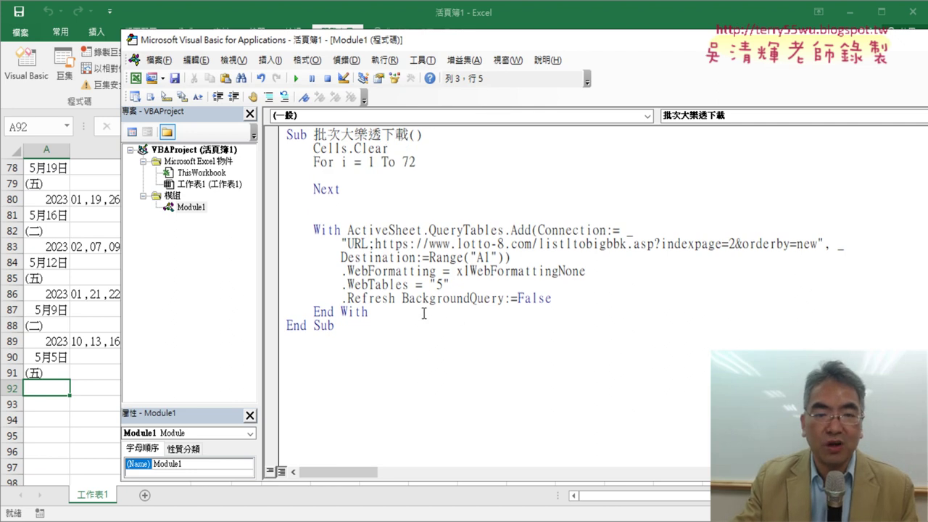
Indent the With…End With download block inside the loop and delete blank lines before End Sub.
mouse_move(424, 314)
mouse_down()
mouse_move(266, 236)
mouse_move(279, 182)
mouse_up()
drag(387, 262, 267, 178)
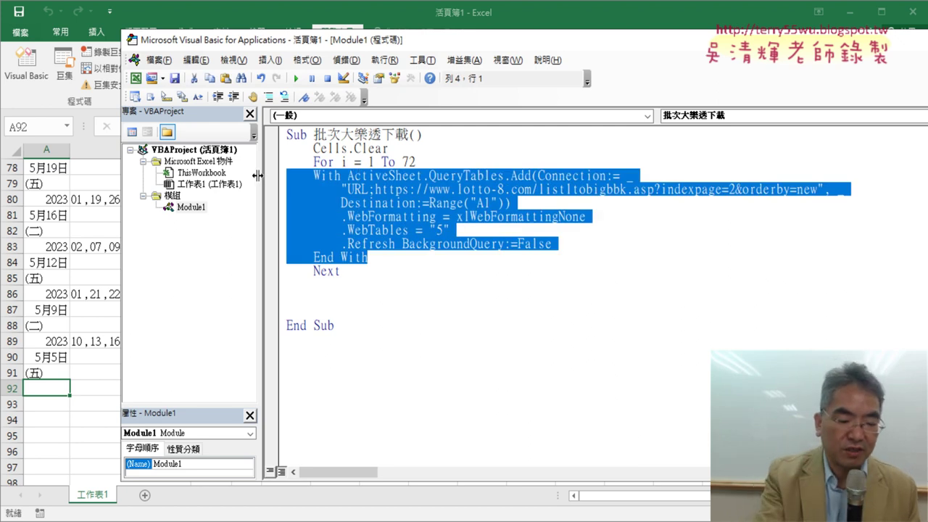
key(Tab)
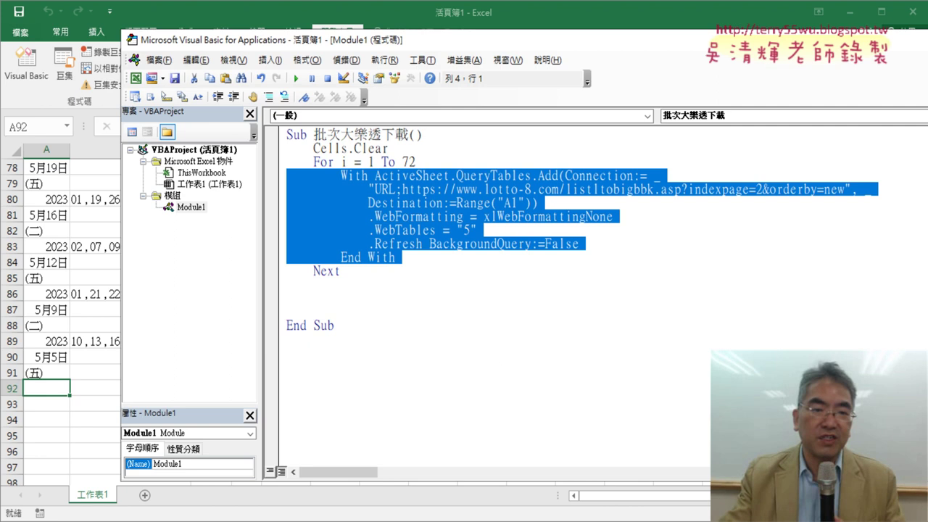
click(342, 273)
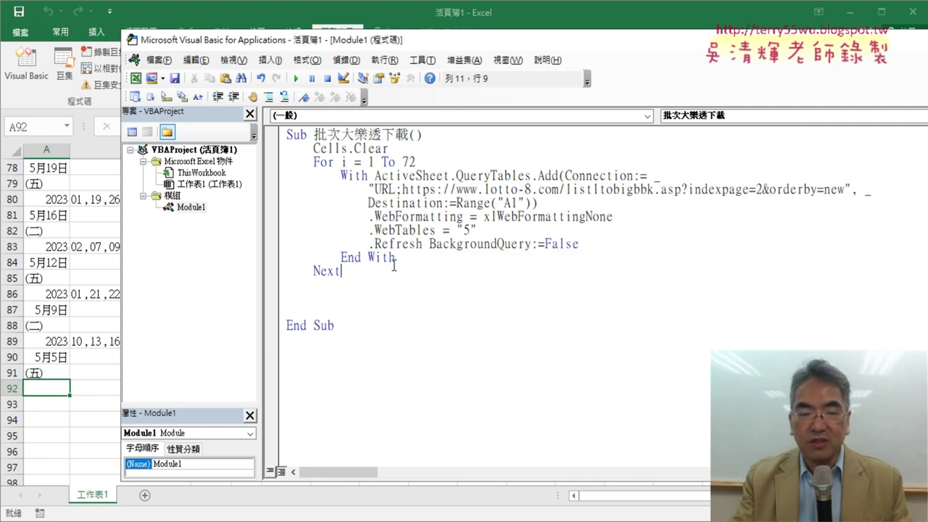
key(Delete)
key(Delete)
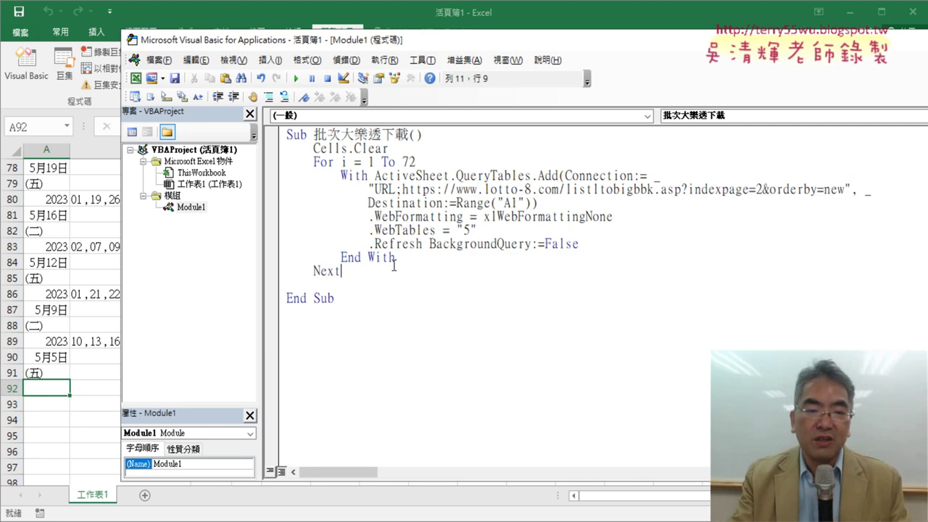
key(Delete)
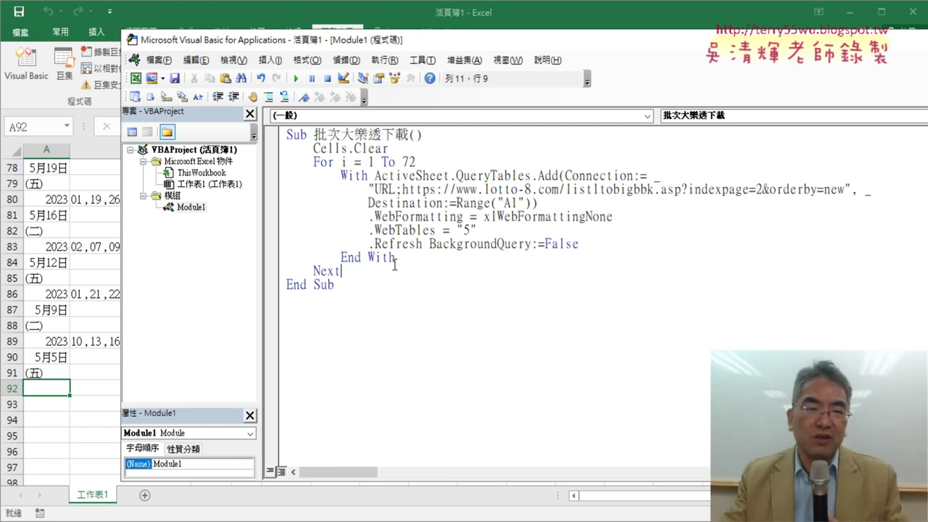
Walk through the code: For i = 1 To 72 wrapping the With download block, closed by Next.
click(319, 162)
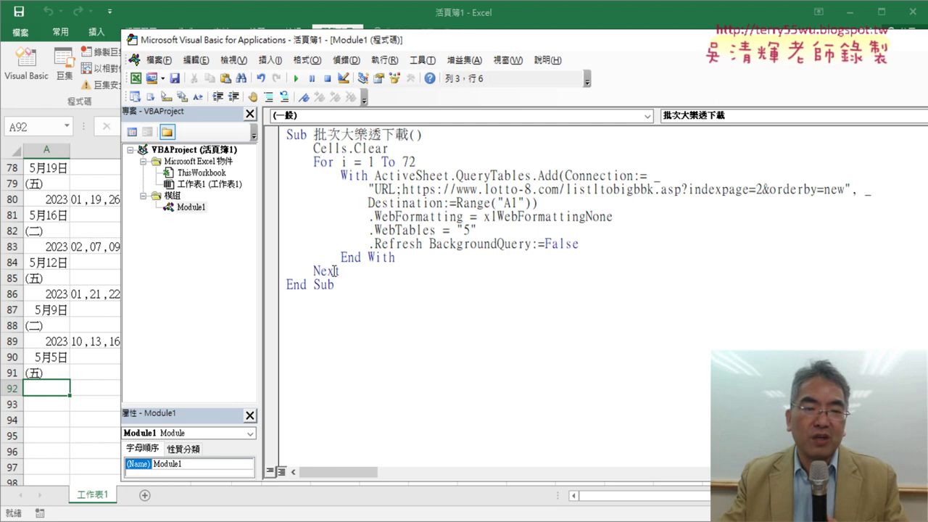
click(297, 137)
click(299, 287)
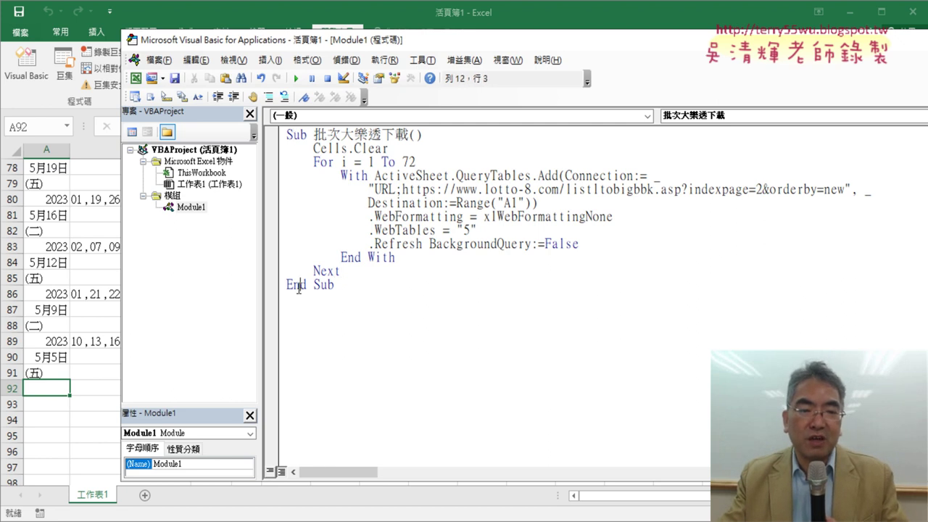
click(320, 163)
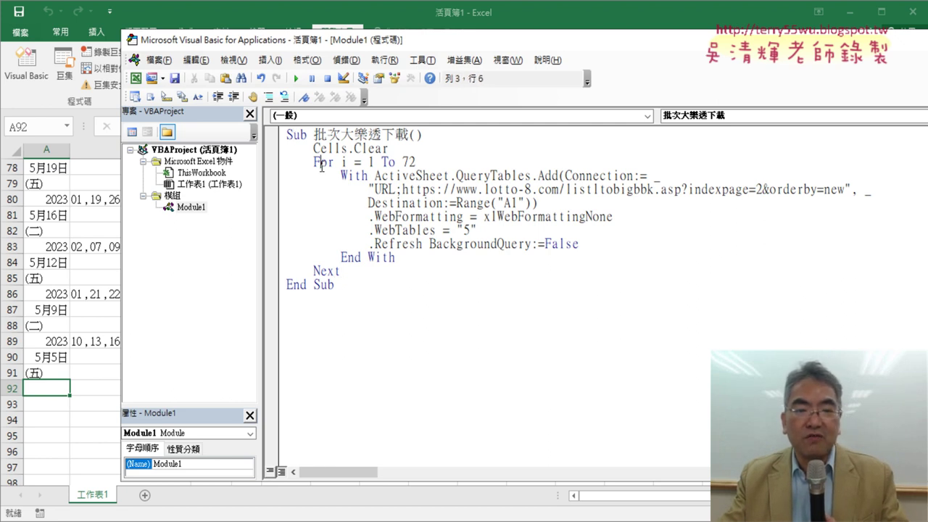
click(322, 270)
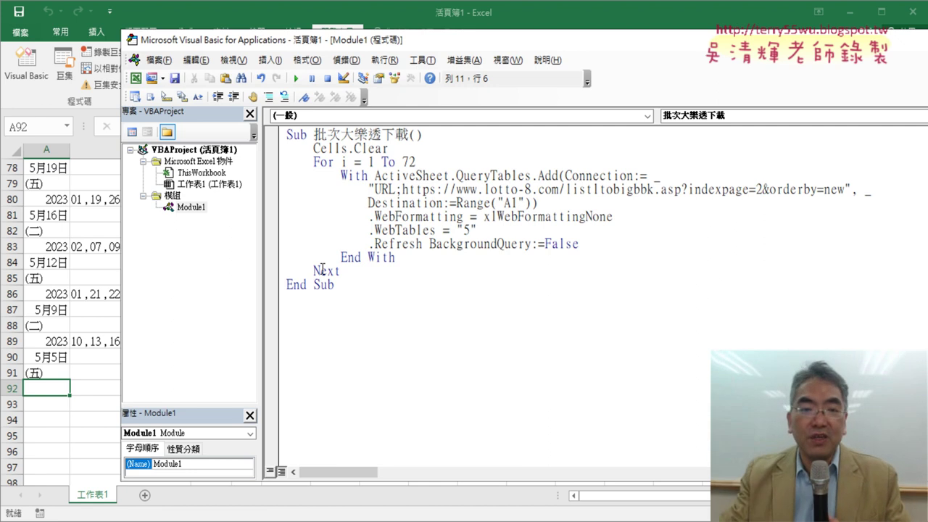
click(356, 175)
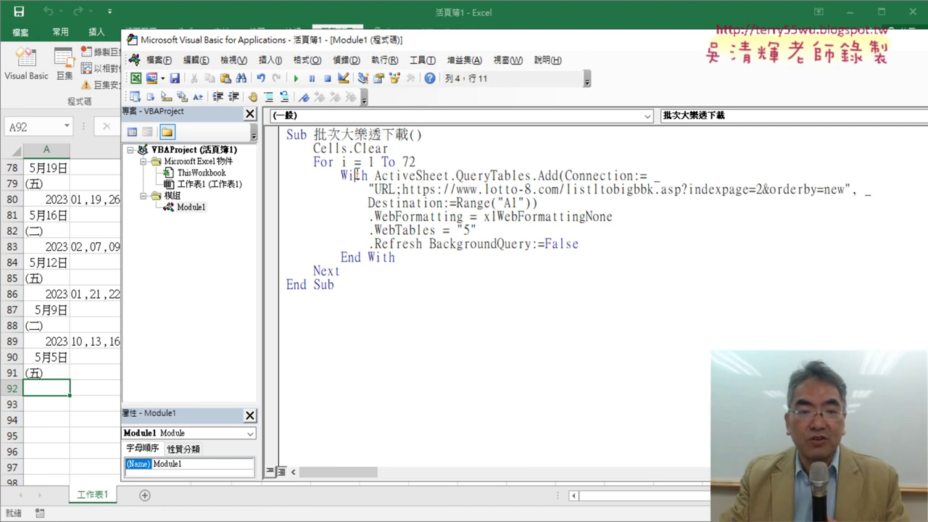
click(356, 256)
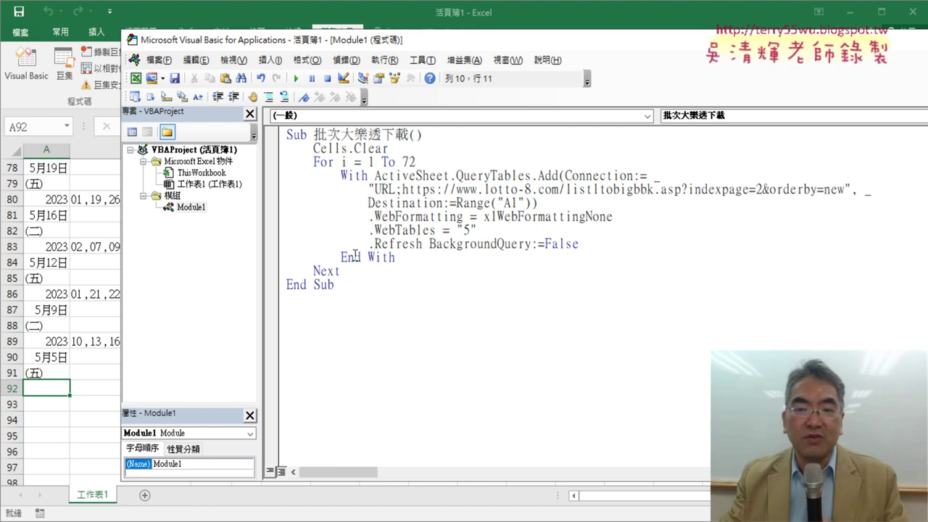
double_click(342, 162)
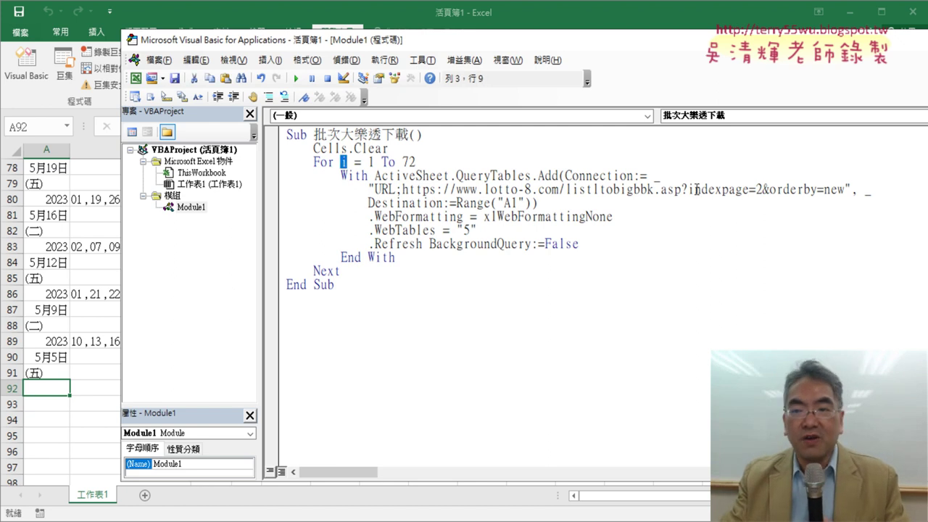
Replace the fixed page 2 in the URL with indexpage=" & i & ".
double_click(758, 190)
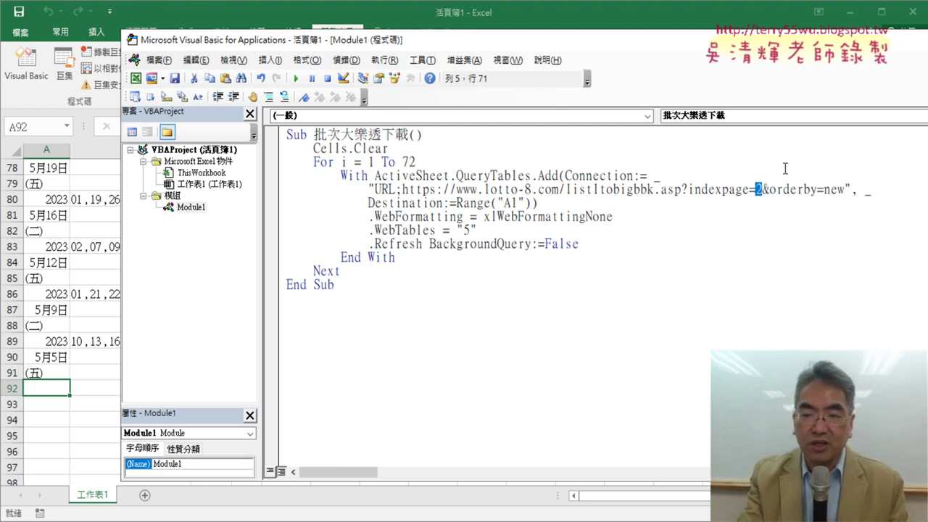
text("")
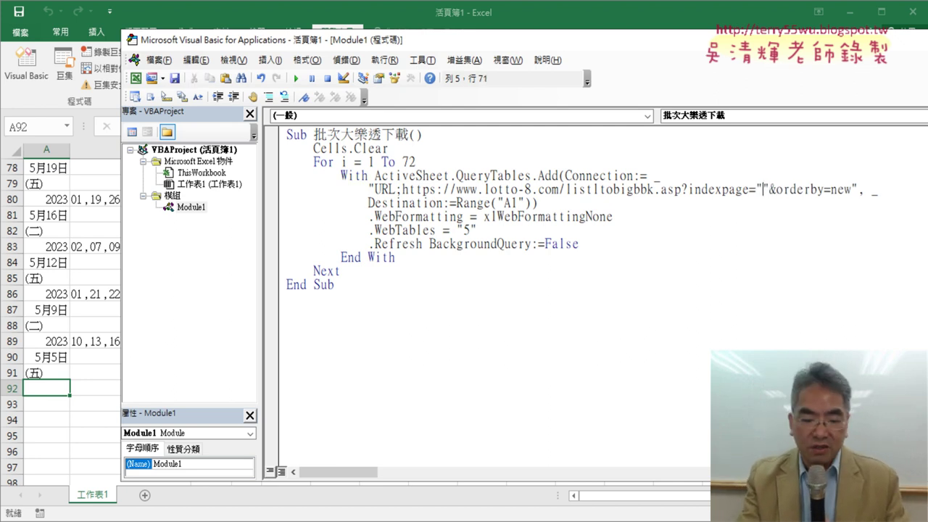
text(&&)
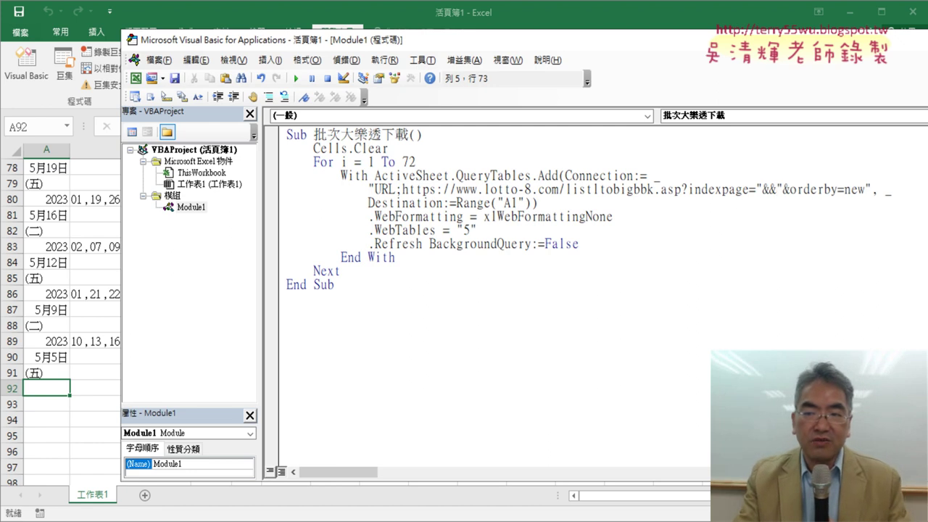
text(i)
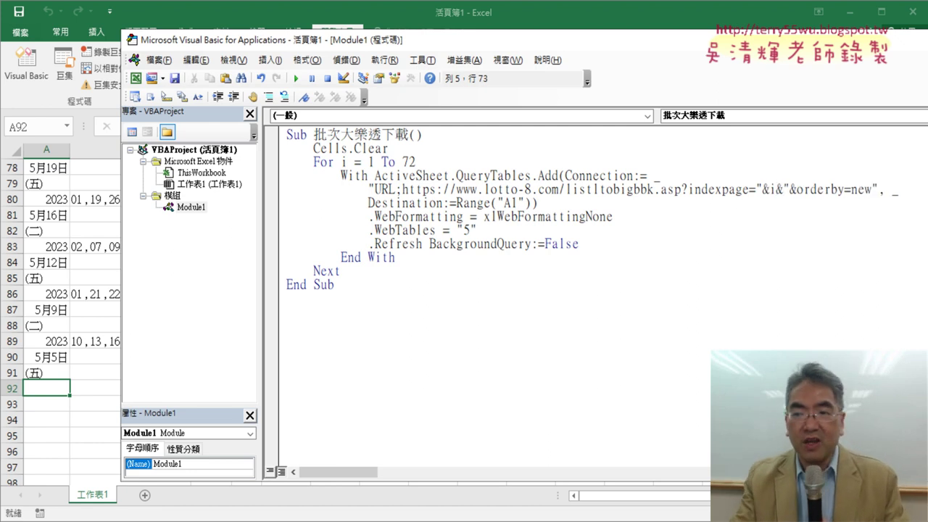
key(Right)
key(Right)
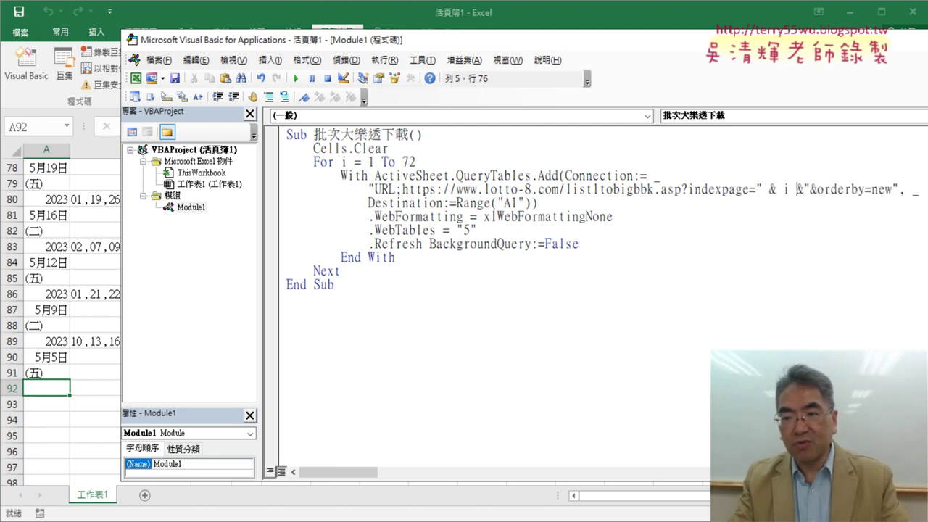
click(809, 264)
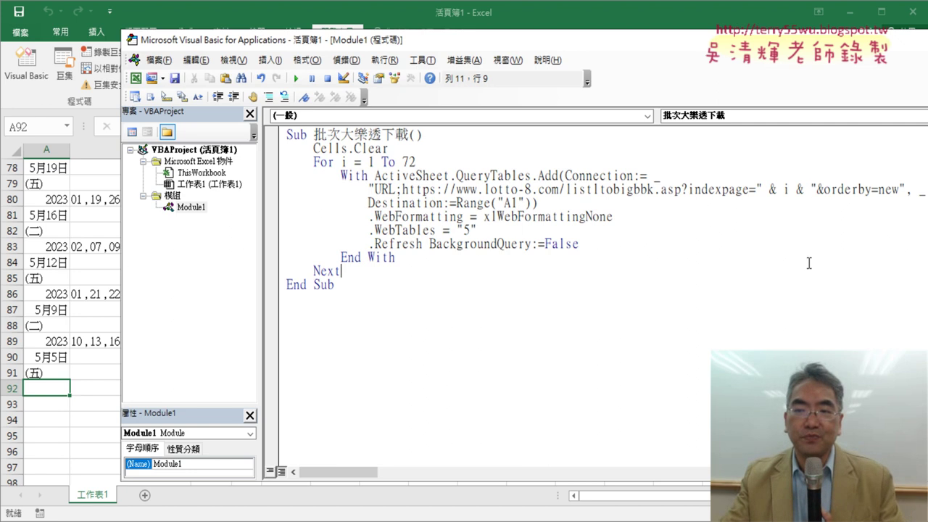
drag(756, 188, 817, 188)
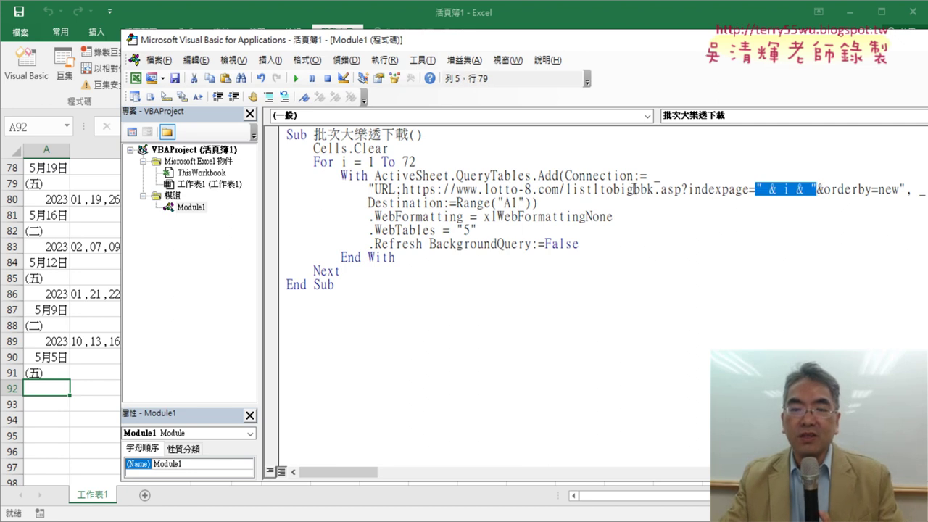
Highlight the query's Destination Range("A1") target, then go back to the worksheet.
click(476, 204)
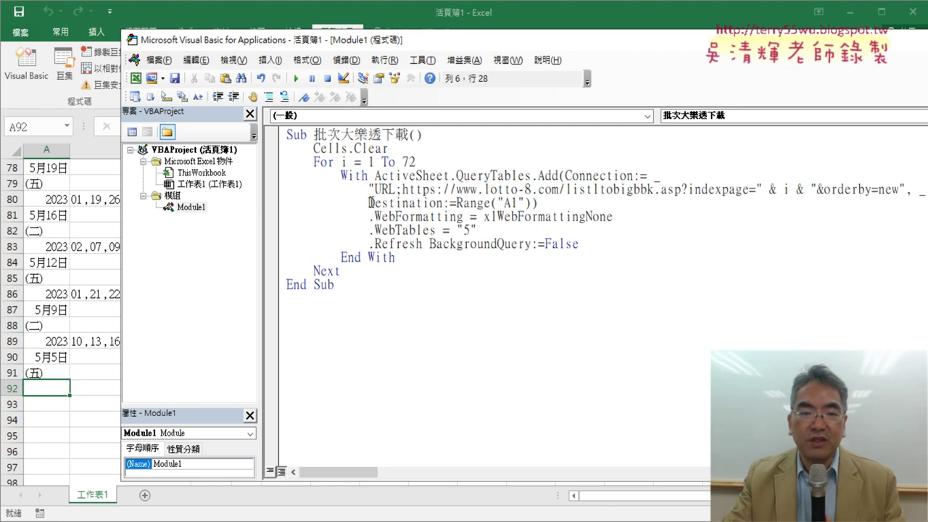
drag(370, 203, 447, 205)
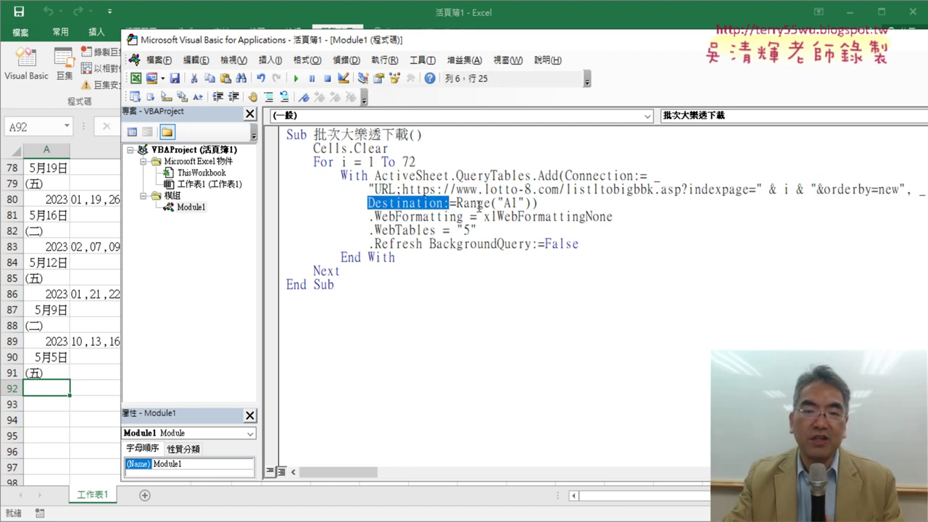
drag(531, 204, 455, 204)
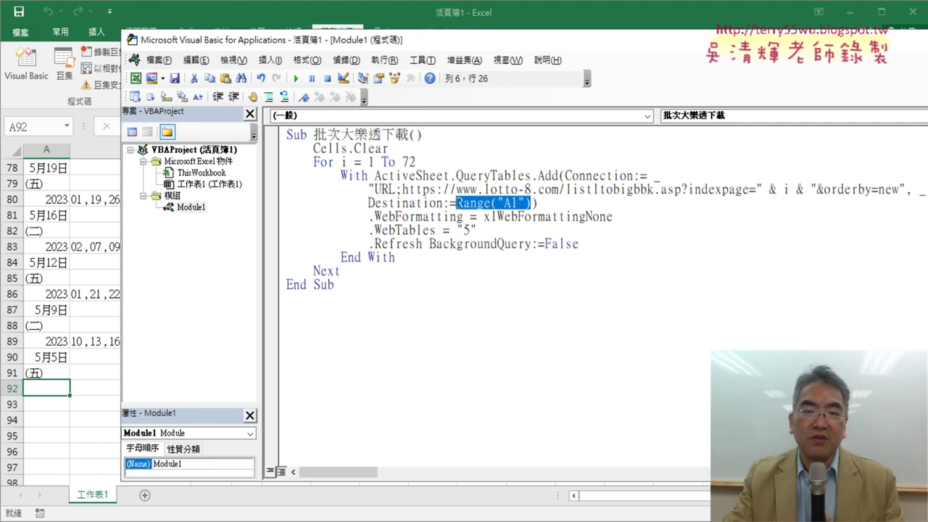
click(45, 205)
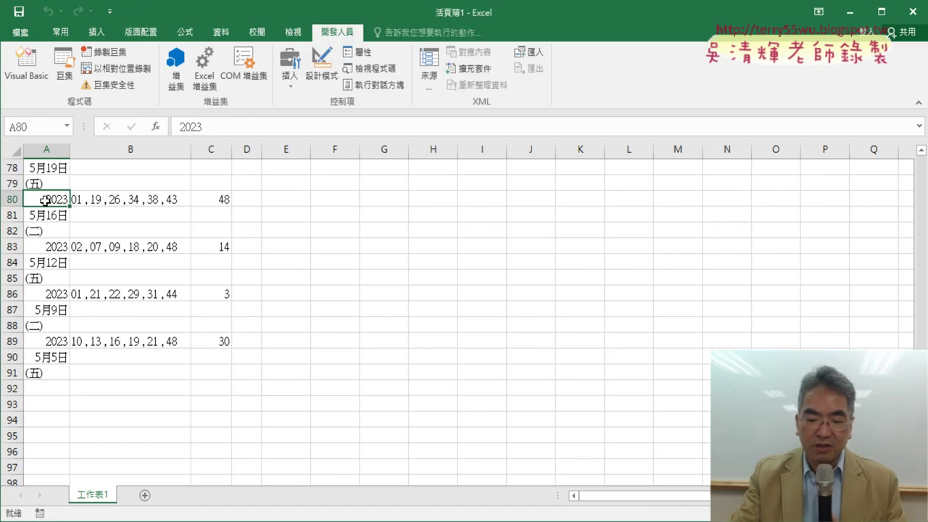
Jump to the sheet top and run 批次大樂透下載, refilling with draws starting from 2004.
key(ctrl+Home)
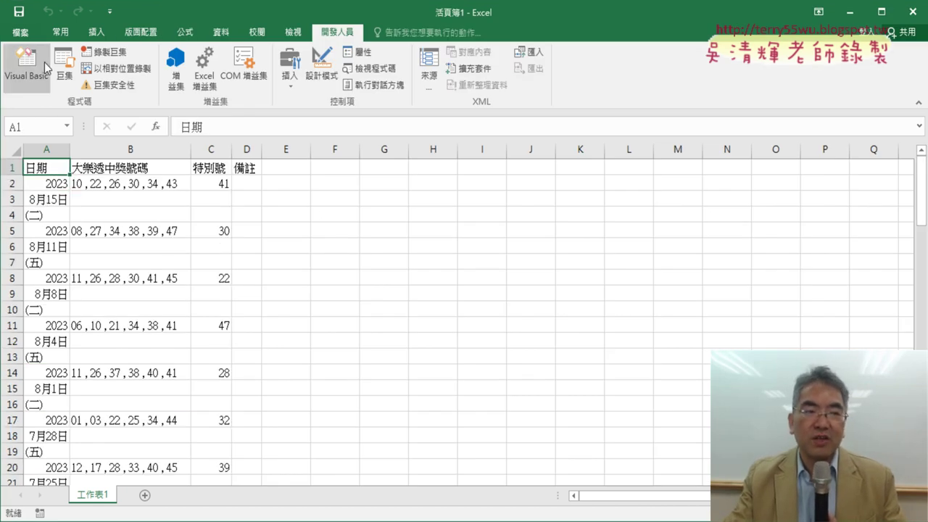
click(27, 66)
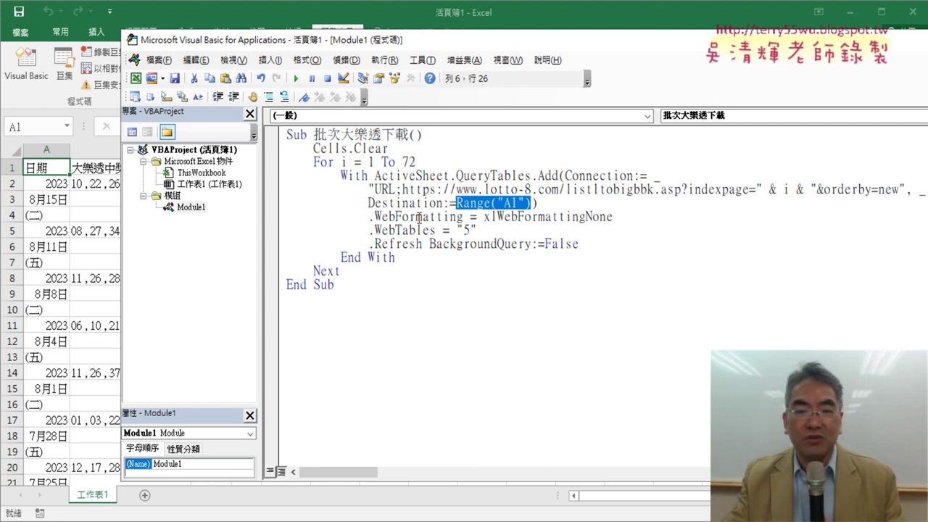
click(418, 217)
click(296, 78)
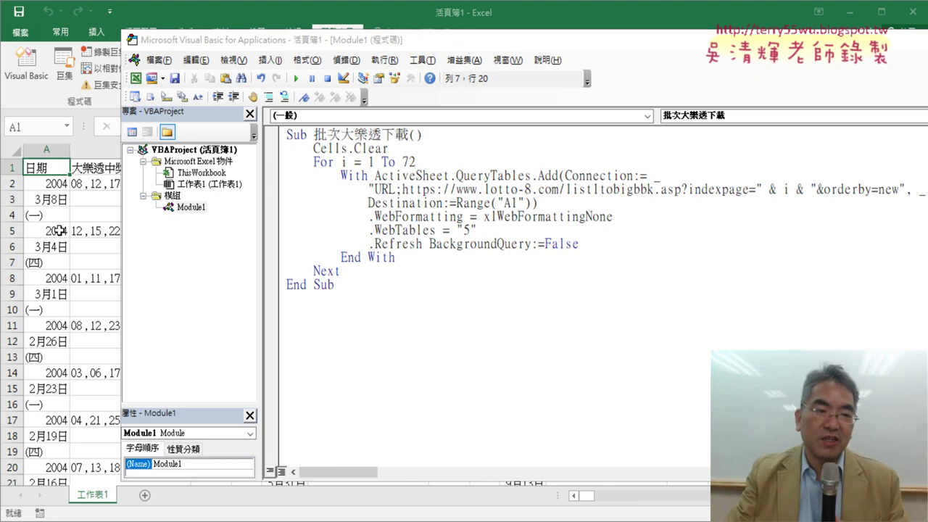
Select column A, then D–F and H–K to see each page's results side by side.
click(52, 164)
click(52, 147)
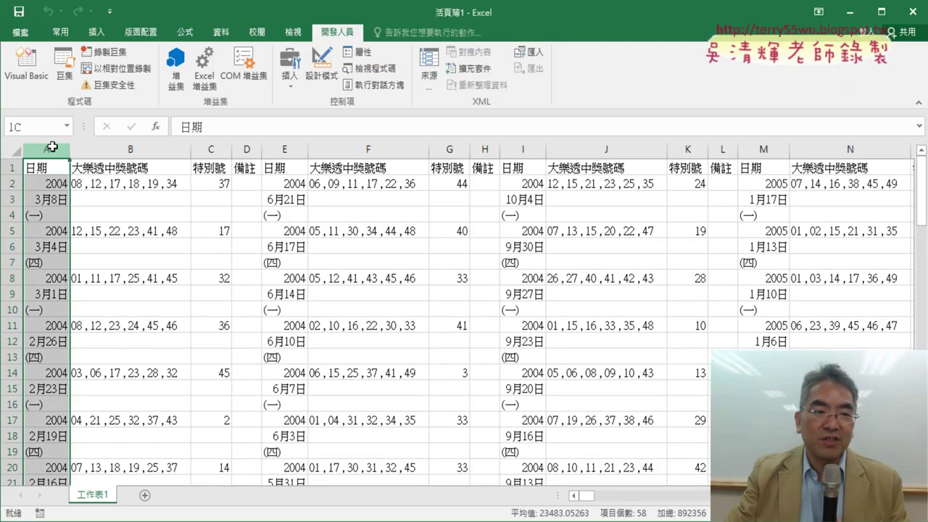
drag(52, 147, 388, 150)
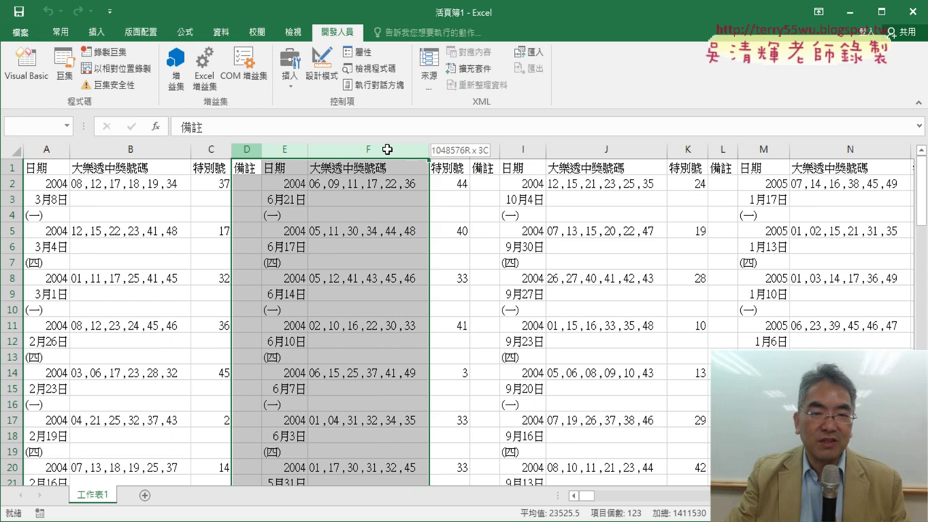
drag(484, 149, 694, 158)
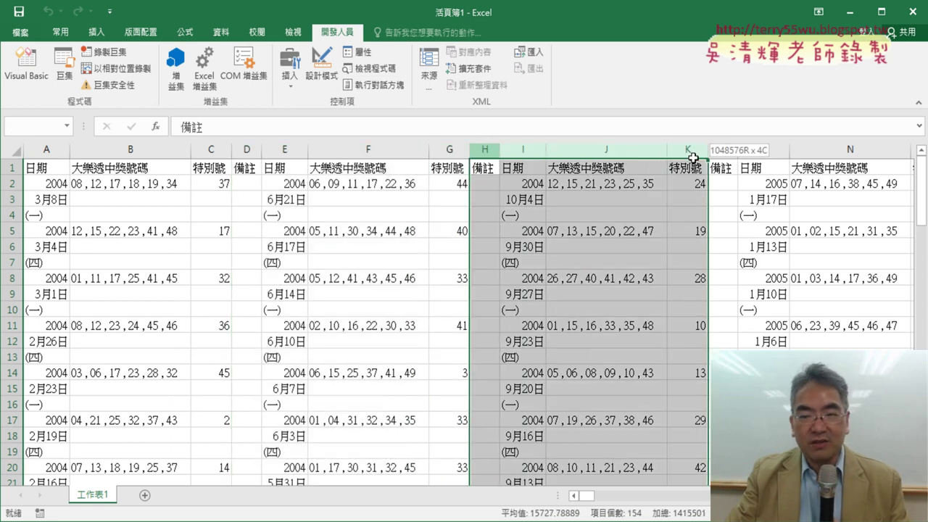
click(53, 169)
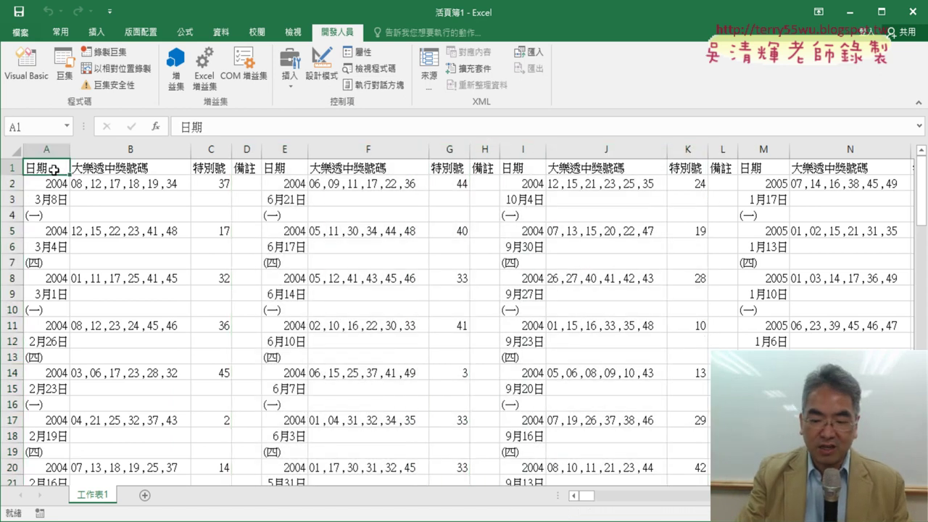
Jump to the last filled column in row 1 and inspect the final page's columns JY–KA.
key(ctrl+Right)
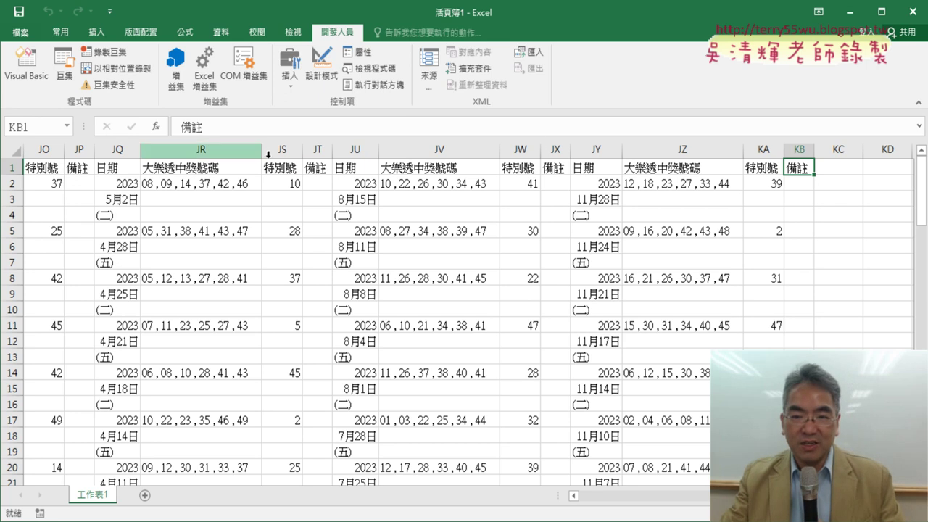
drag(595, 145, 767, 151)
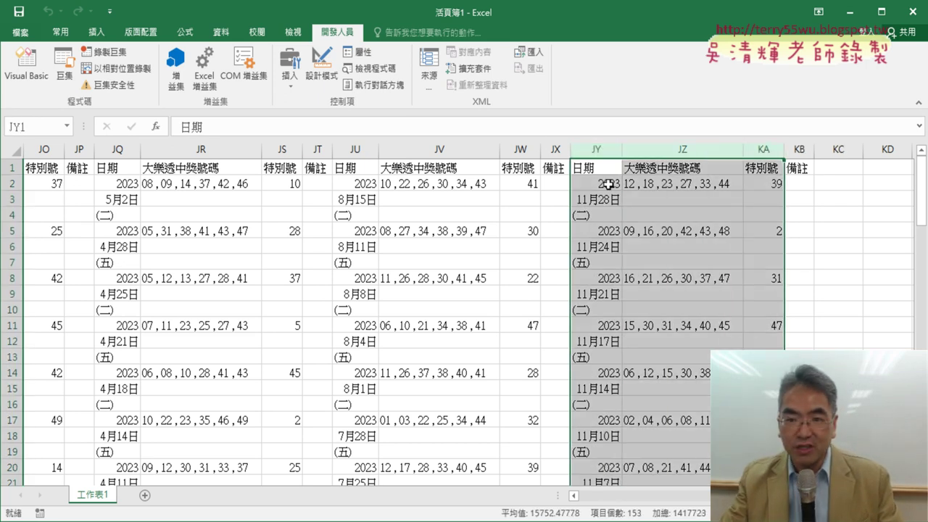
click(658, 185)
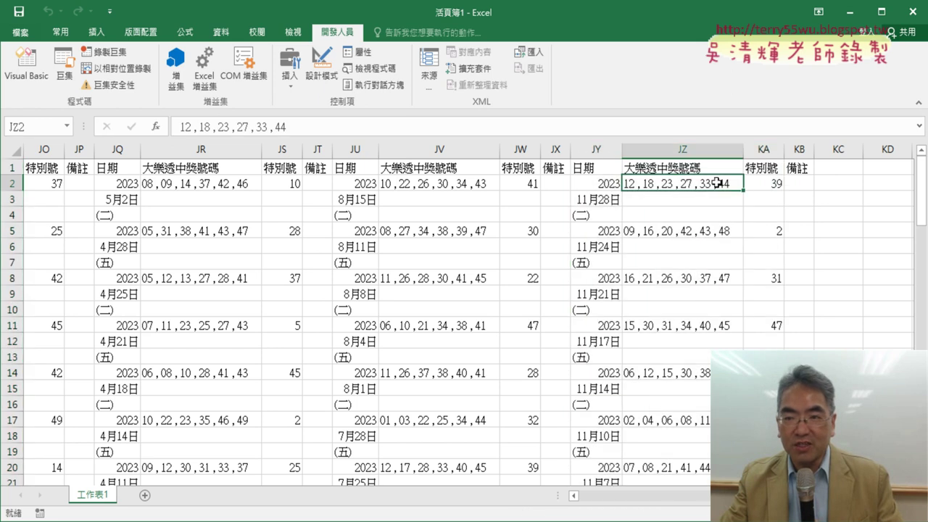
drag(768, 185, 684, 184)
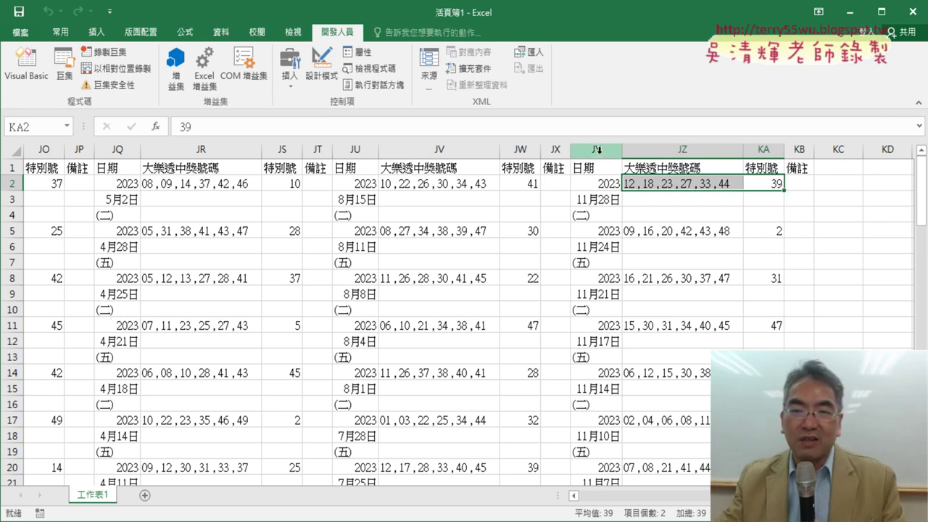
drag(601, 150, 791, 149)
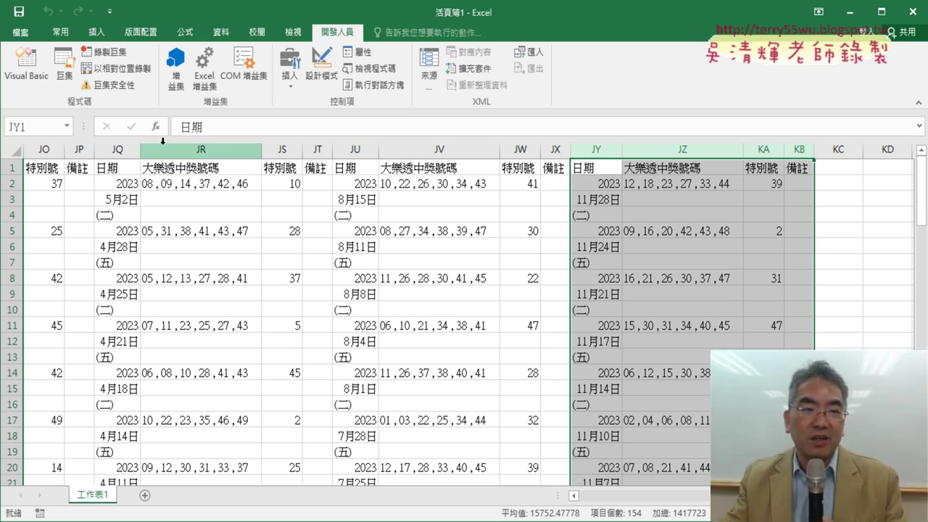
click(26, 64)
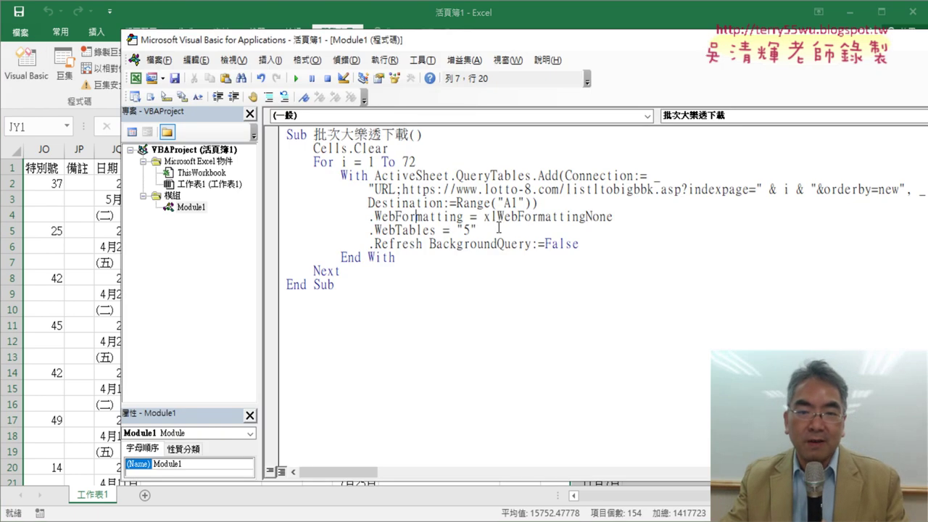
Add r = 1 on a new line after Cells.Clear.
drag(457, 203, 533, 203)
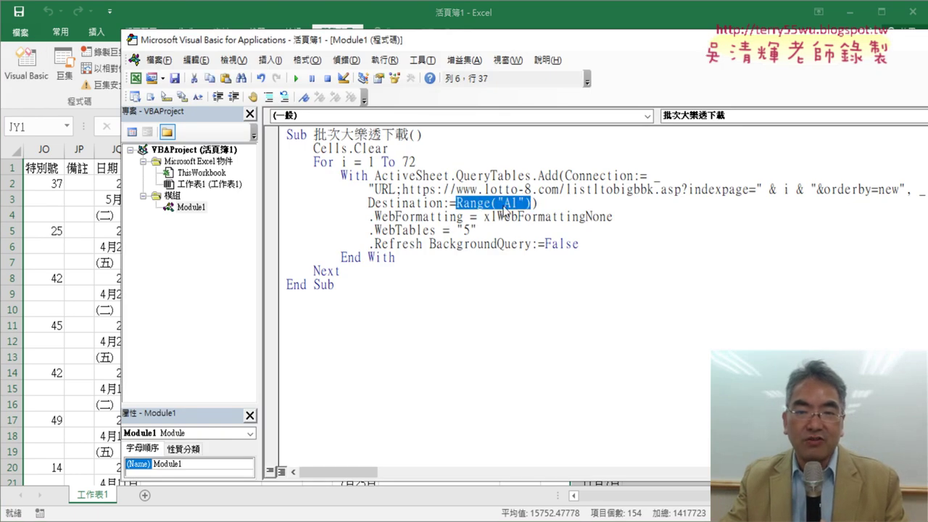
drag(518, 206, 510, 205)
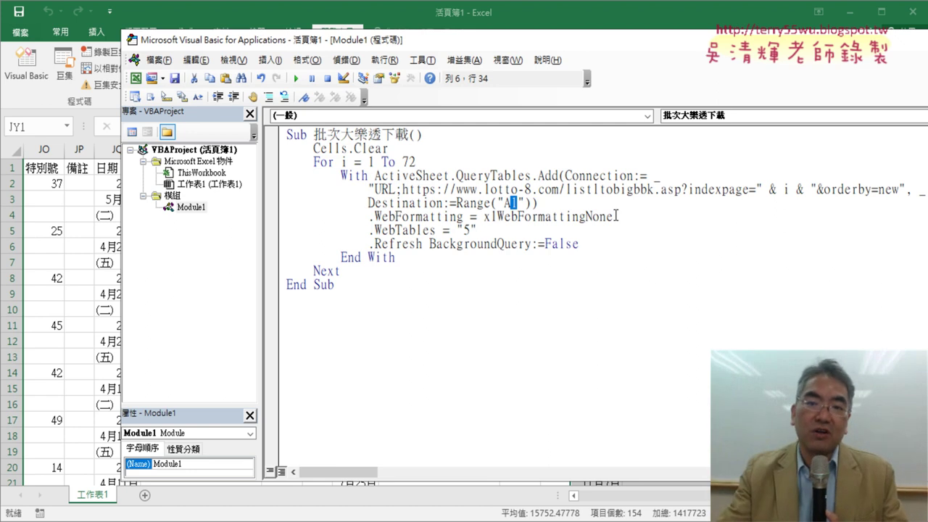
click(514, 204)
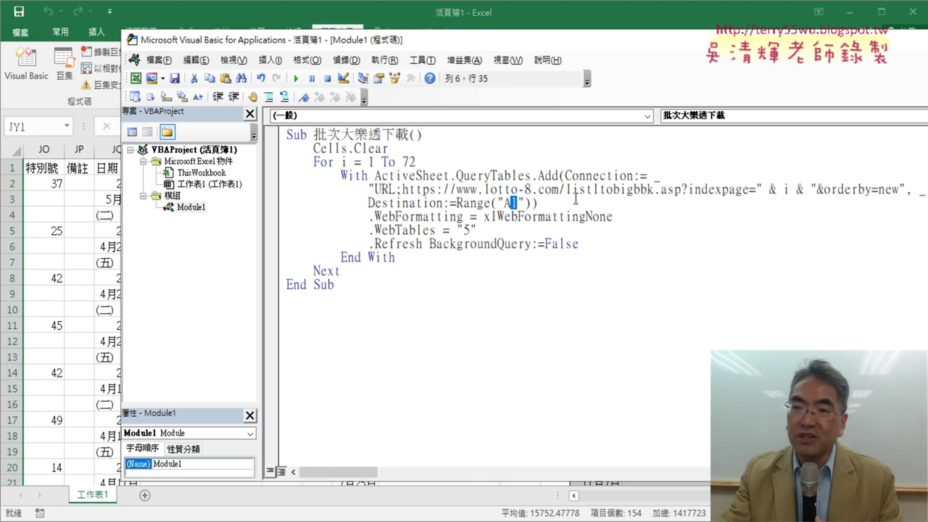
click(417, 148)
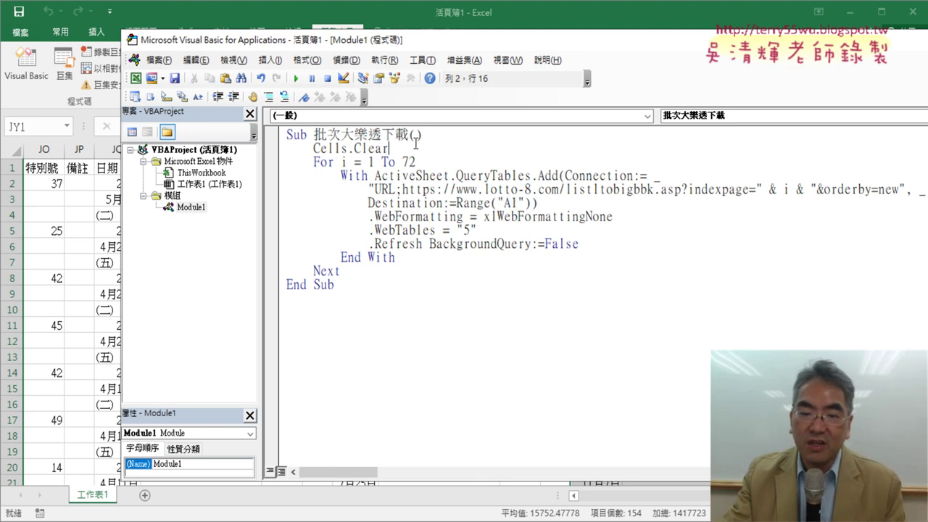
key(Return)
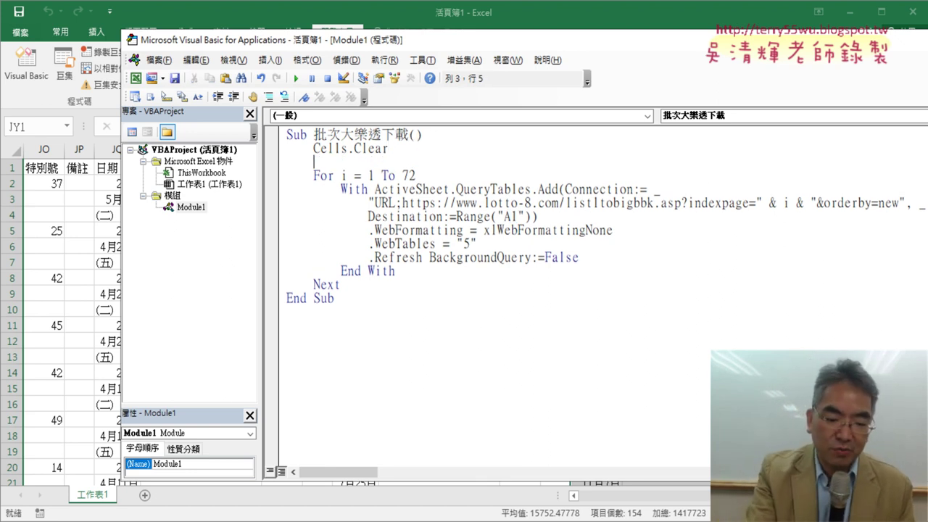
text(r=)
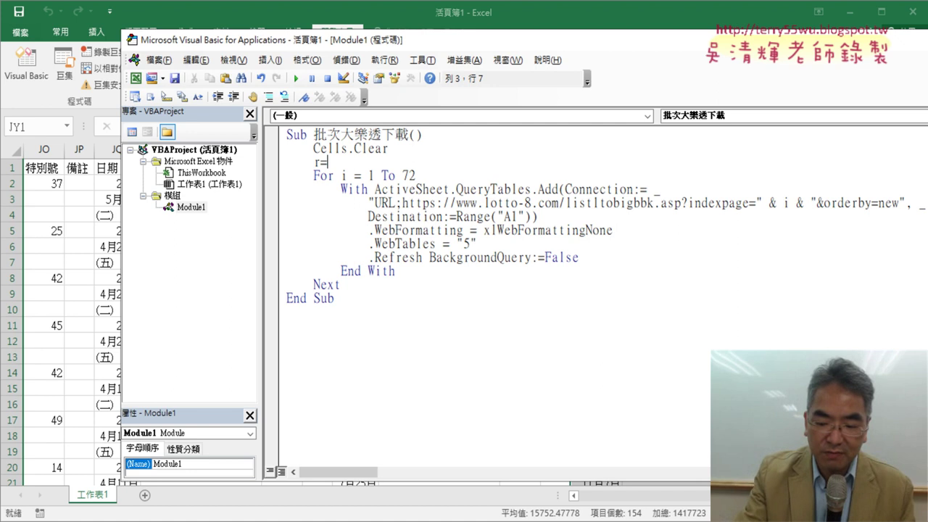
text(1)
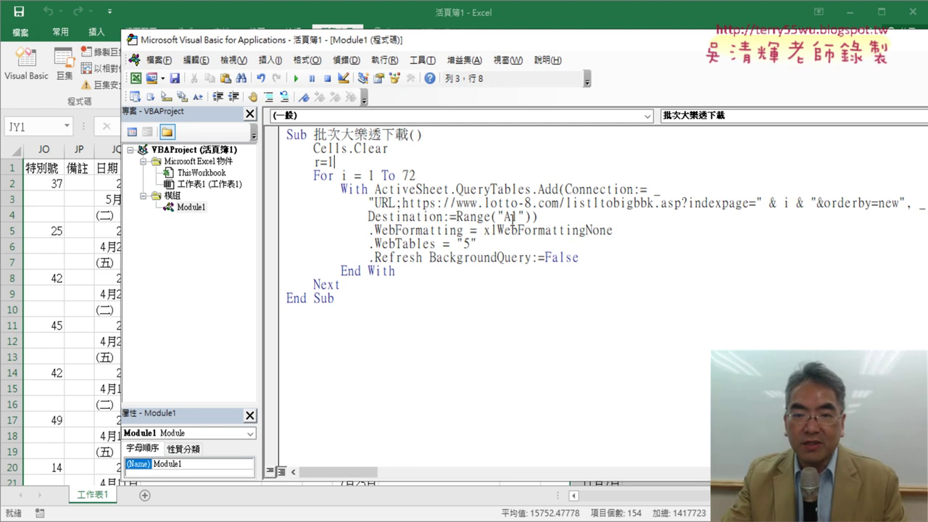
Change the query destination from Range("A1") to Range("A" & r).
drag(510, 216, 516, 216)
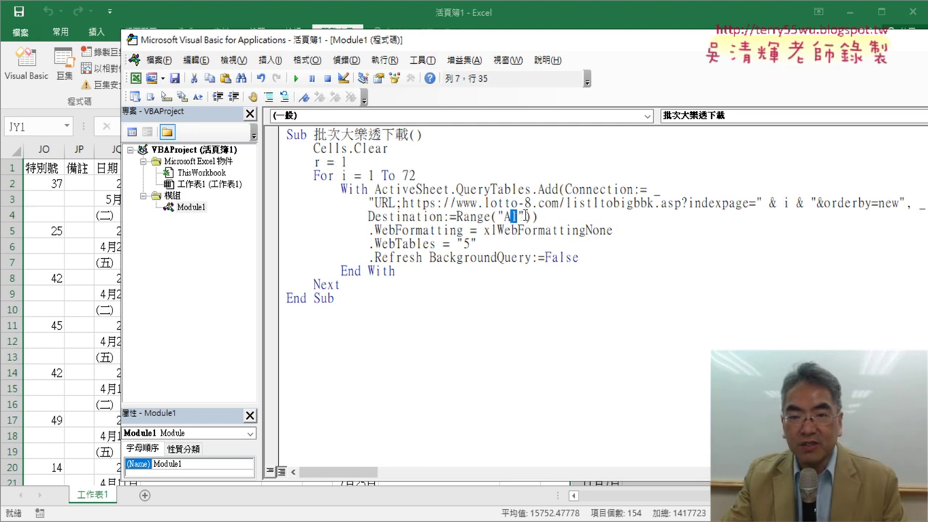
click(519, 216)
drag(505, 216, 518, 216)
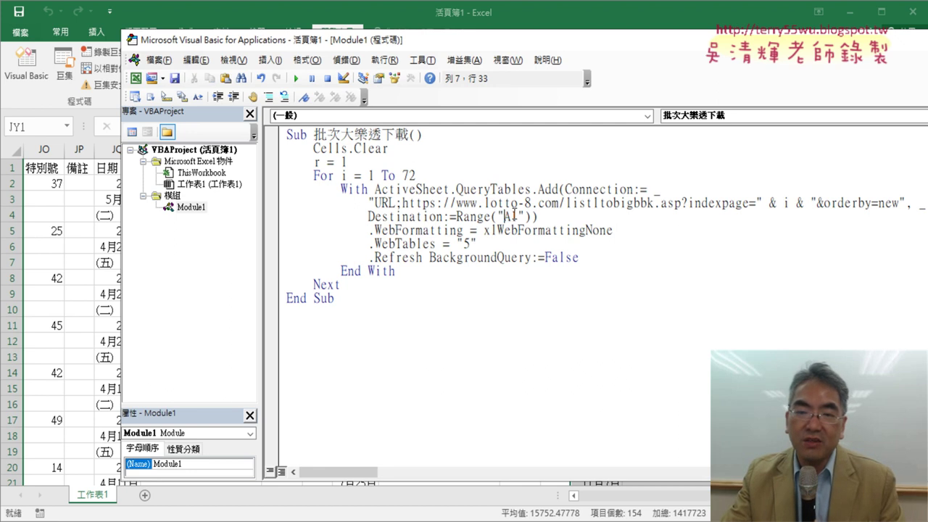
drag(510, 217, 521, 215)
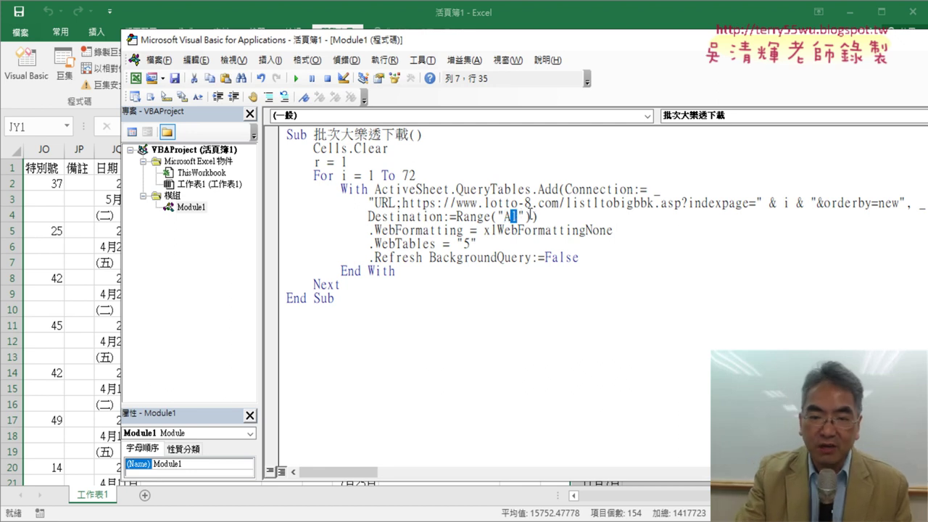
key(Delete)
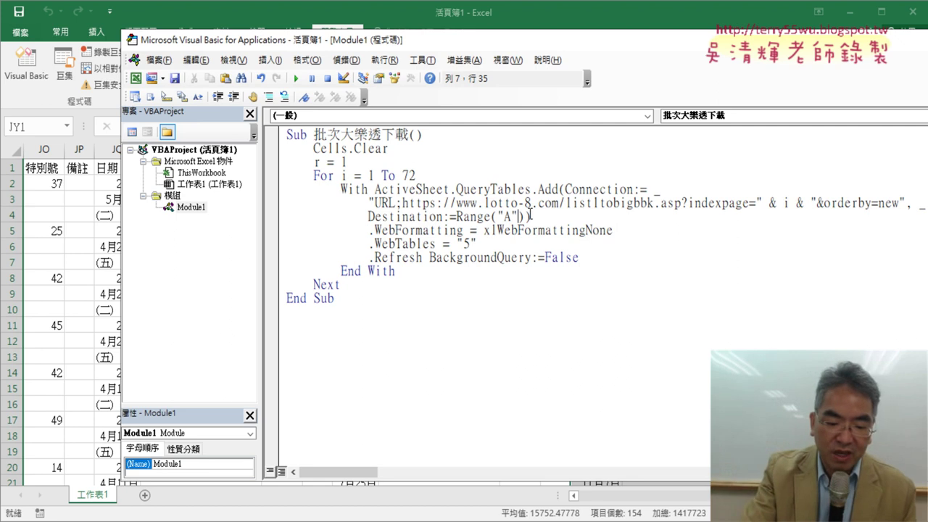
text(&r)
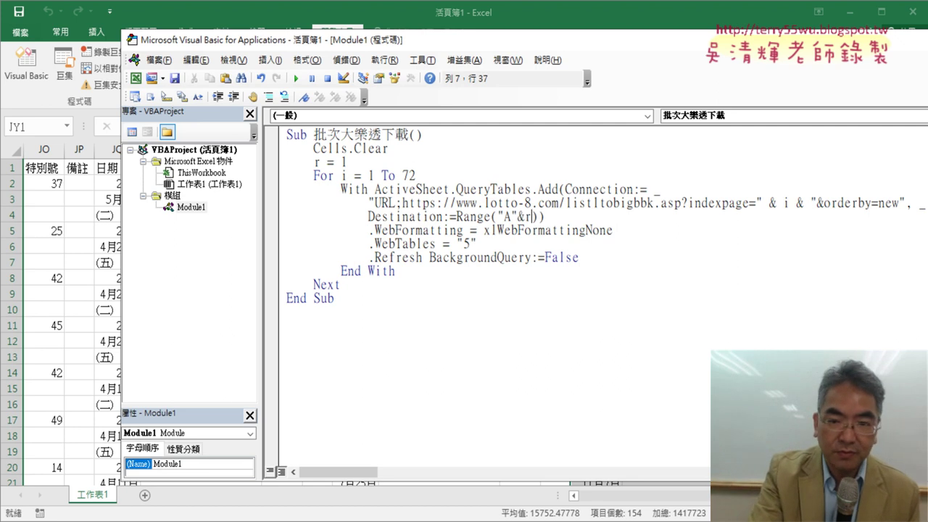
click(519, 216)
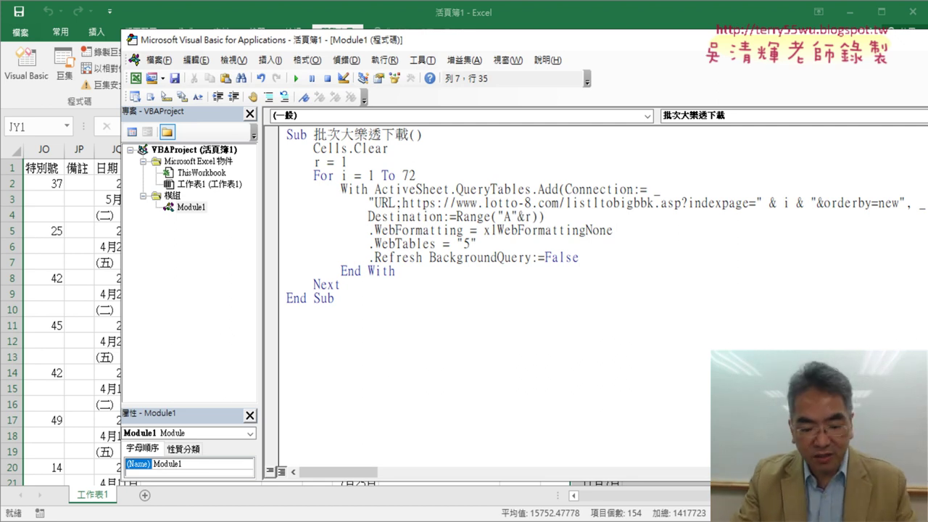
key(Right)
key(Down)
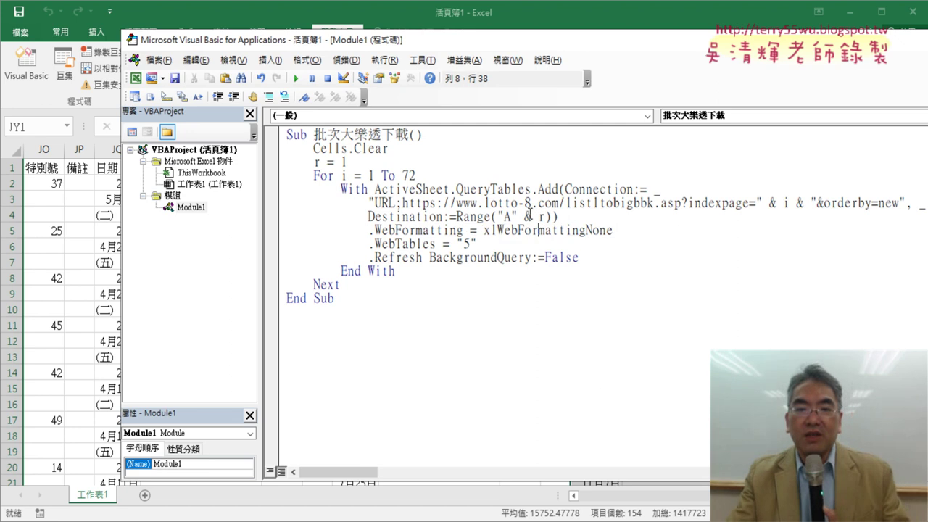
drag(339, 160, 346, 162)
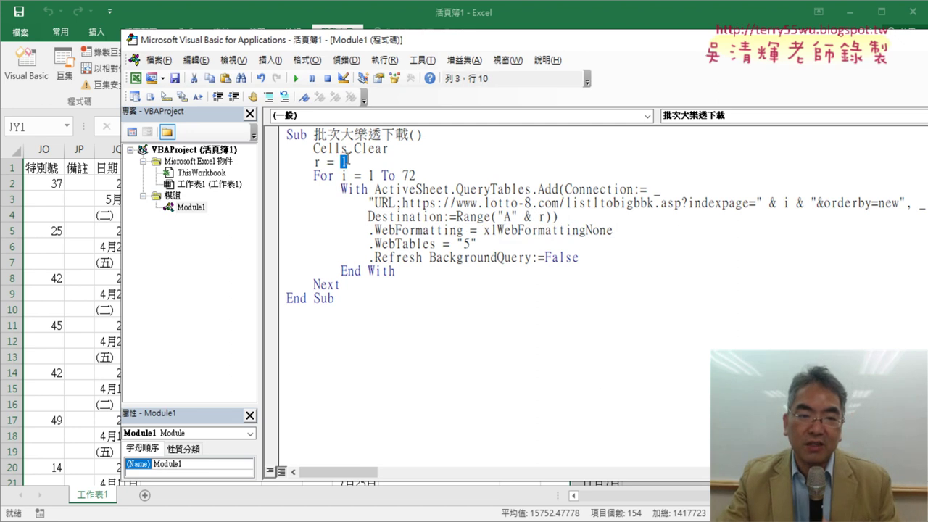
drag(545, 216, 496, 216)
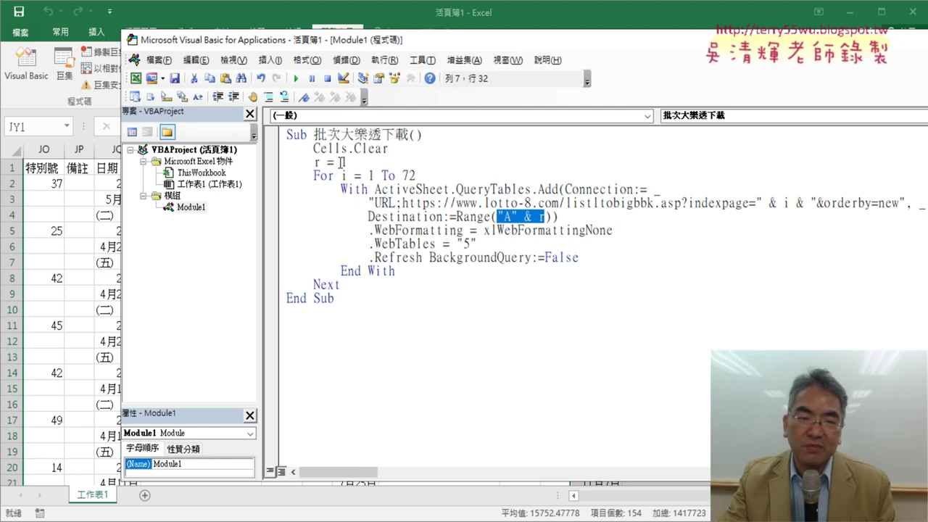
drag(340, 161, 347, 161)
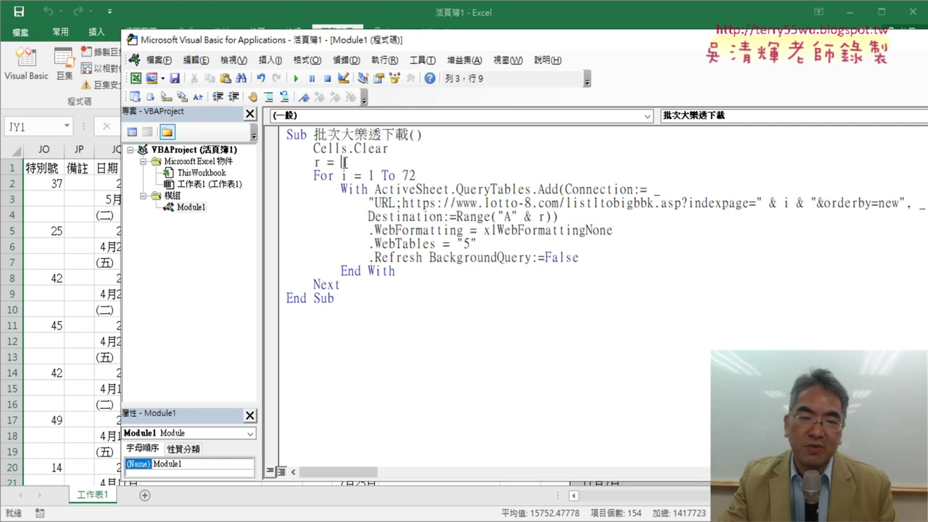
double_click(544, 216)
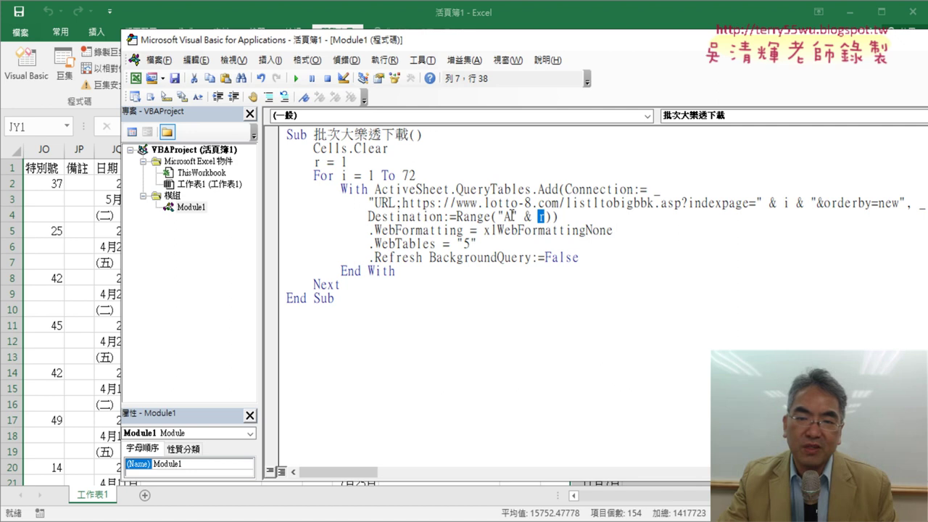
drag(498, 216, 514, 216)
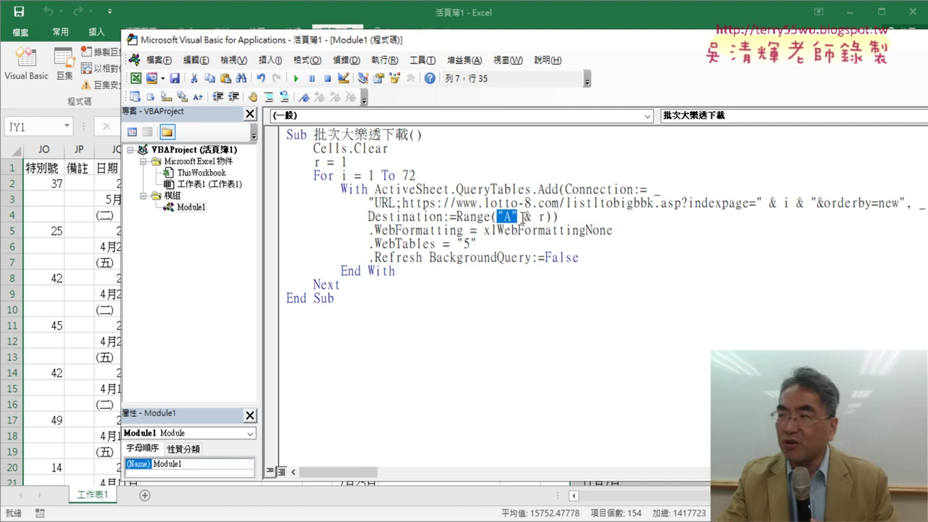
click(524, 217)
drag(518, 216, 527, 217)
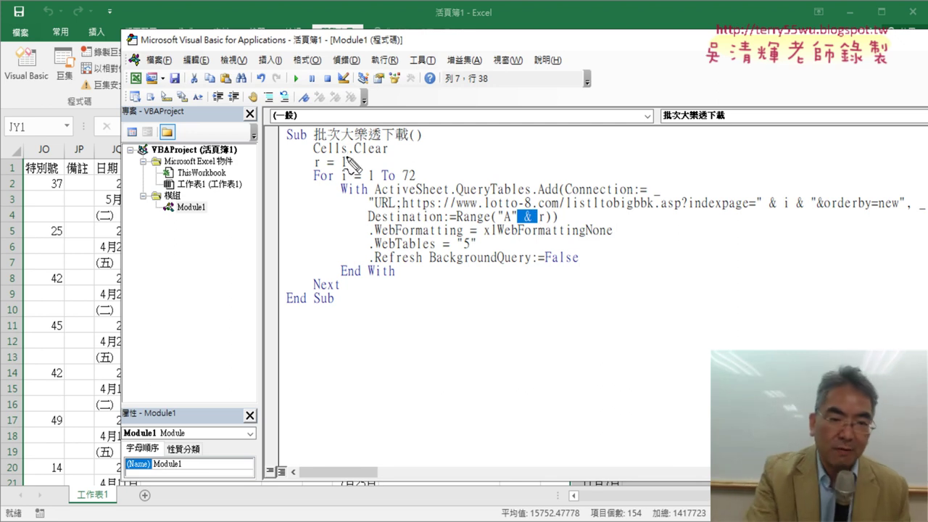
mouse_move(437, 141)
mouse_down()
mouse_move(435, 165)
mouse_move(505, 146)
mouse_move(522, 174)
mouse_up()
mouse_move(537, 138)
mouse_down()
mouse_move(535, 146)
mouse_move(606, 150)
mouse_move(587, 172)
mouse_up()
mouse_move(652, 142)
mouse_down()
mouse_move(642, 171)
mouse_move(660, 172)
mouse_move(656, 158)
mouse_move(661, 168)
mouse_up()
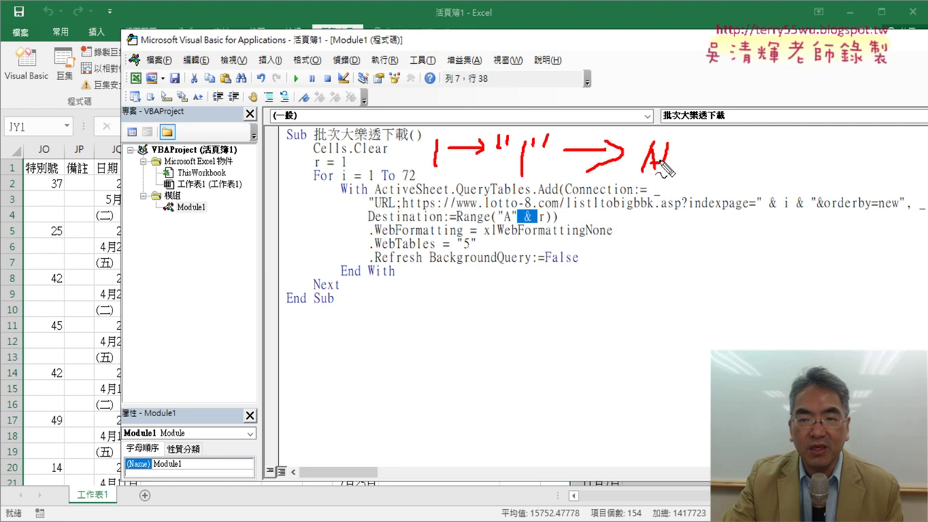
drag(623, 126, 622, 138)
drag(630, 125, 627, 138)
drag(698, 131, 701, 147)
drag(630, 190, 657, 208)
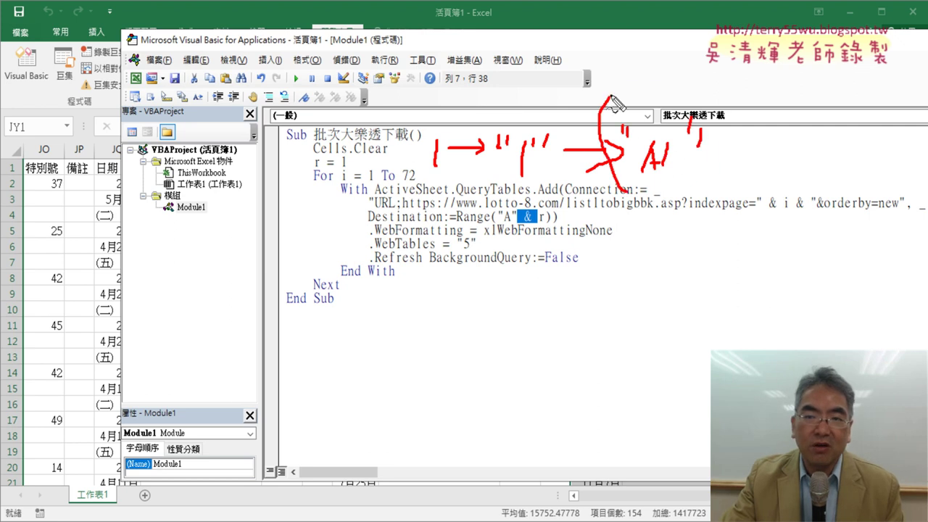
key(Escape)
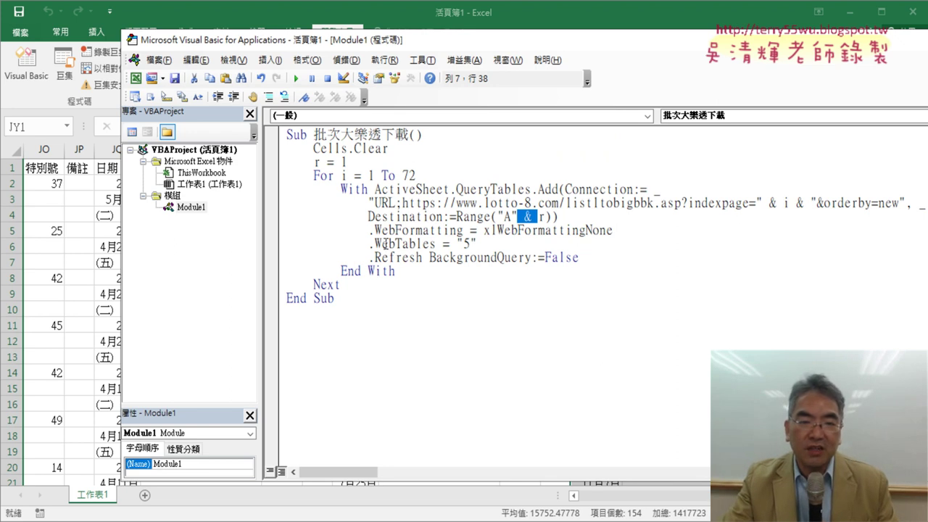
Add an unfinished 'r=' line after End With in the loop, then return to the worksheet.
click(408, 274)
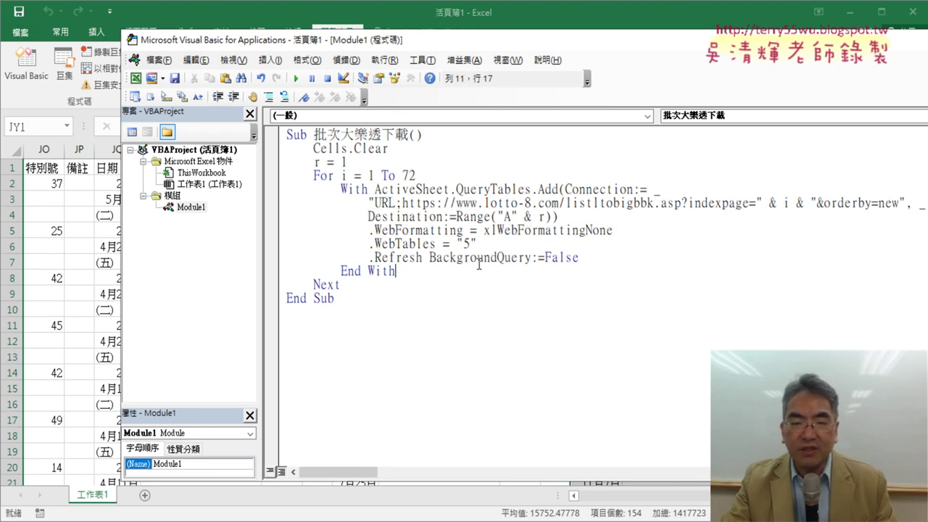
key(Return)
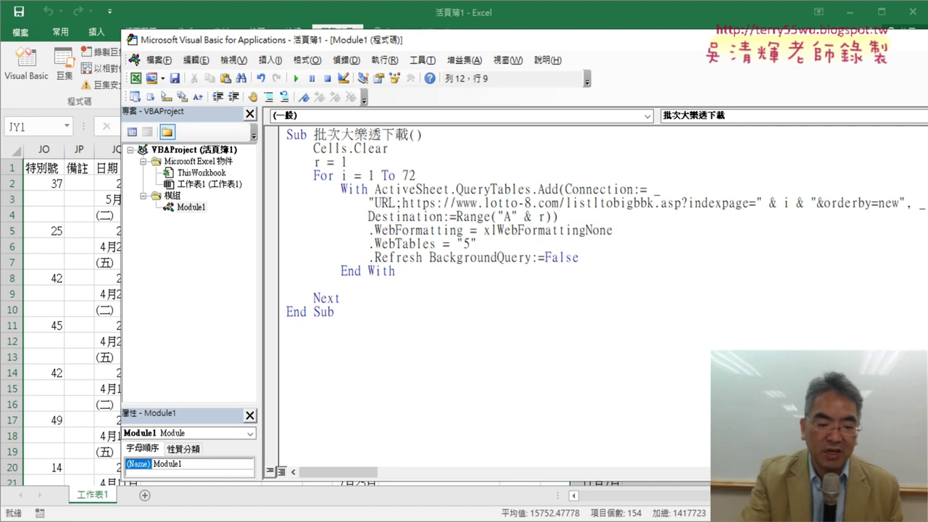
text(r=)
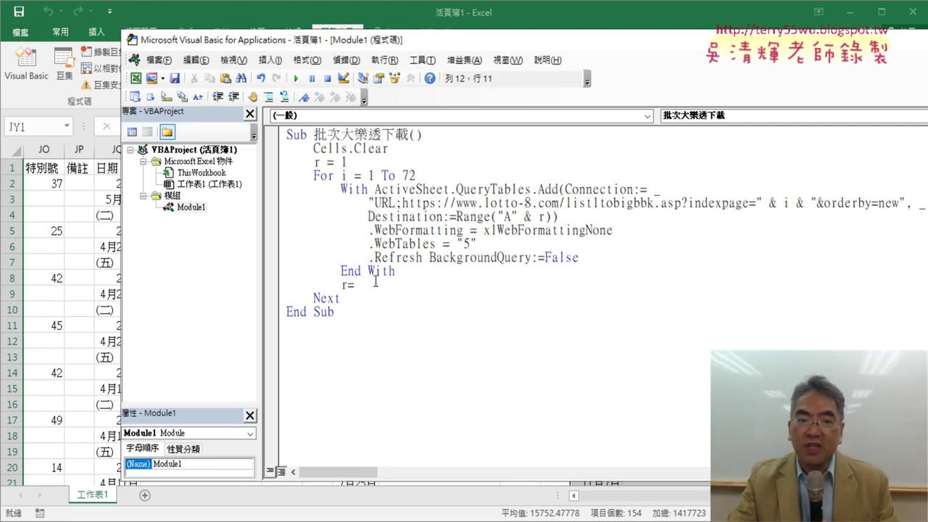
click(40, 168)
Confirm column A's imported draws end at A58 and select A59 as the next free row.
key(Down)
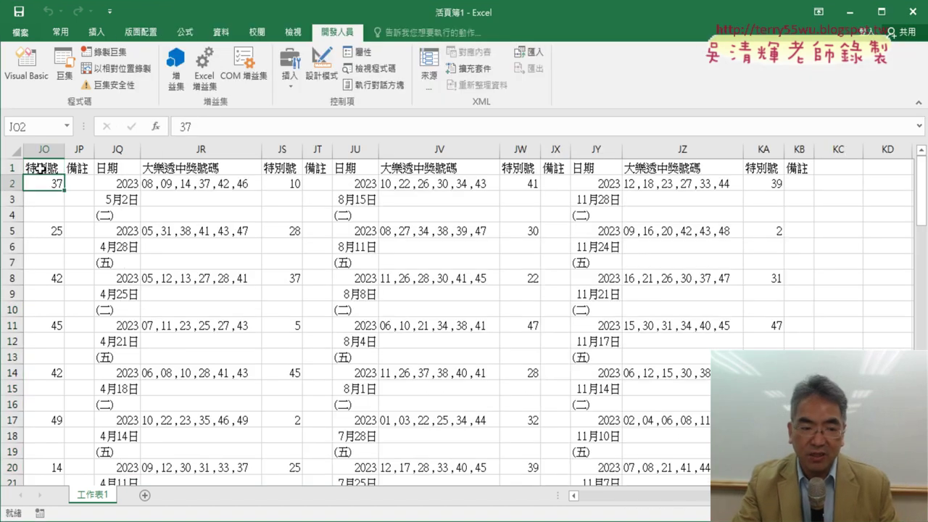
key(Left)
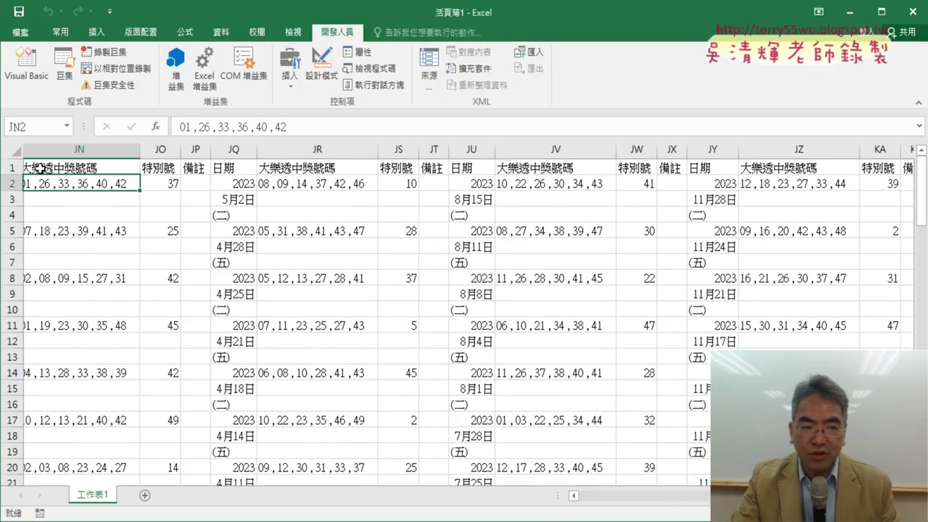
key(Up)
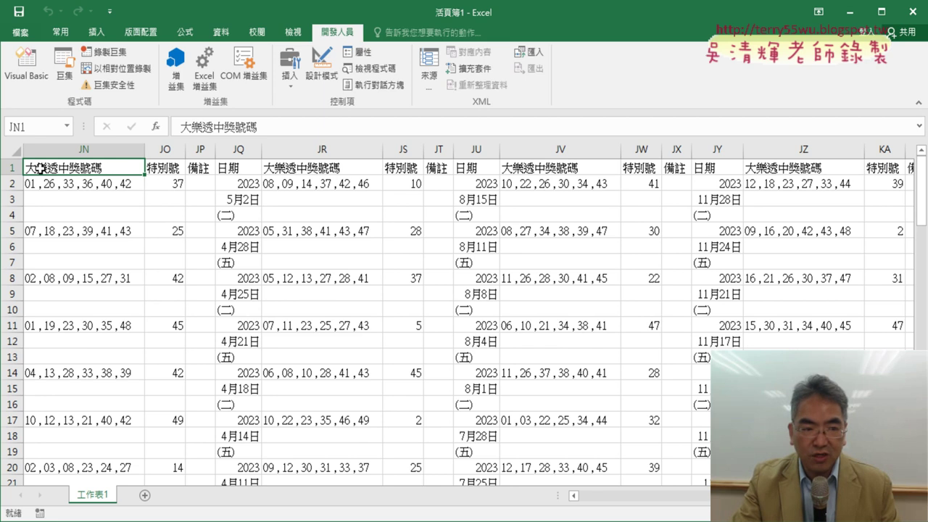
key(ctrl+Home)
key(ctrl+Down)
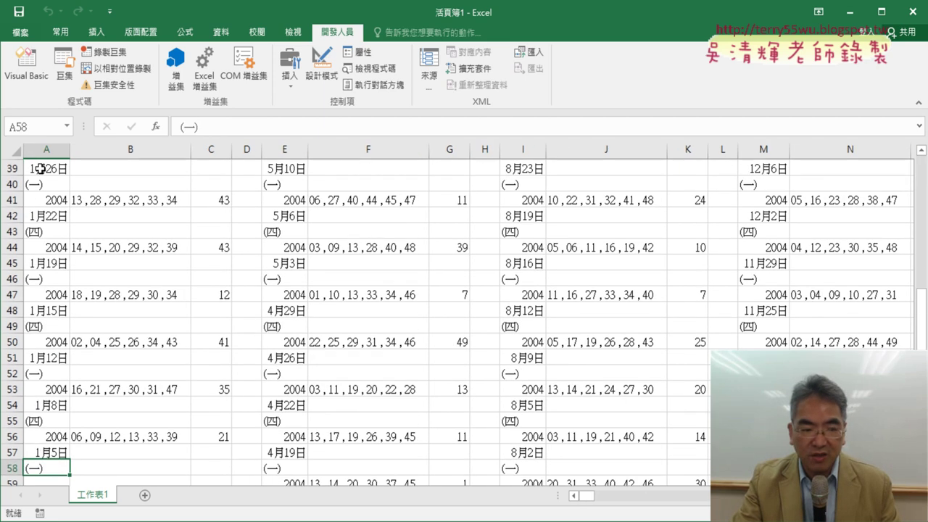
scroll(84, 175, down, 4)
scroll(84, 175, down, 1)
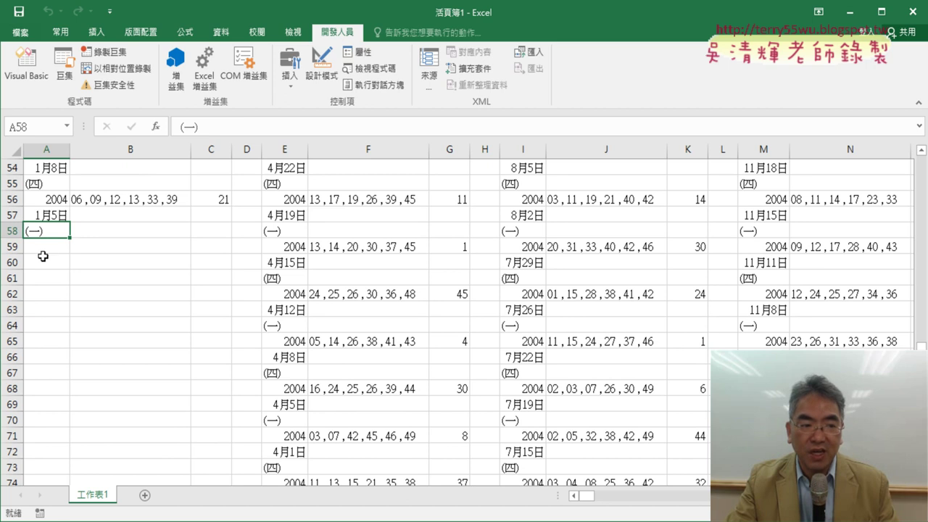
click(47, 249)
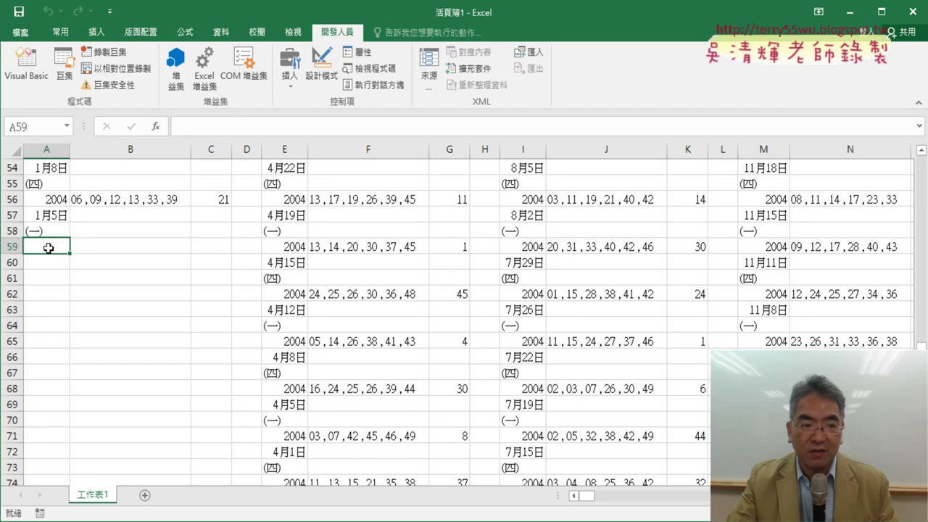
Complete the line as r = Range("A1").End(xlDown).Row + 1, fixing the typos.
click(26, 62)
text(r=)
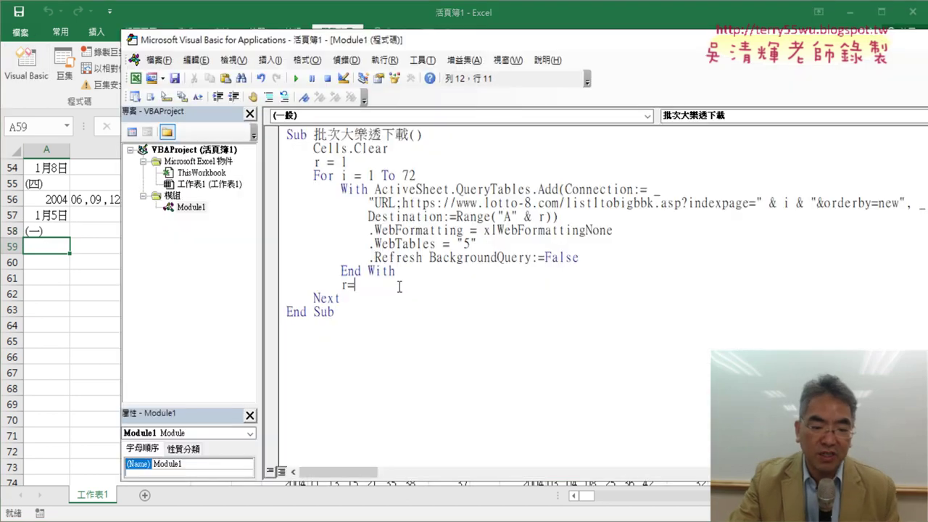
text(ra)
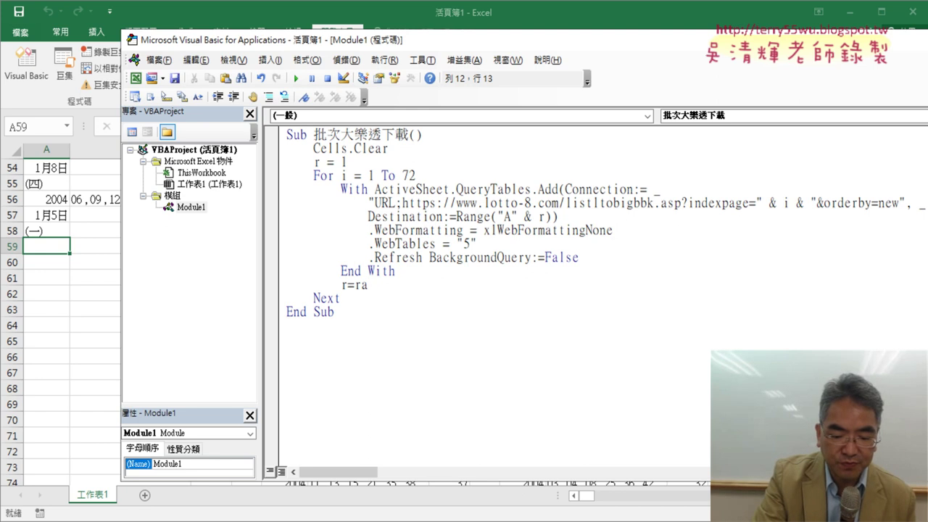
key(BackSpace)
text(nge)
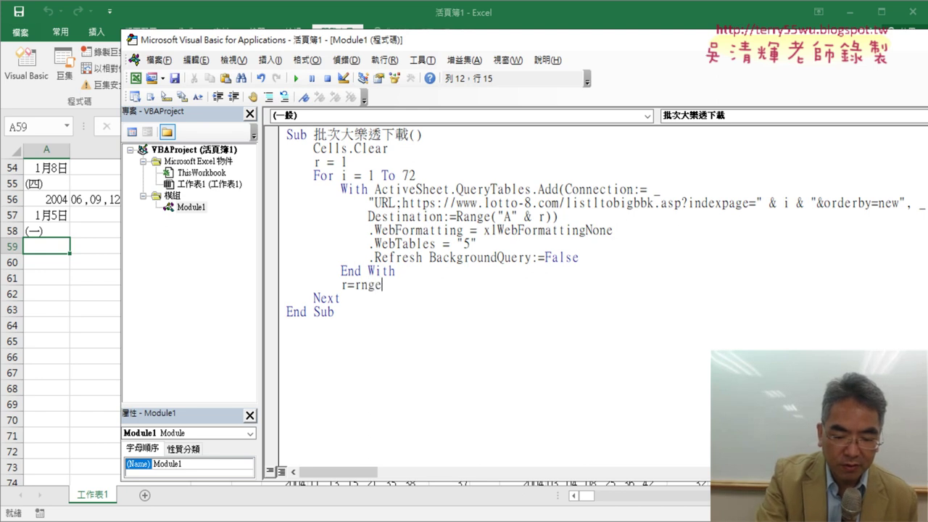
text((")
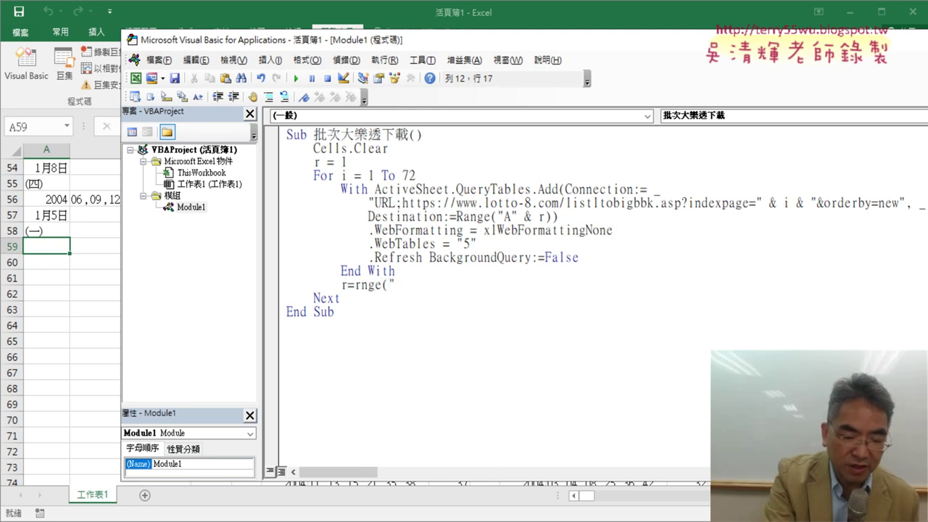
text(A1)
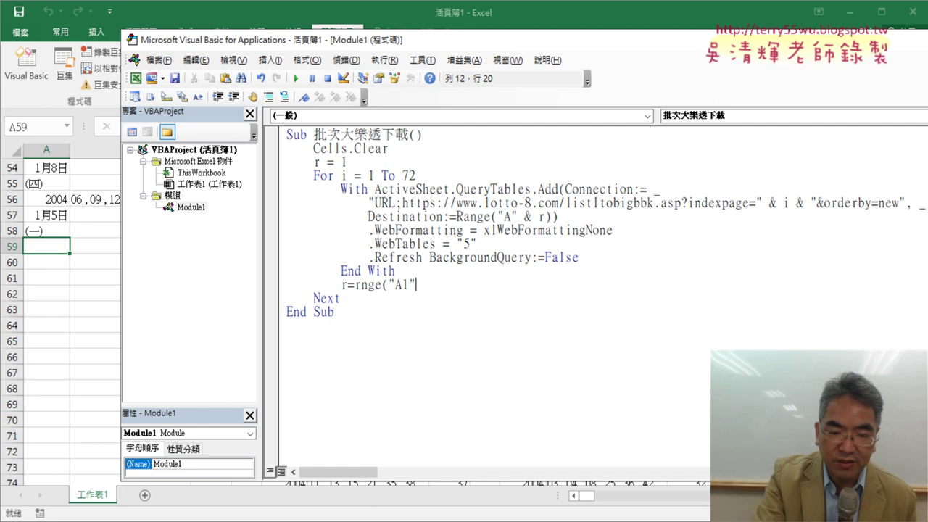
text(.)
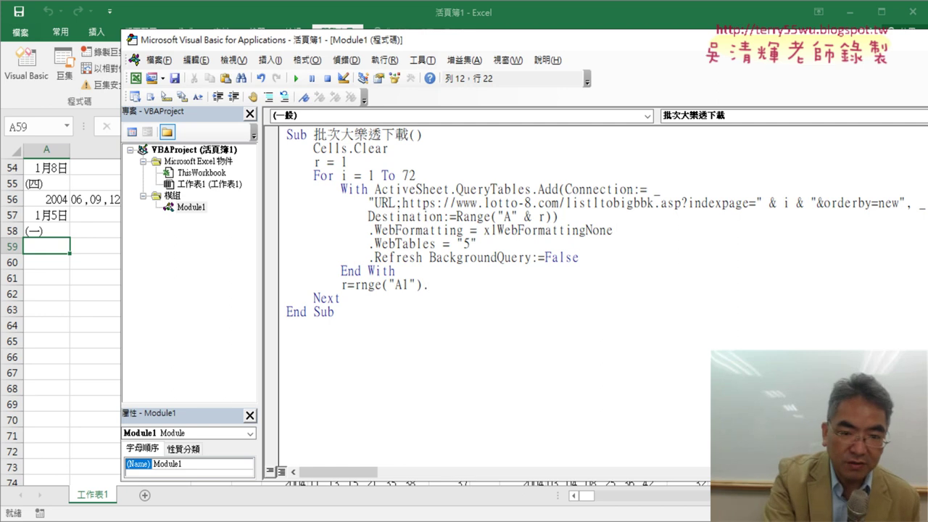
text(E)
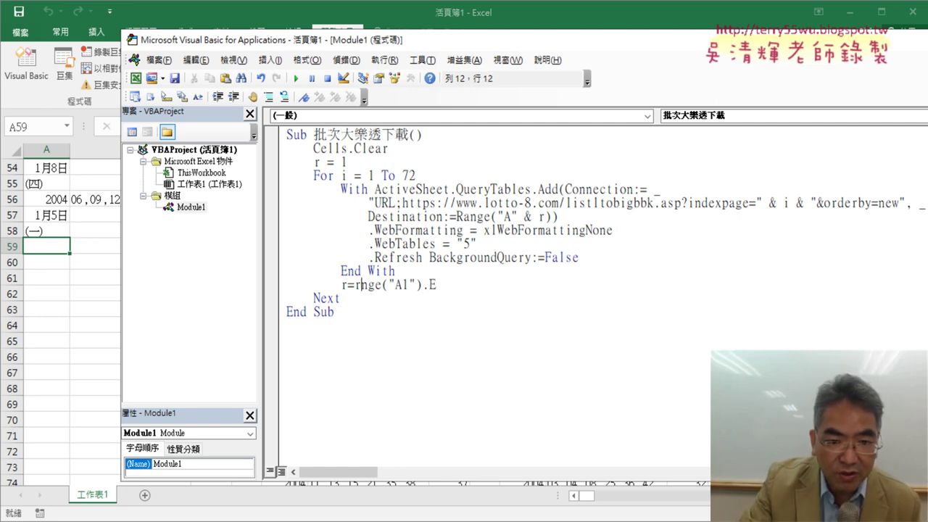
key(Delete)
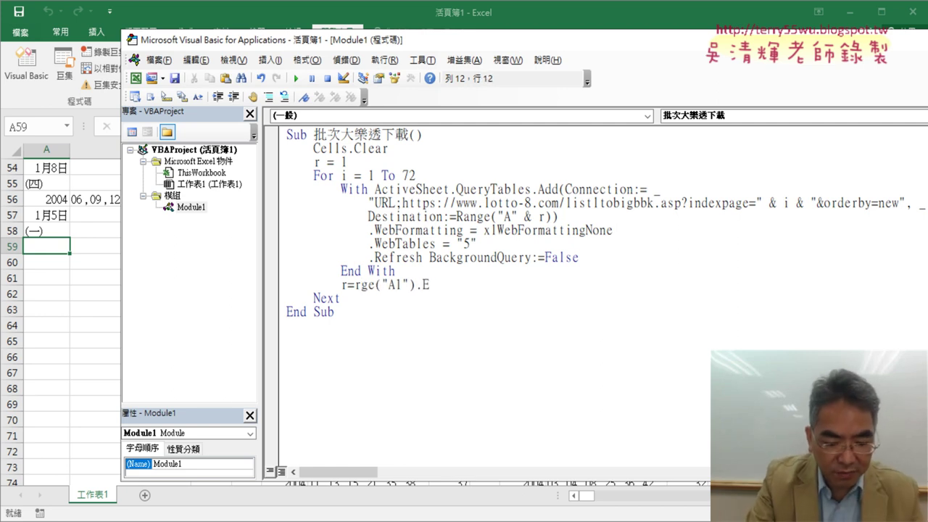
text(an)
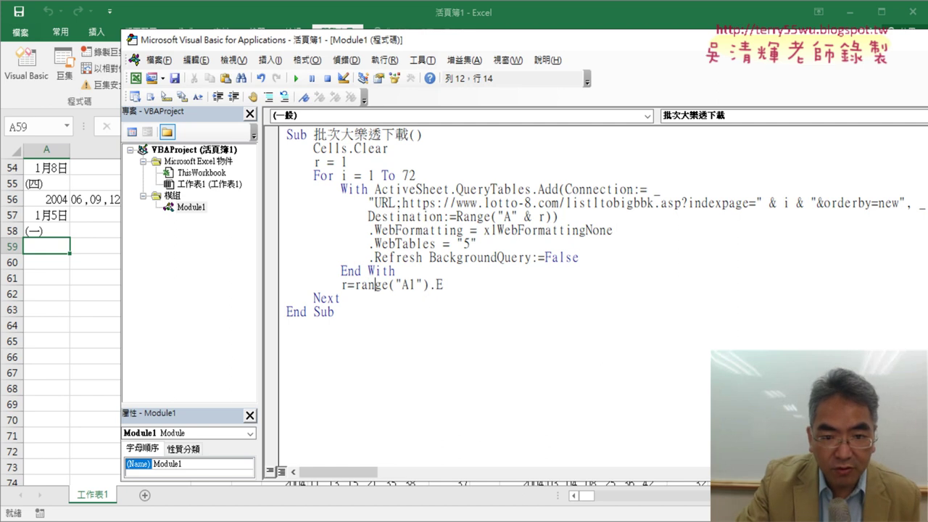
click(395, 285)
key(Delete)
key(Delete)
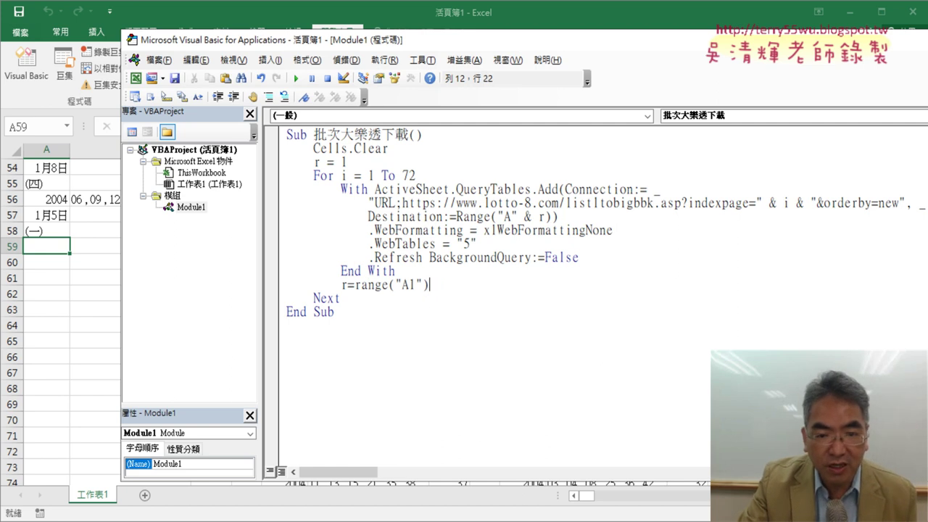
text(.)
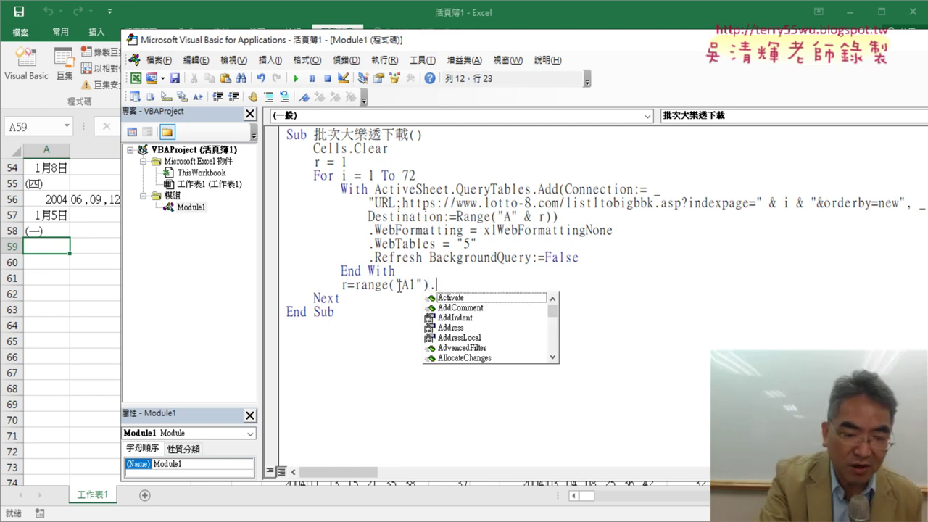
text(End )
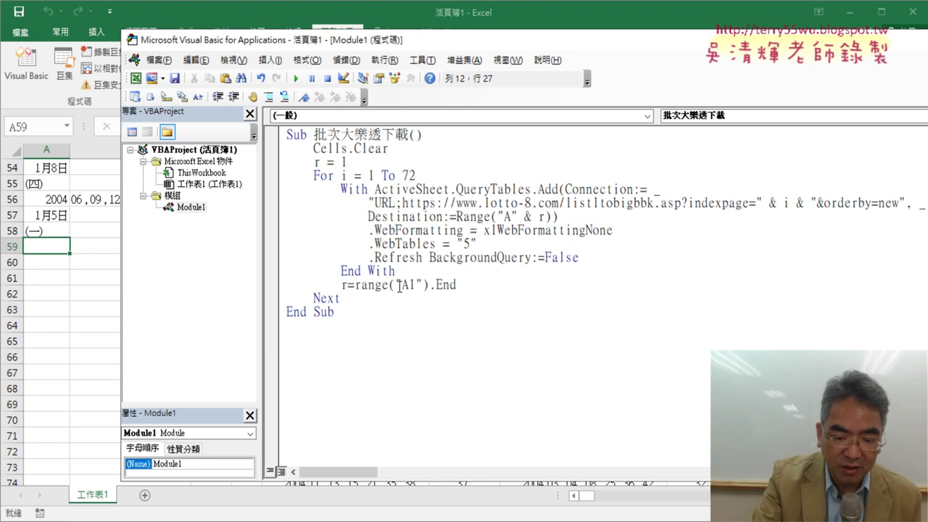
text((xlDown )
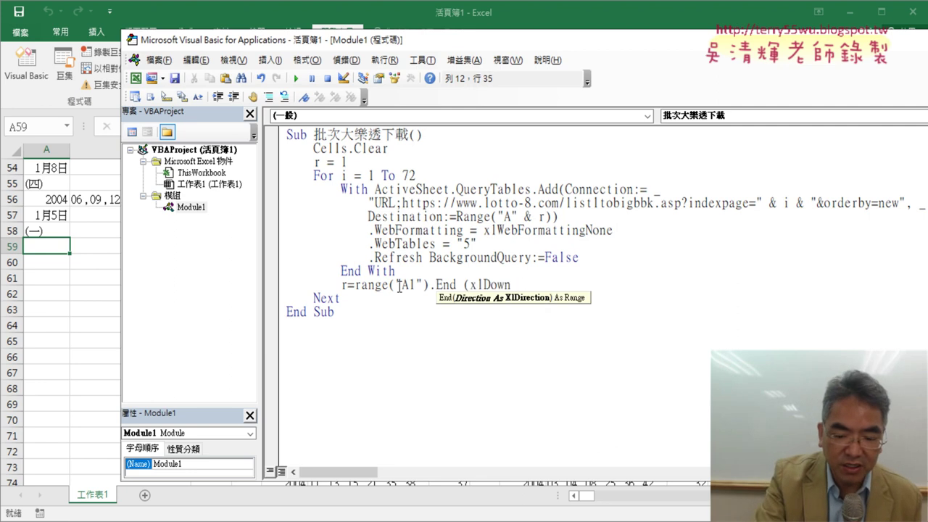
text().ro)
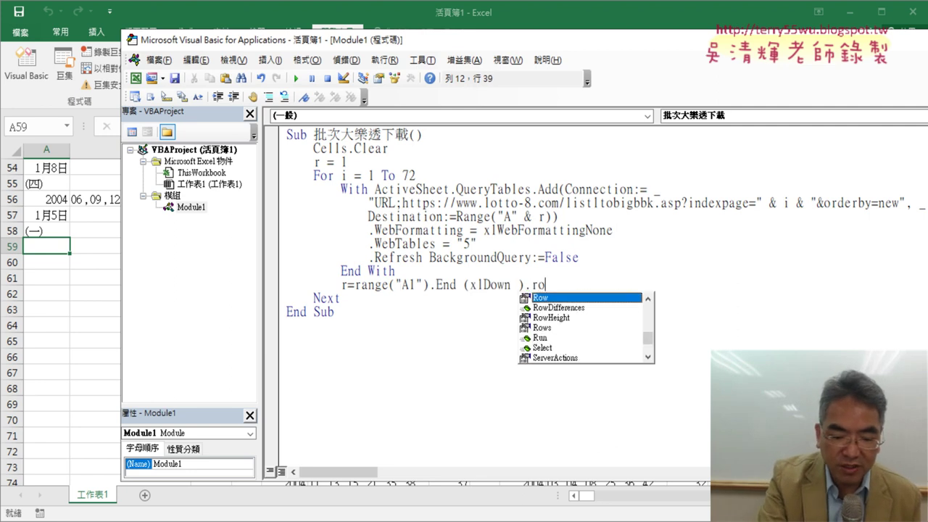
text(+)
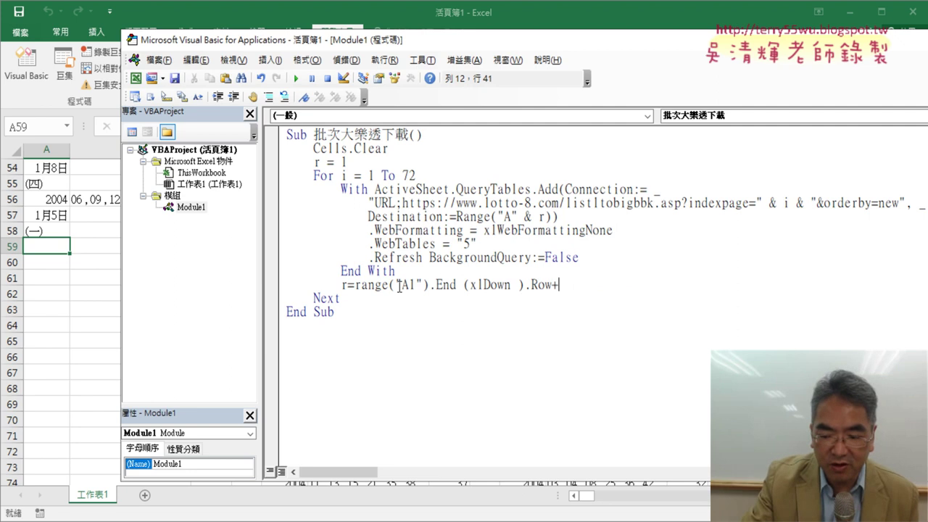
text(1)
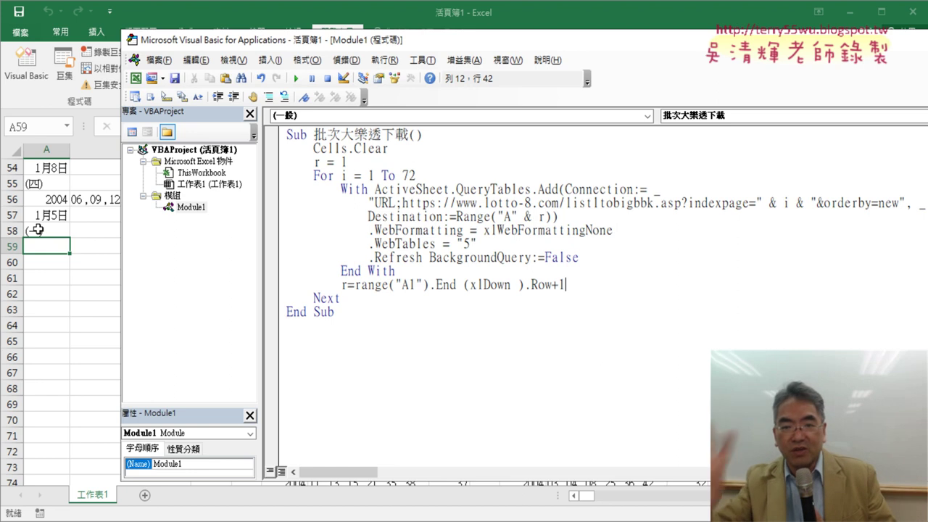
click(528, 369)
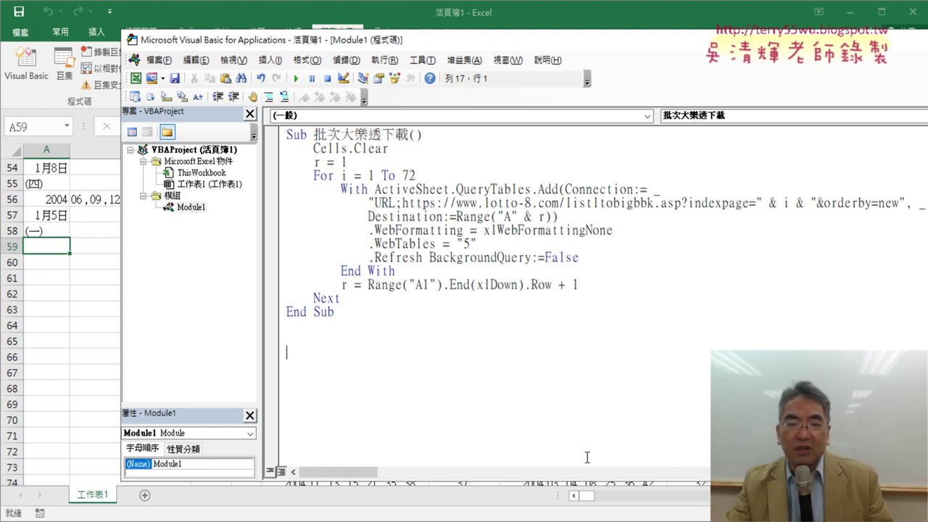
click(363, 204)
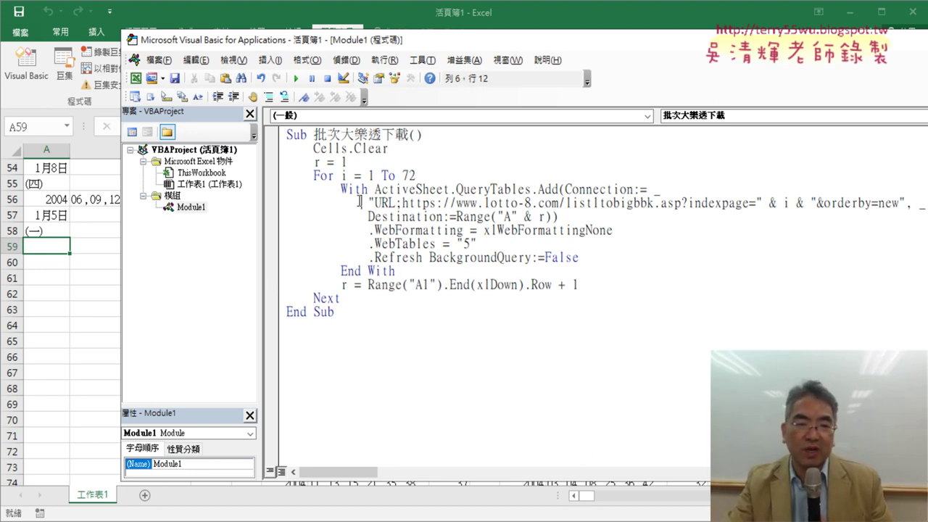
Set a breakpoint on r = 1, run the macro, and step past Cells.Clear to see the cleared sheet.
click(270, 162)
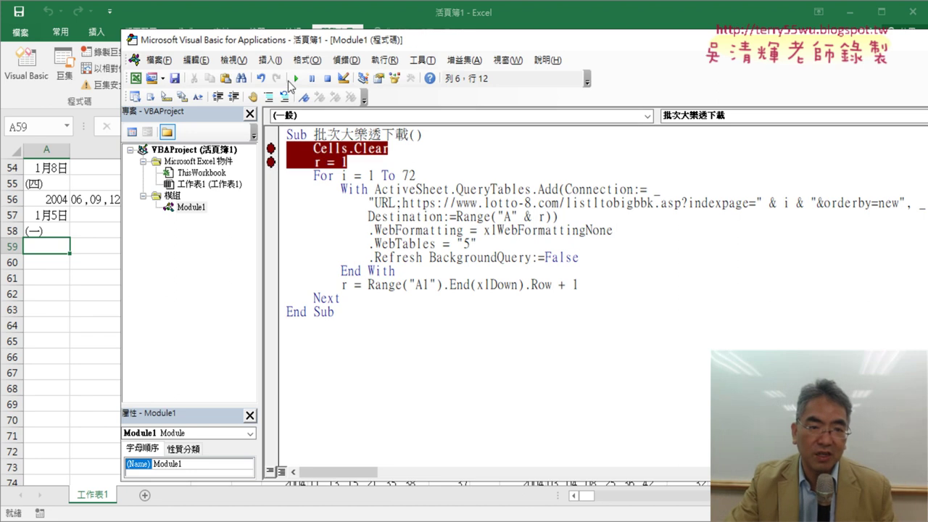
click(296, 77)
key(F8)
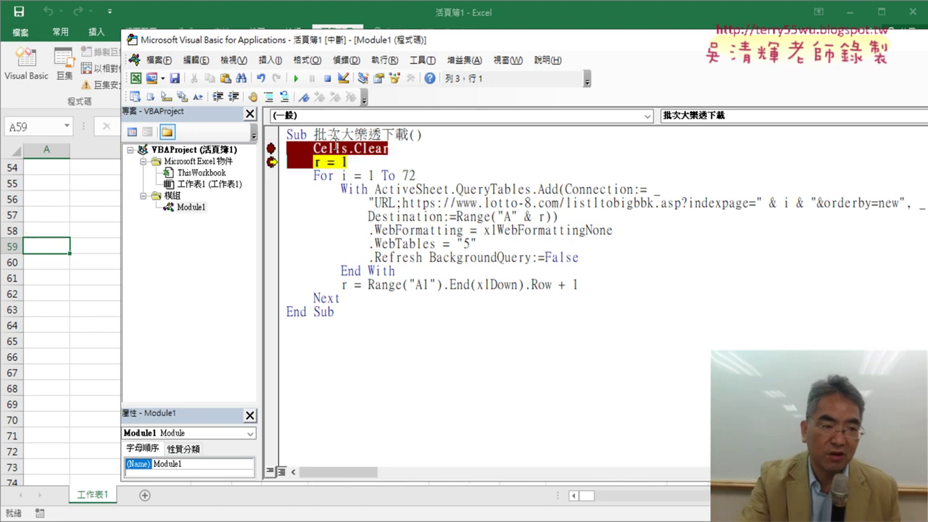
click(47, 197)
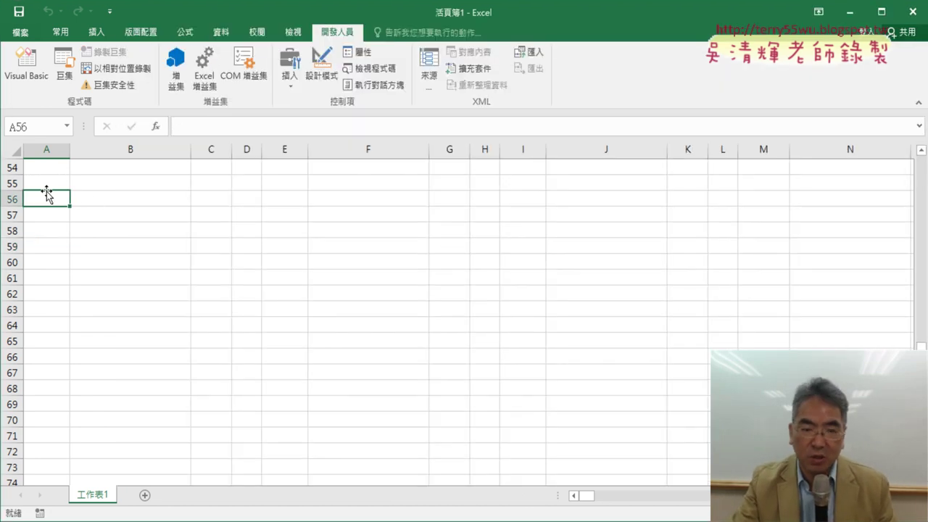
scroll(164, 228, down, 5)
scroll(163, 228, down, 4)
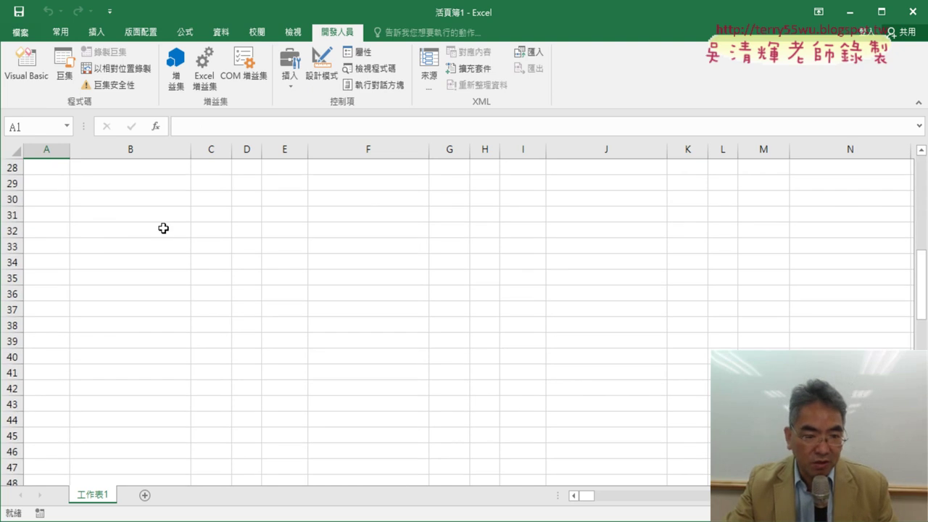
scroll(163, 229, down, 8)
scroll(161, 228, down, 5)
scroll(161, 228, up, 9)
scroll(158, 229, up, 9)
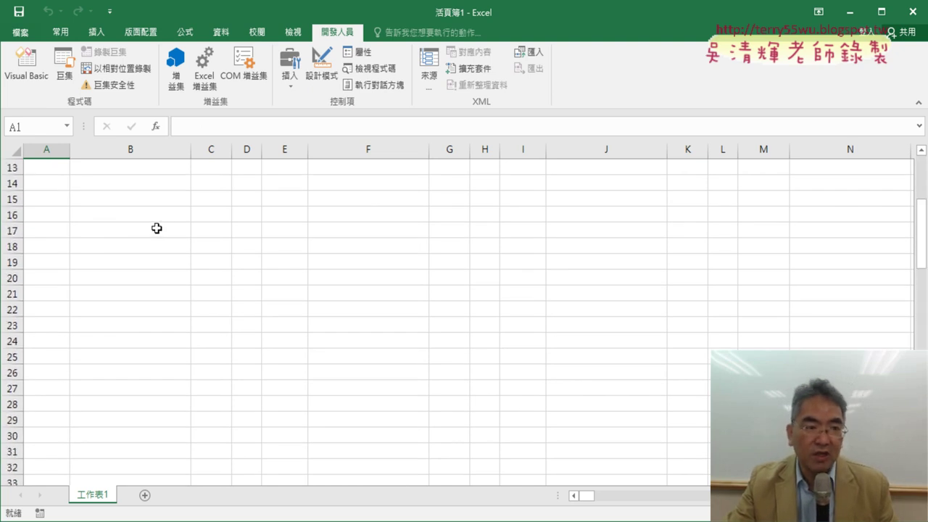
scroll(157, 229, up, 4)
Step onto the loop, let the macro finish all pages, and remove the Cells.Clear breakpoint.
click(26, 66)
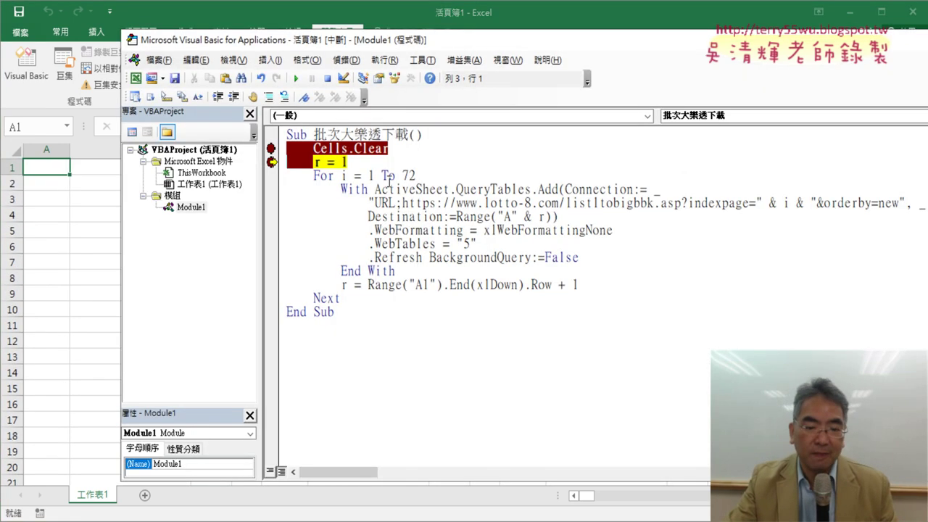
key(F8)
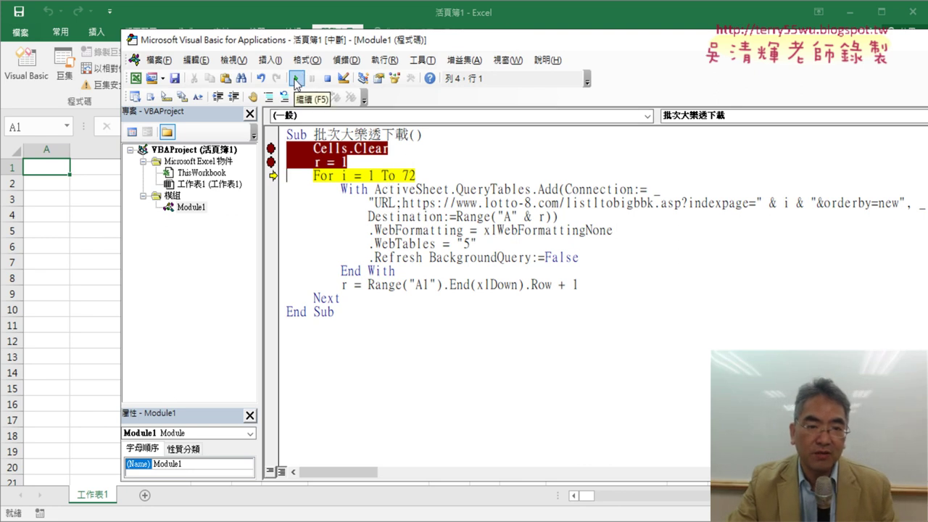
click(296, 79)
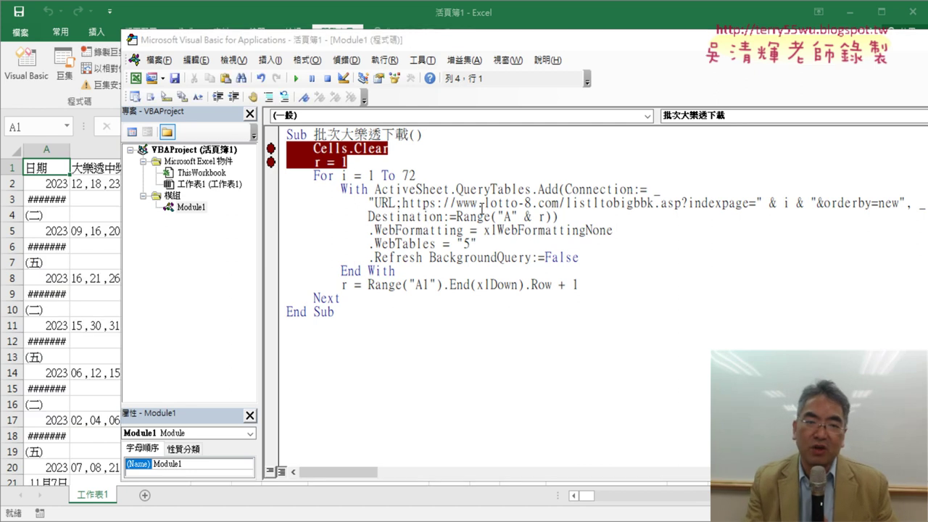
click(271, 149)
Remove the r = 1 breakpoint and confirm column A's draw history runs down to row 6519.
click(268, 160)
click(114, 222)
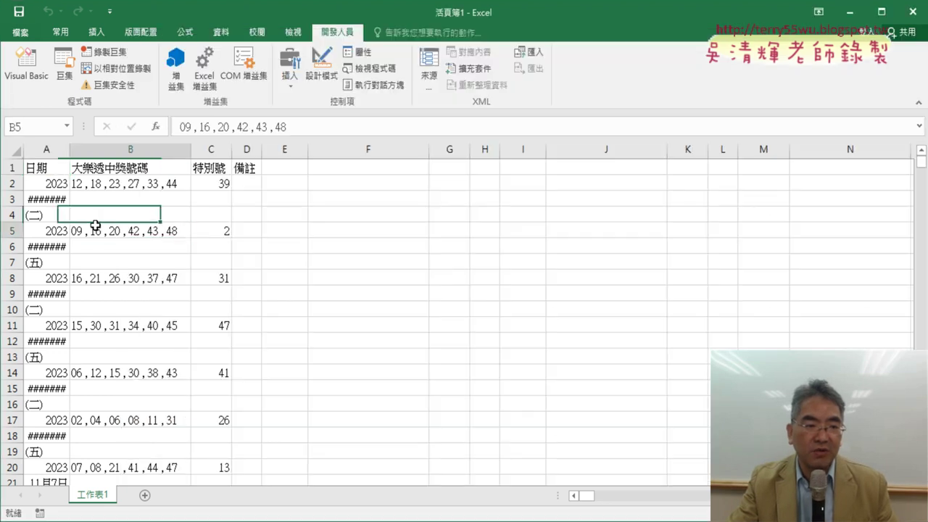
scroll(97, 221, down, 2)
scroll(100, 221, down, 5)
scroll(77, 193, up, 5)
scroll(77, 193, up, 2)
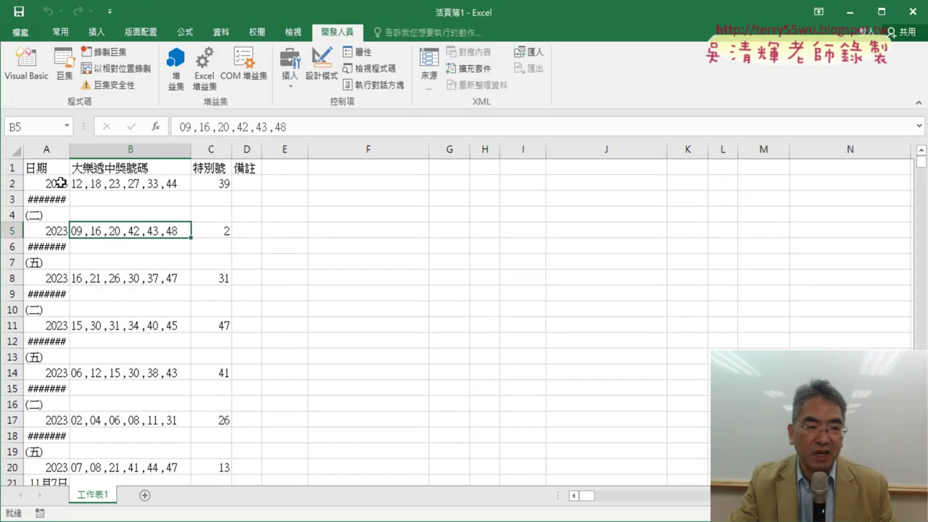
click(58, 161)
key(ctrl+Down)
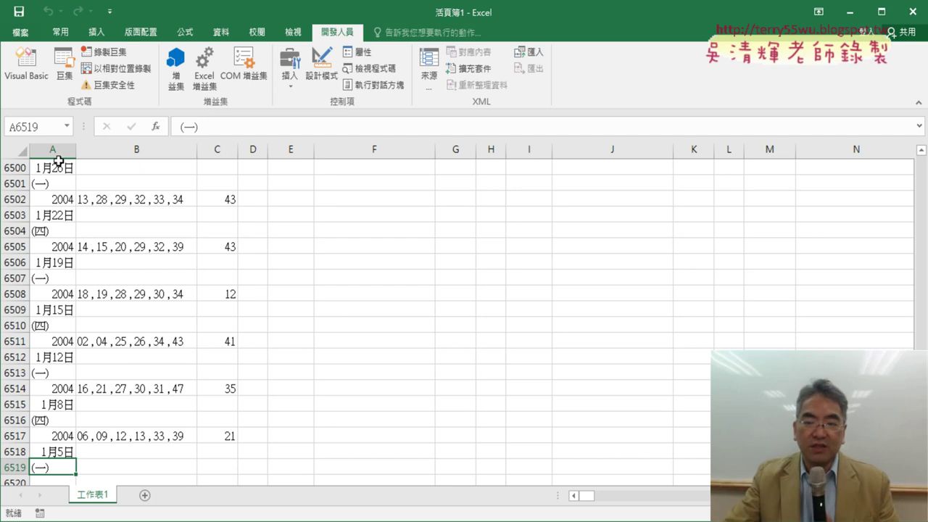
Widen column A so the draw dates display instead of #######, then select B2.
drag(922, 472, 921, 161)
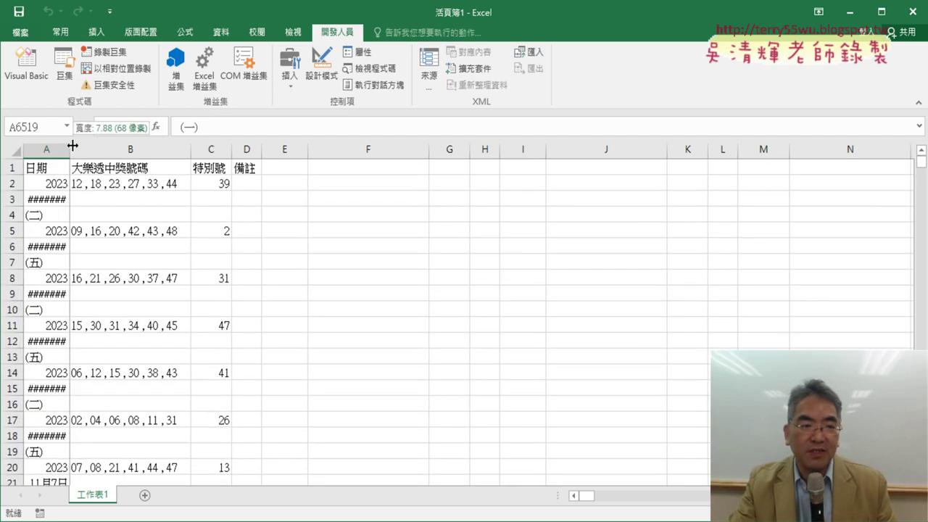
drag(71, 148, 81, 148)
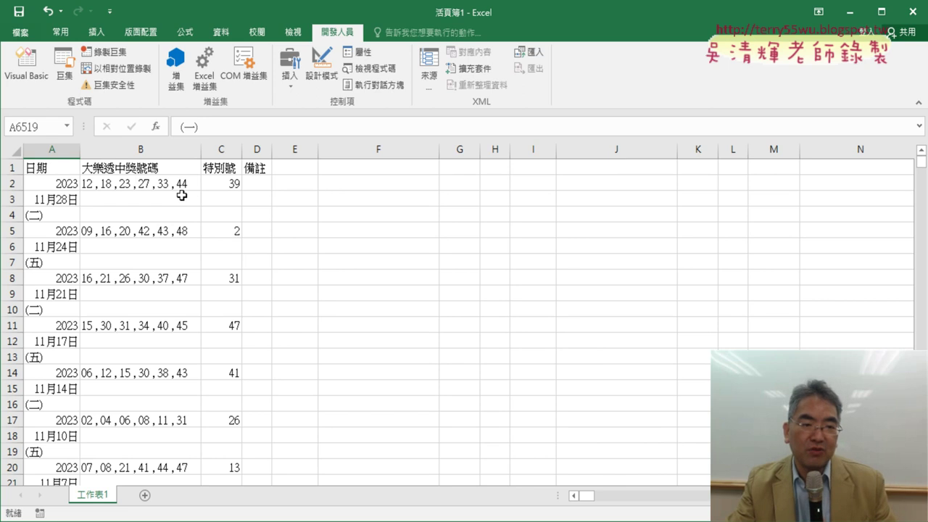
click(125, 184)
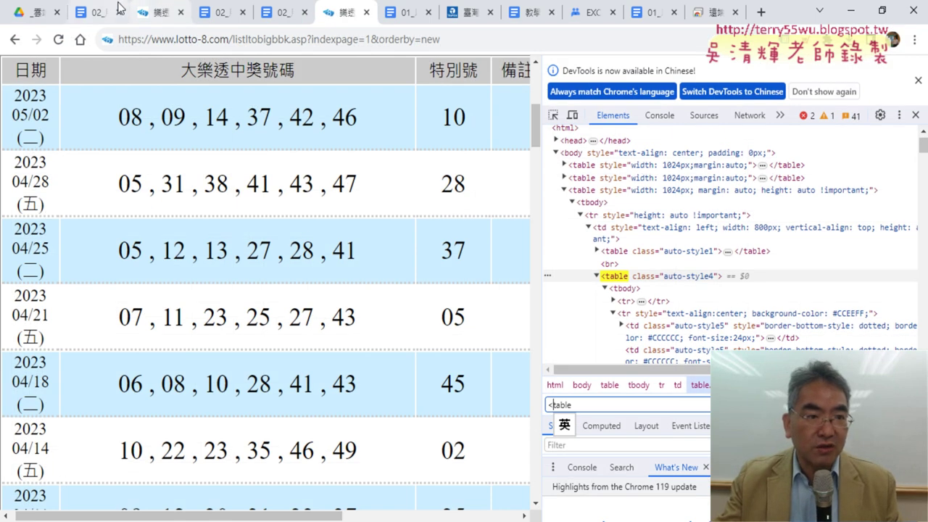
Open the QueryTables lotto tutorial in Google Docs and select the Sub 批次大樂透下載 code block.
click(97, 11)
drag(187, 187, 232, 312)
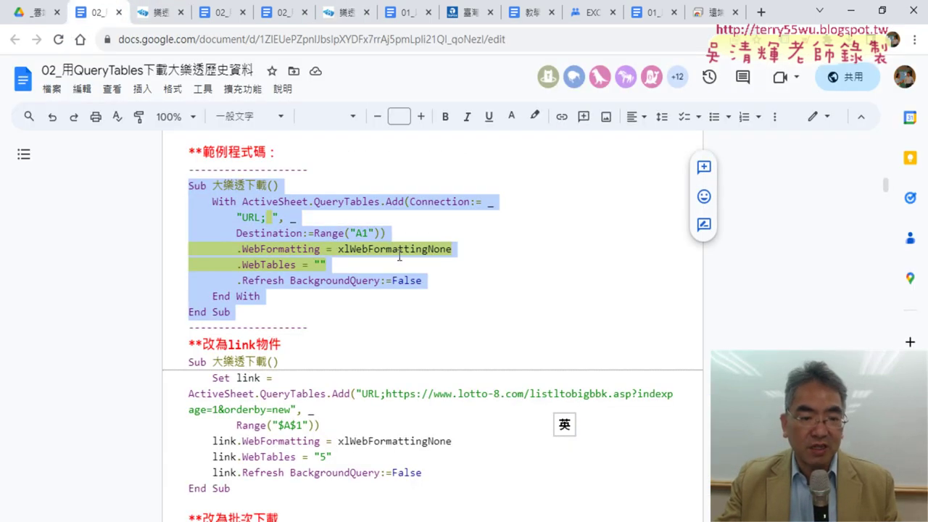
scroll(398, 256, down, 2)
scroll(335, 258, down, 1)
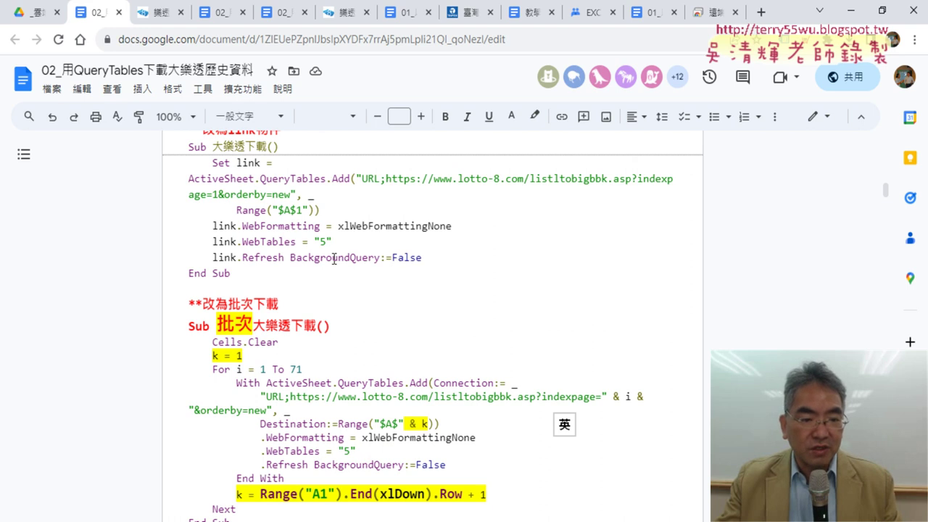
scroll(334, 259, down, 2)
drag(186, 181, 306, 374)
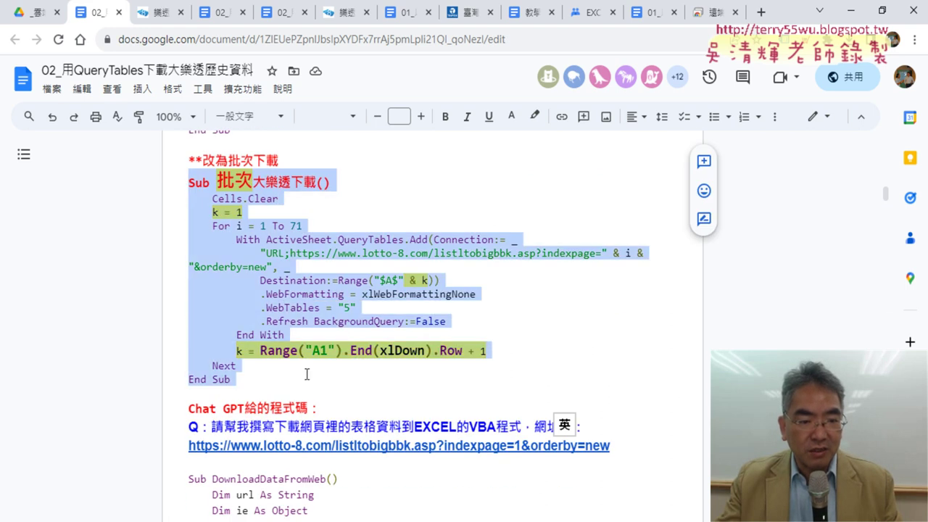